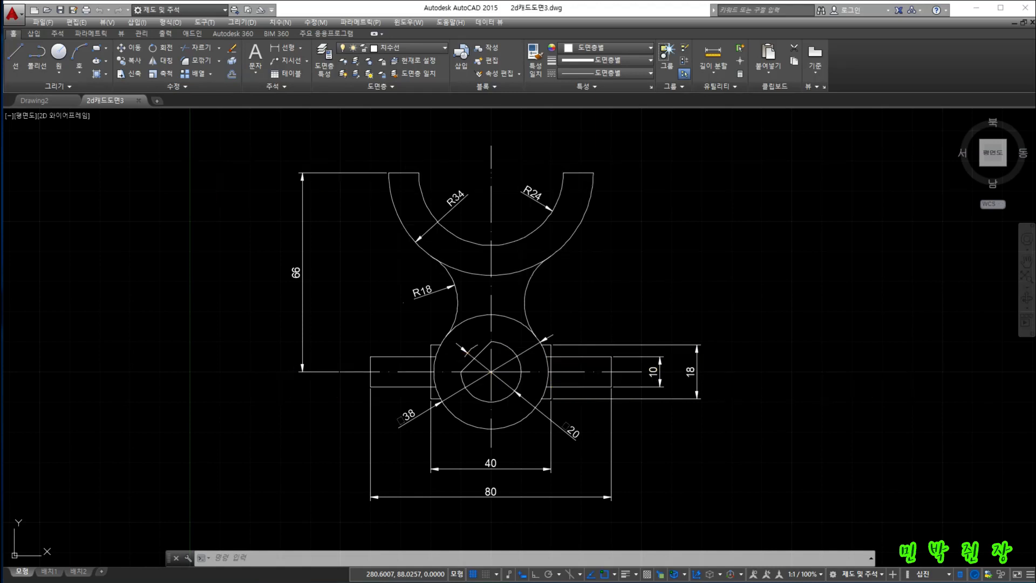
Switch to Drawing2 and turn off the display of annotation objects at all scales
left_click(43, 101)
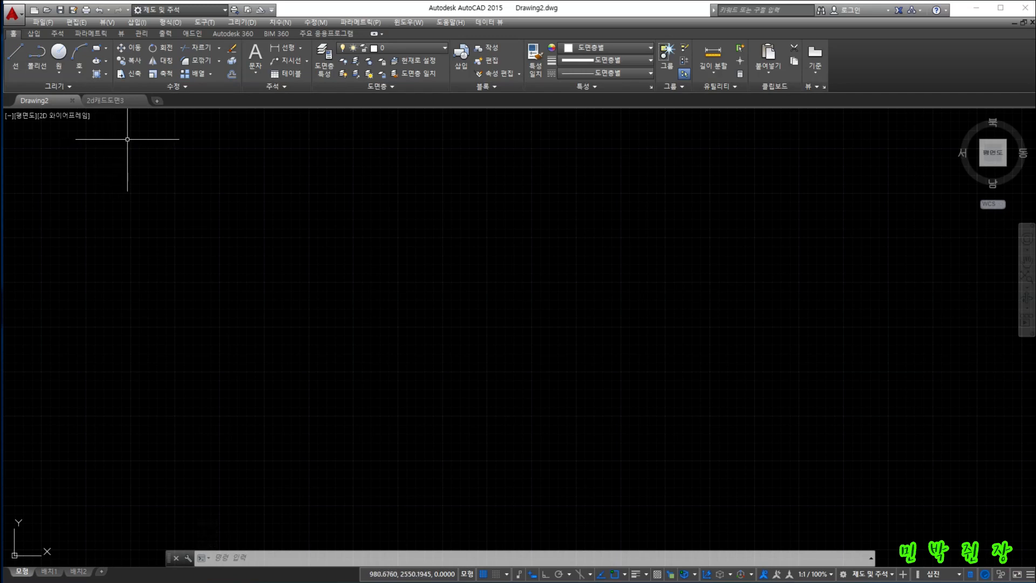
left_click(764, 575)
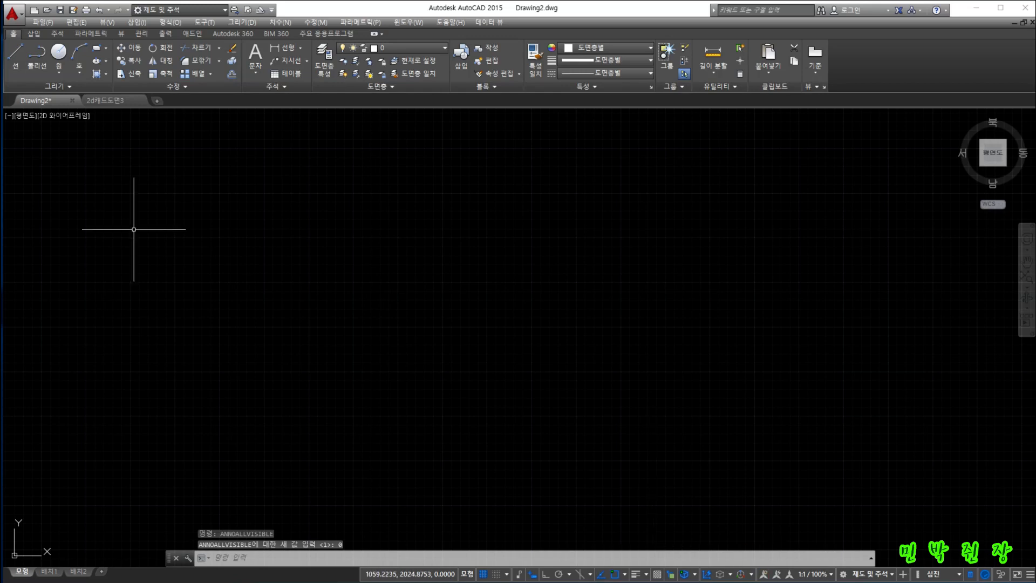
Open the 2d캐드도면3 drawing, look at its first layout (배치1), and return to model space
left_click(105, 102)
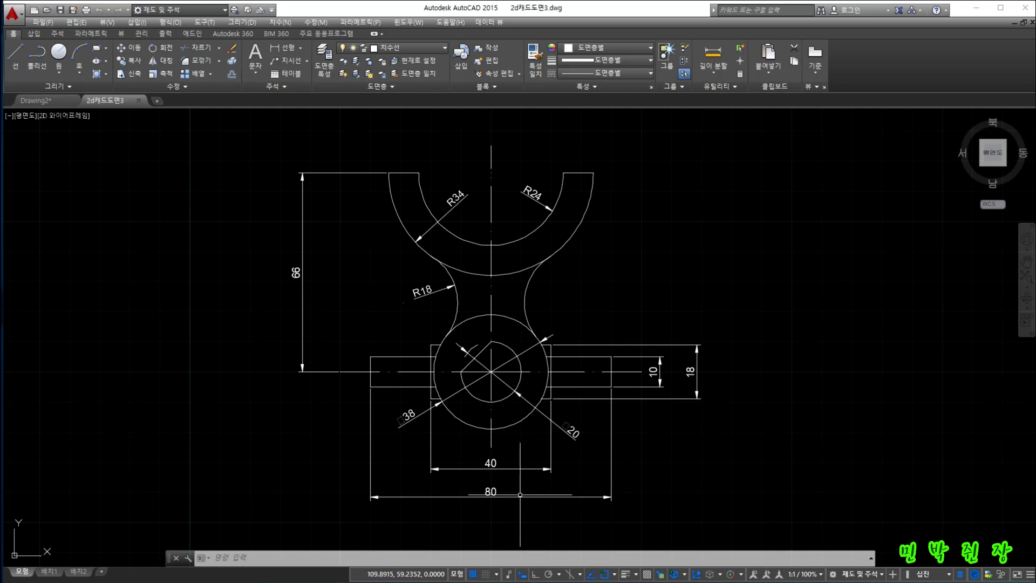
left_click(49, 573)
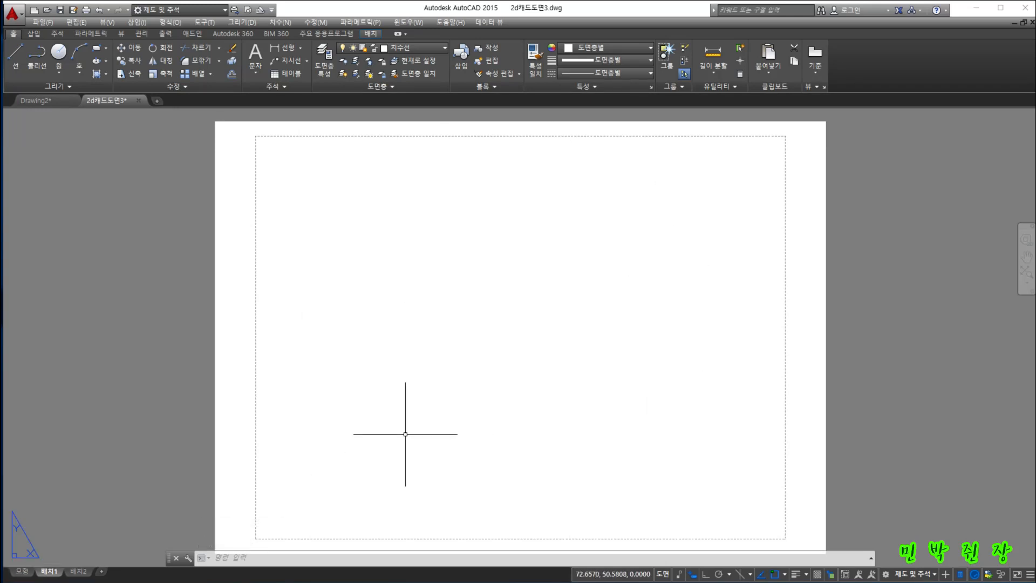
left_click(22, 571)
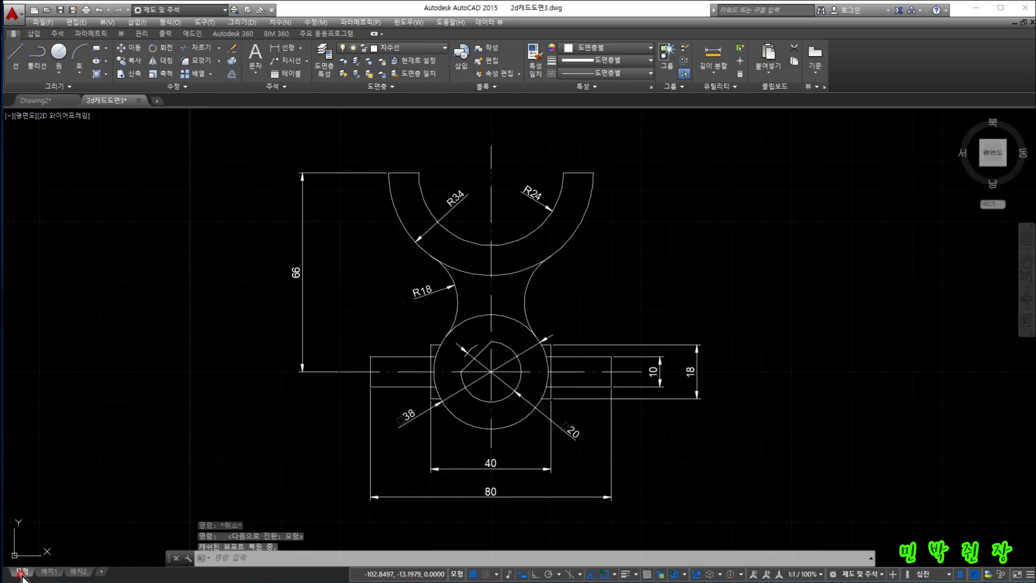
Preview the dimensions at annotation scales 1:2 and 1:4, and return the scale to 1:1
left_click(822, 575)
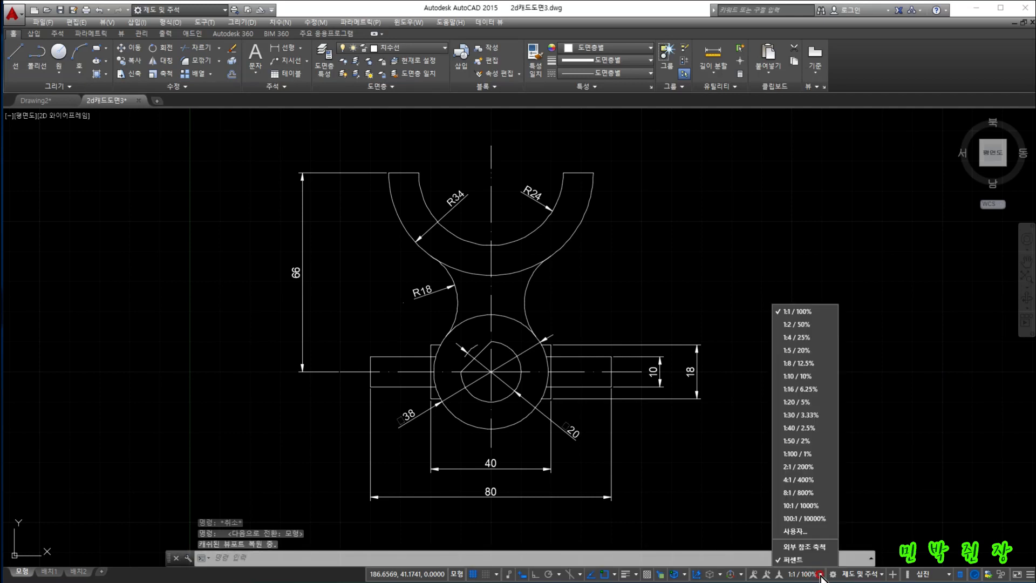
left_click(793, 323)
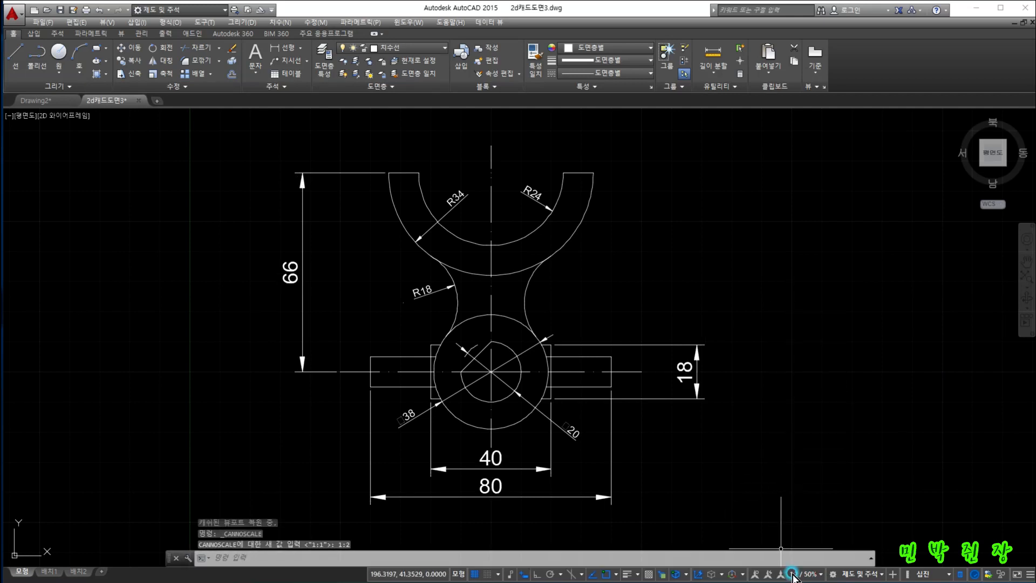
left_click(820, 576)
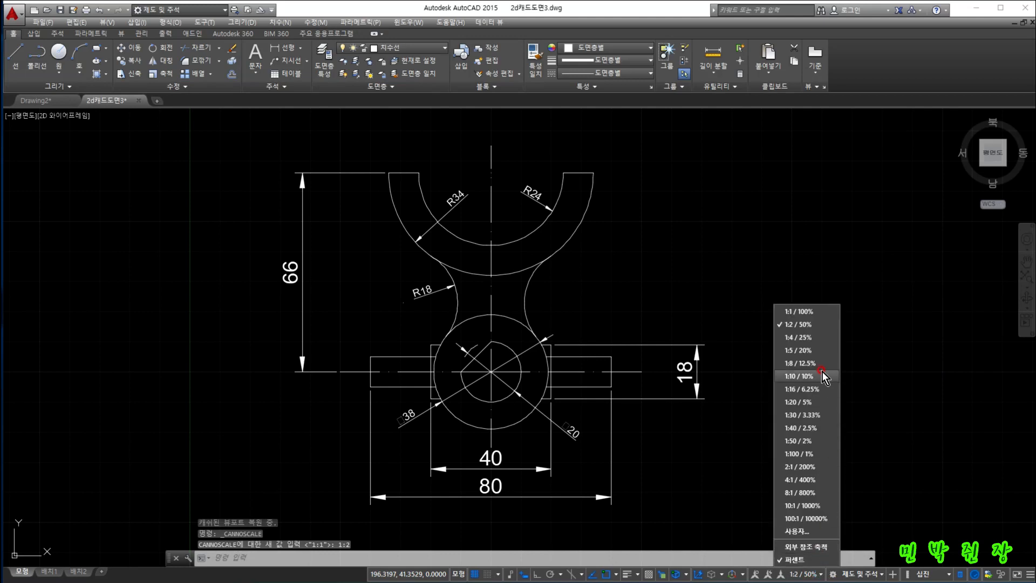
left_click(794, 340)
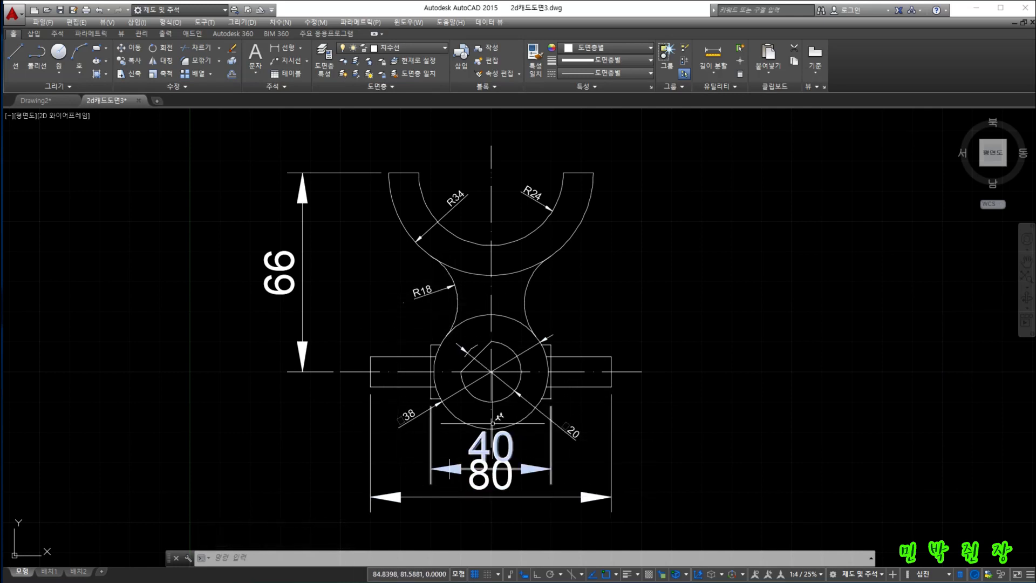
left_click(821, 575)
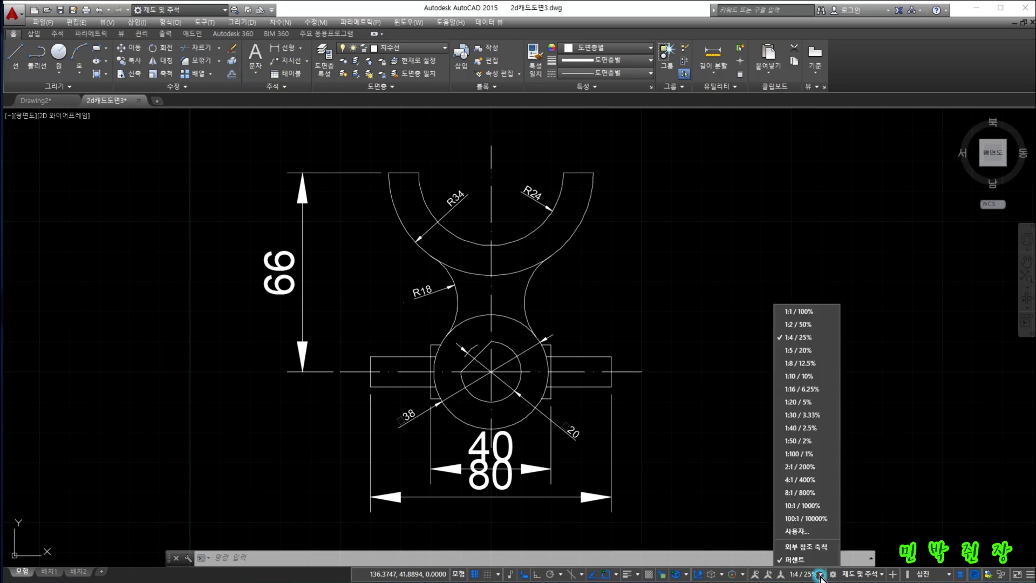
left_click(799, 312)
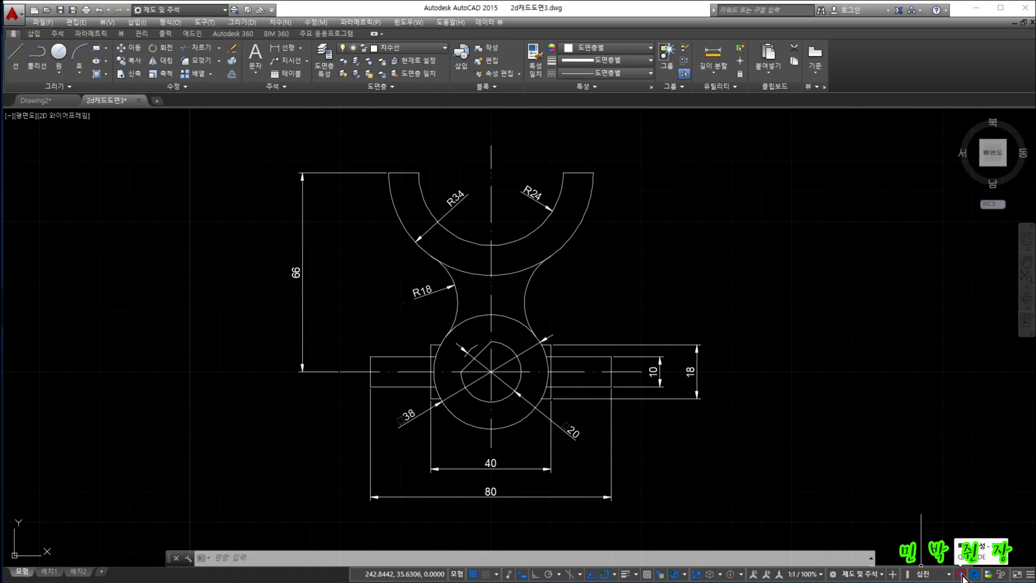
Check the annotative property of the 38 diameter dimension and add the 80 width dimension to the selection to compare, clearing the selection when done
left_click(417, 416)
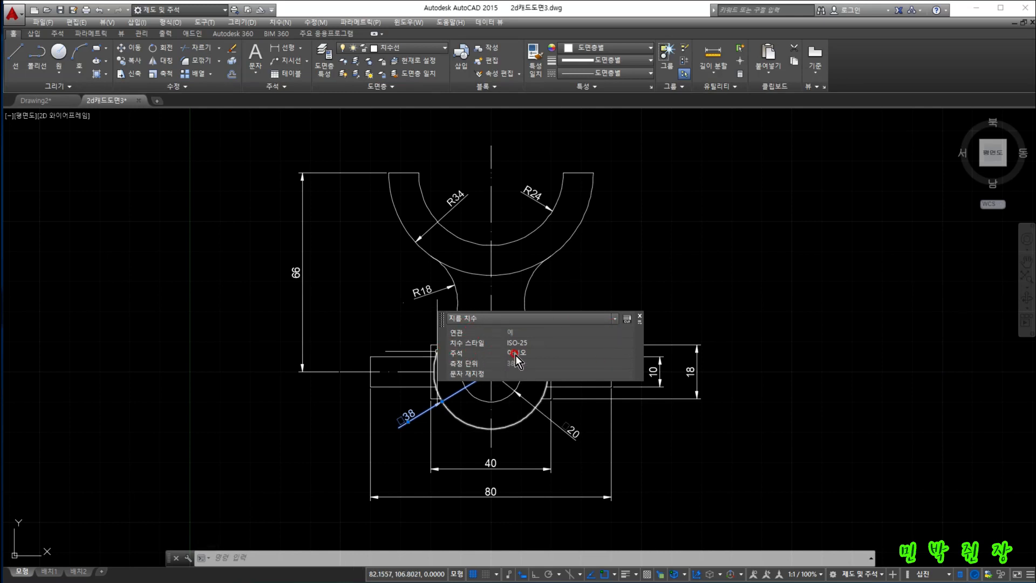
left_click(641, 316)
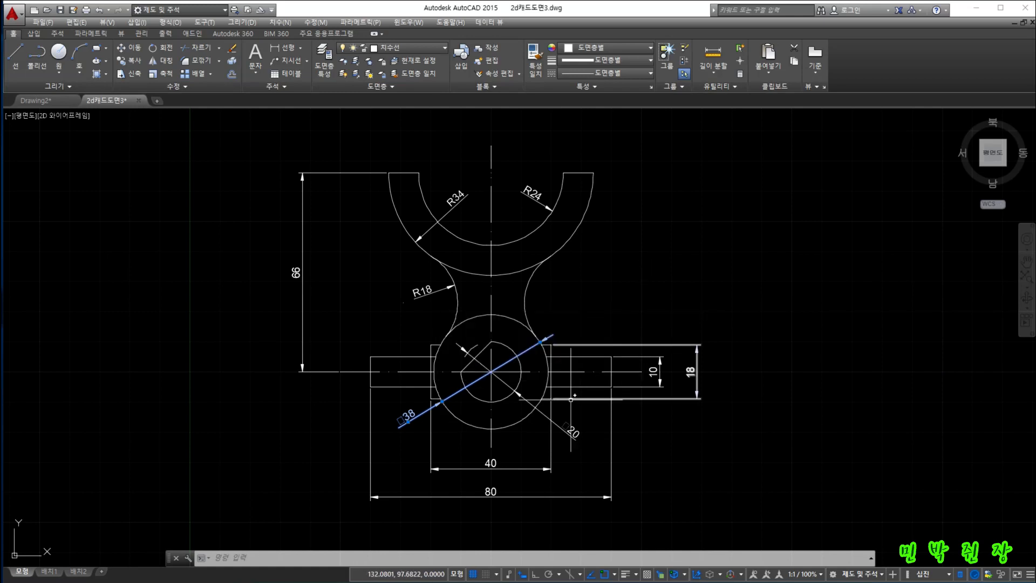
left_click(491, 489)
left_click(586, 440)
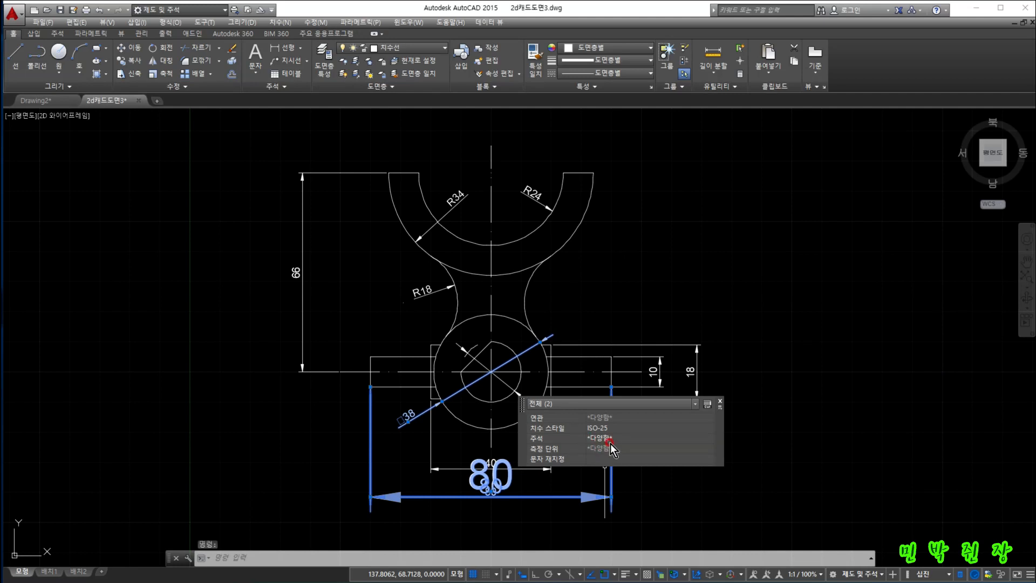
key("Escape")
key("Escape")
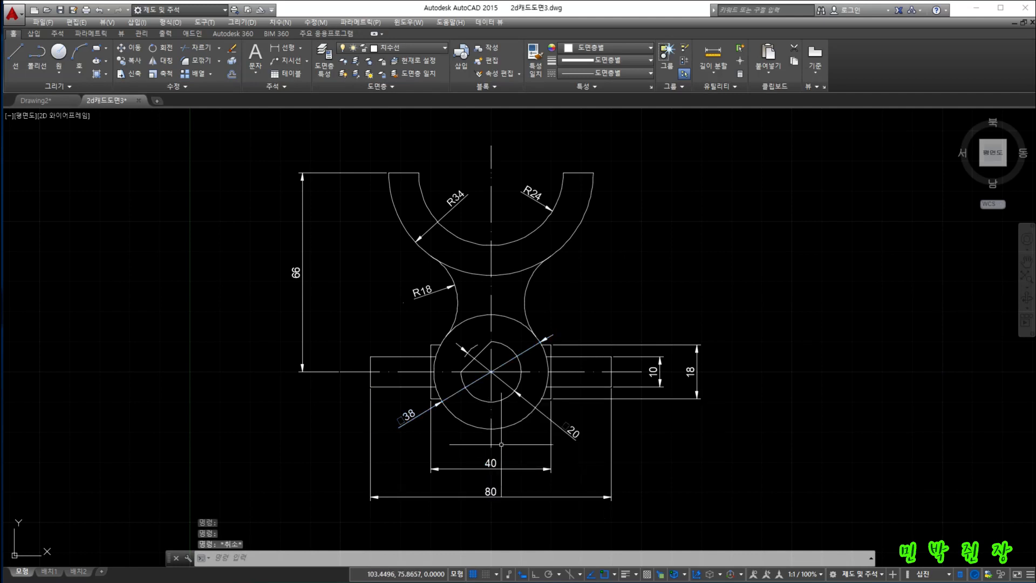
Examine the annotative property of the 80 width dimension and the list of annotation scales assigned to it, without changing anything
left_click(491, 492)
left_click(632, 434)
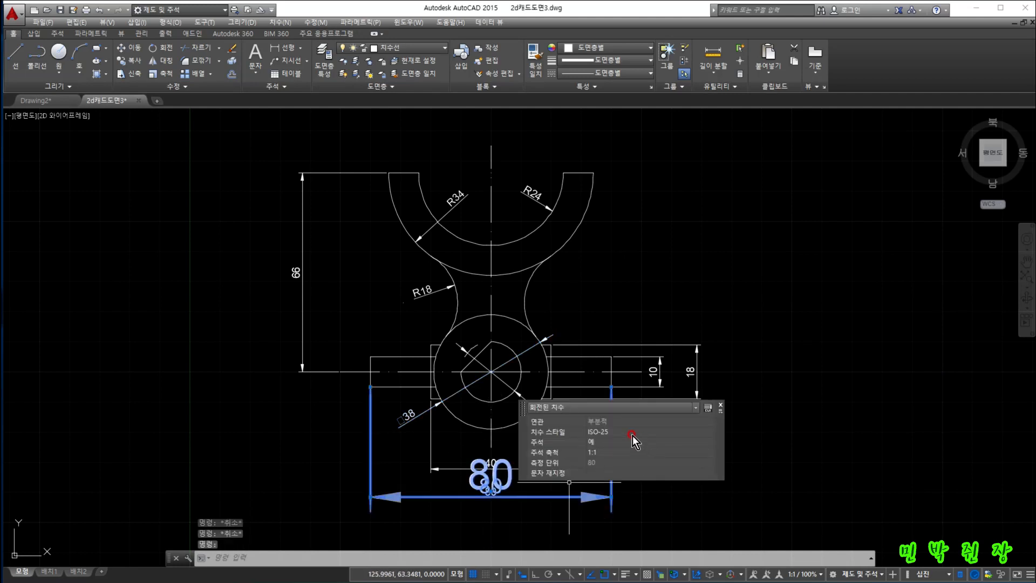
left_click(591, 442)
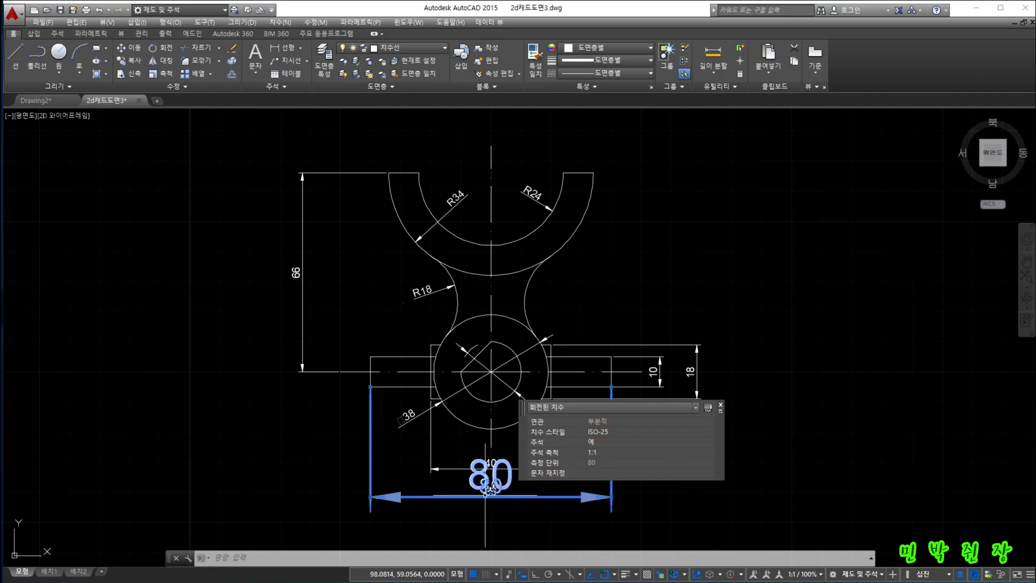
left_click(583, 450)
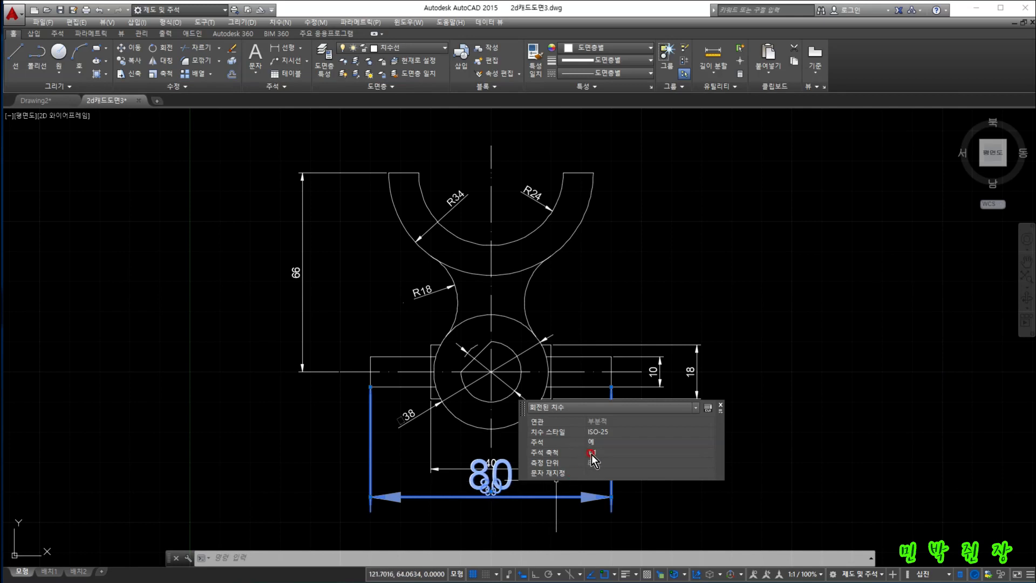
left_click(689, 453)
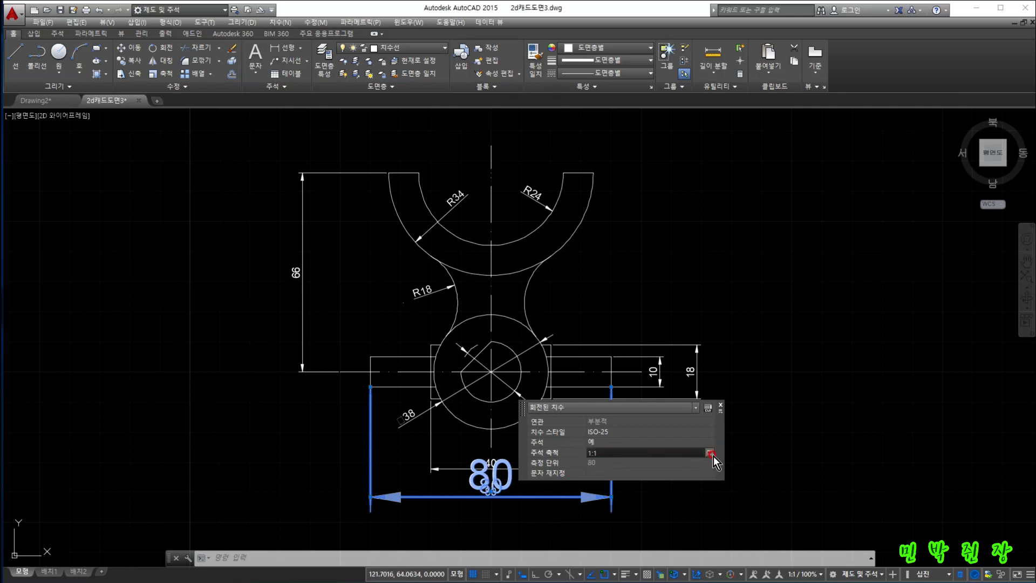
left_click(287, 463)
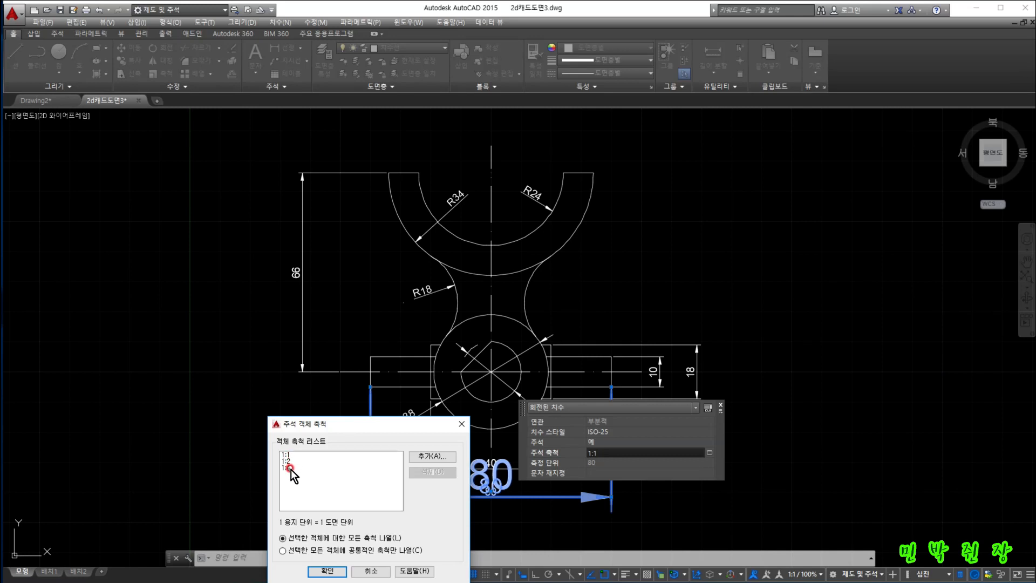
key("Escape")
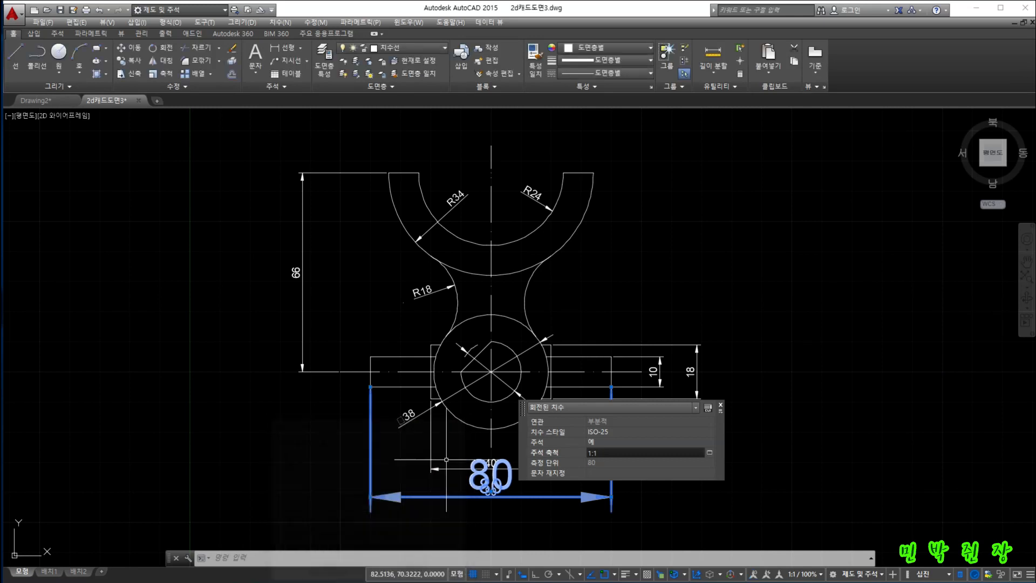
left_click(721, 405)
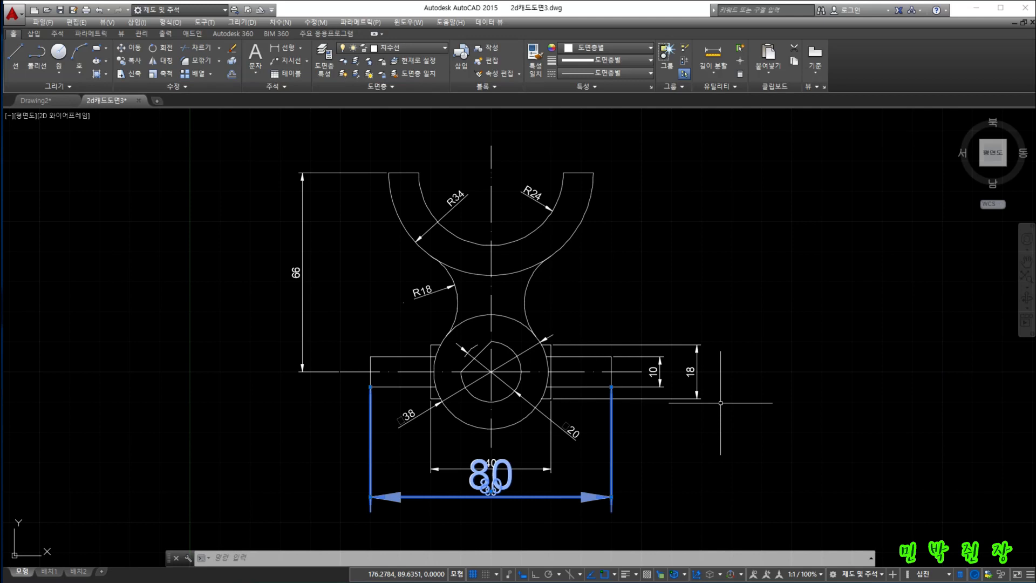
Preview the drawing at annotation scale 1:5, and return the scale to 1:1
left_click(821, 574)
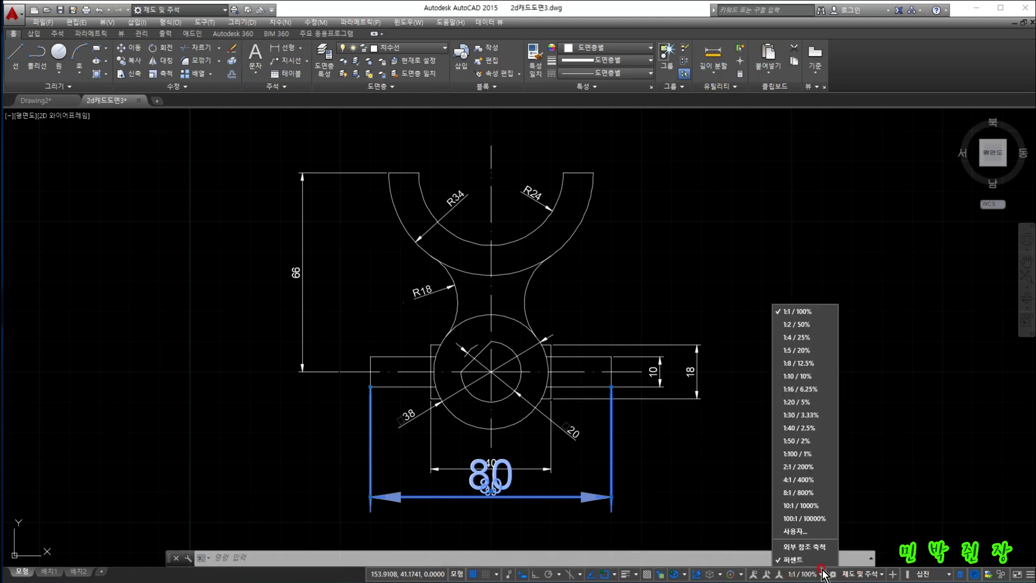
left_click(802, 351)
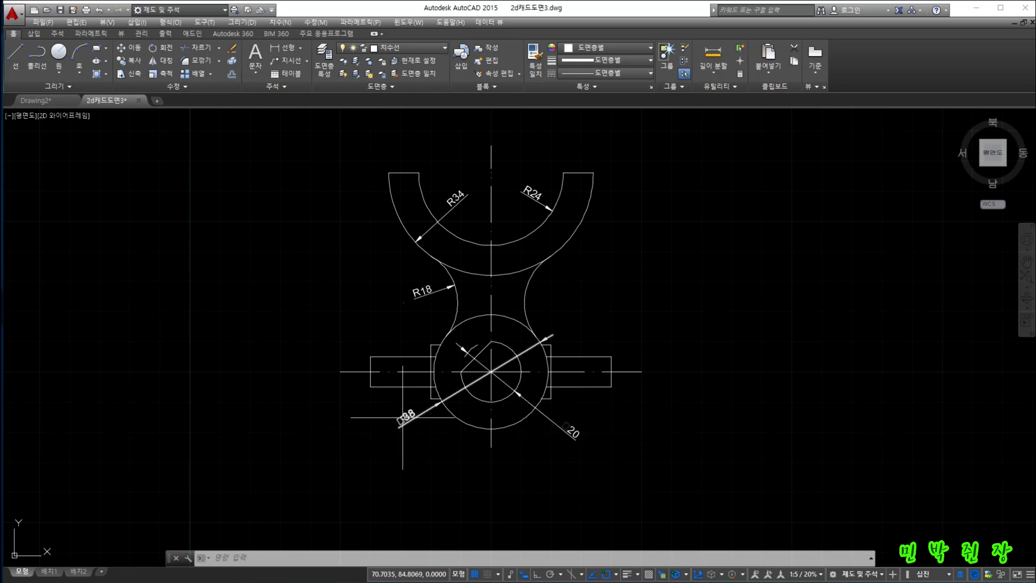
left_click(822, 574)
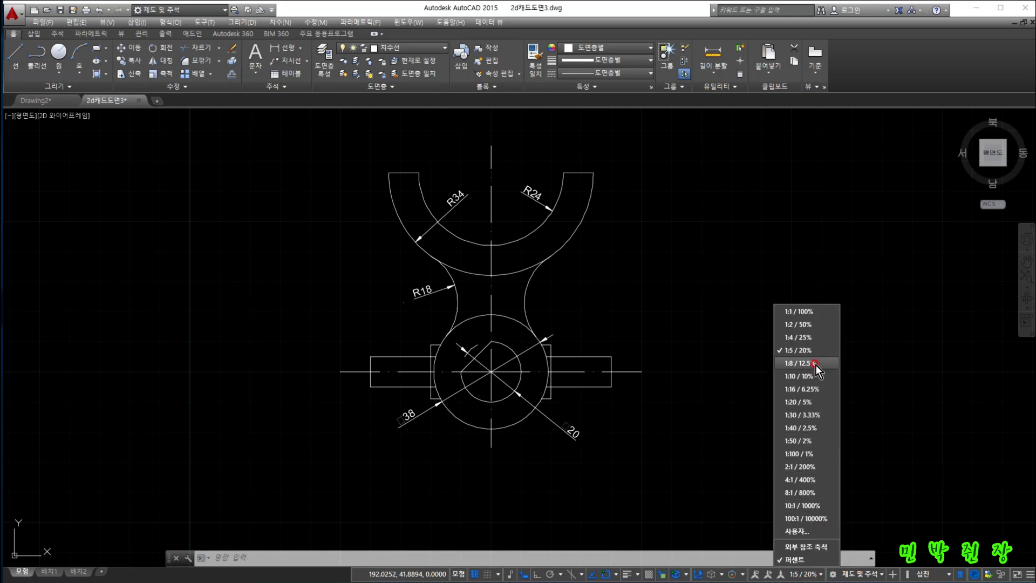
left_click(799, 313)
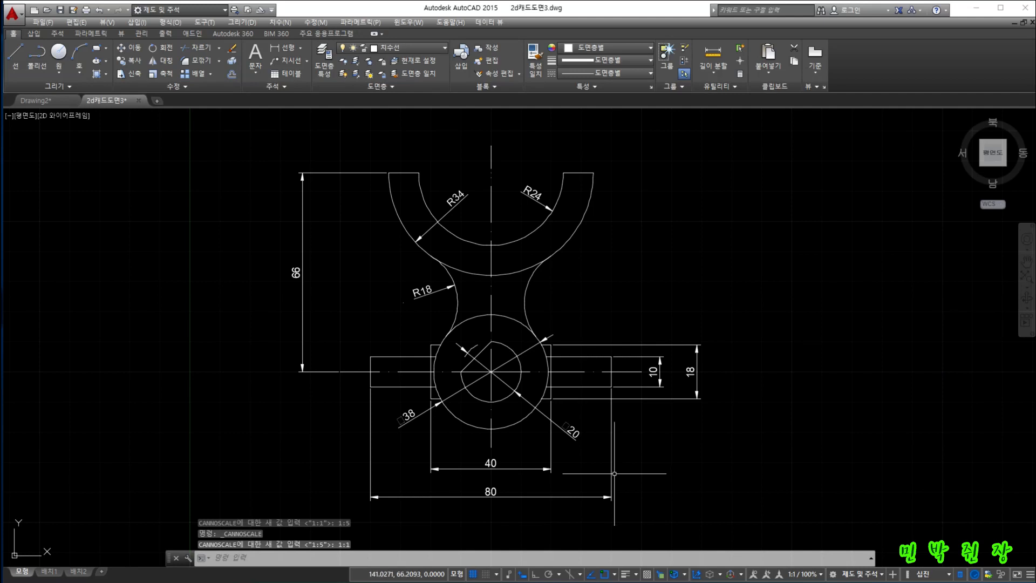
Turn on annotation visibility for all scales, and compare the dimensions at 1:5, 1:20 and 1:4 before returning to 1:1
left_click(751, 575)
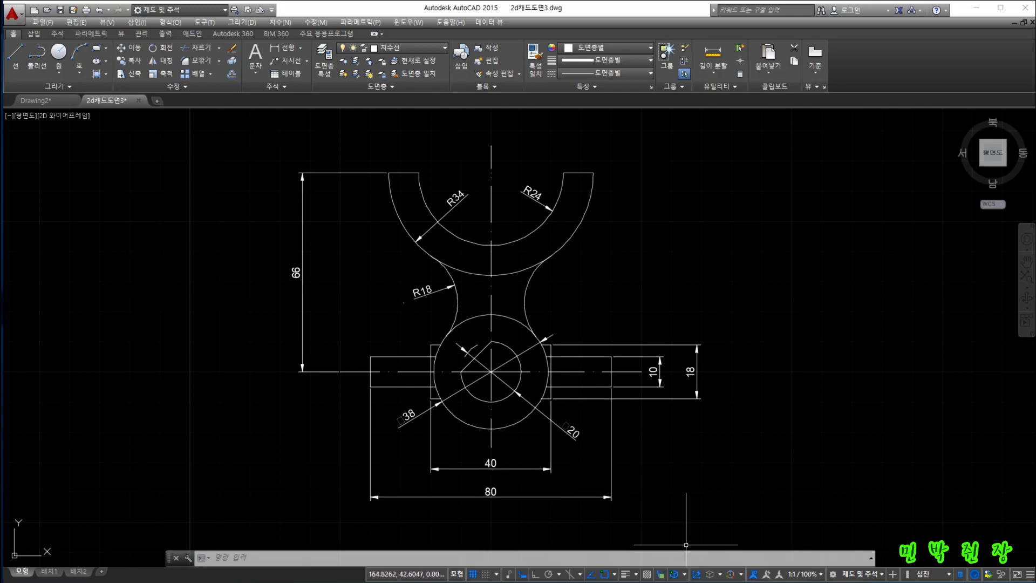
left_click(820, 578)
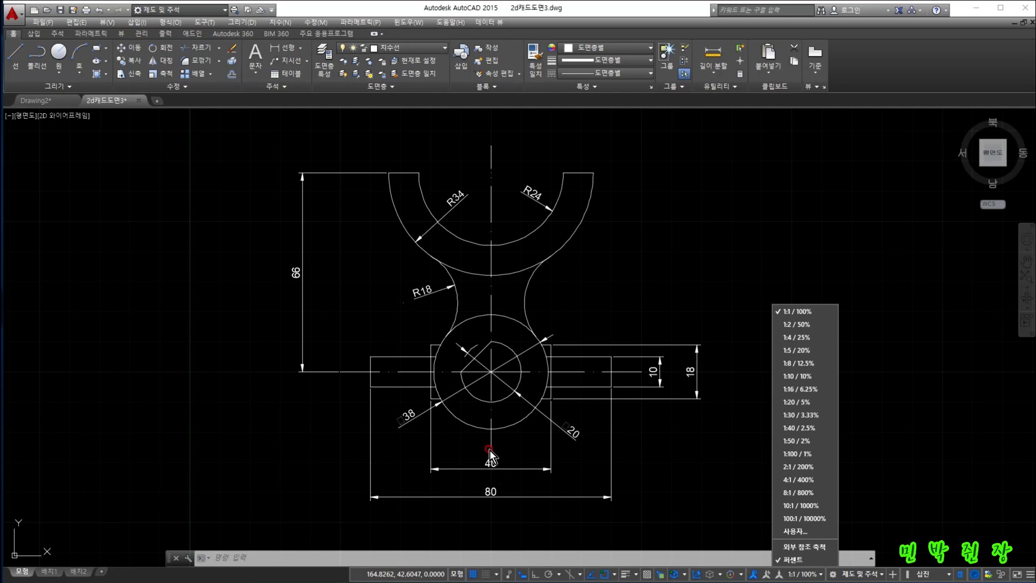
left_click(792, 352)
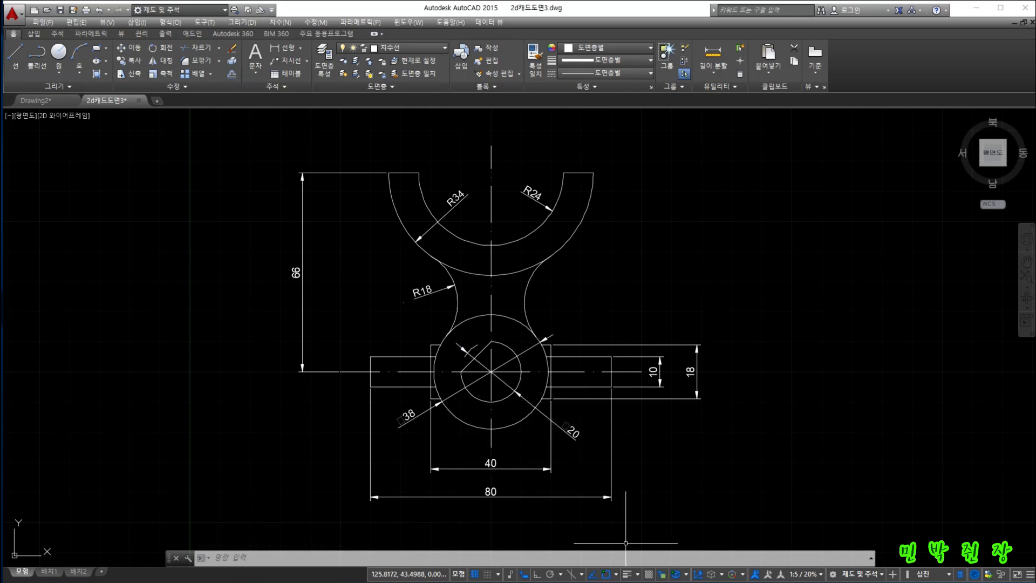
left_click(822, 575)
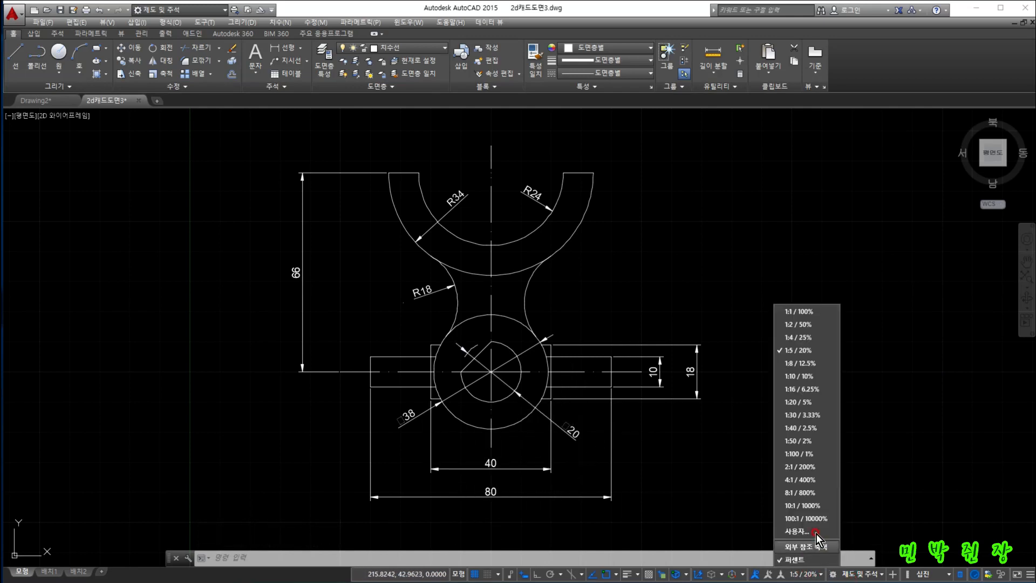
left_click(792, 403)
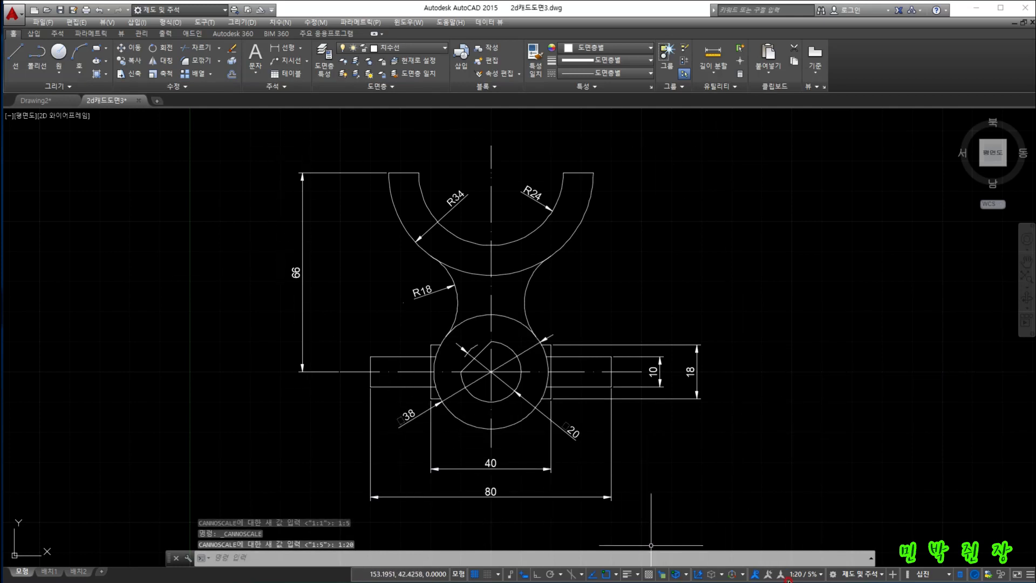
left_click(818, 576)
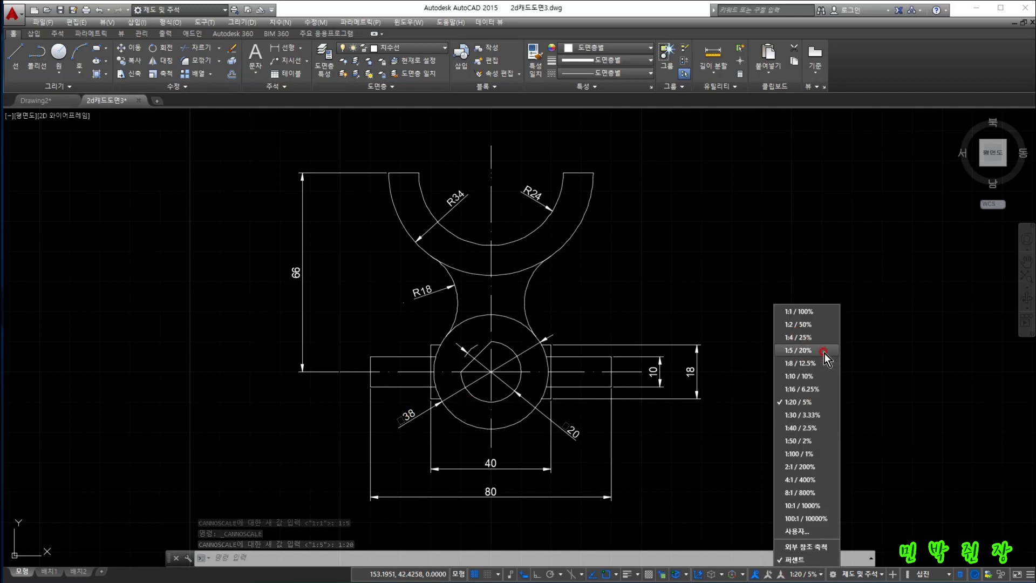
left_click(802, 338)
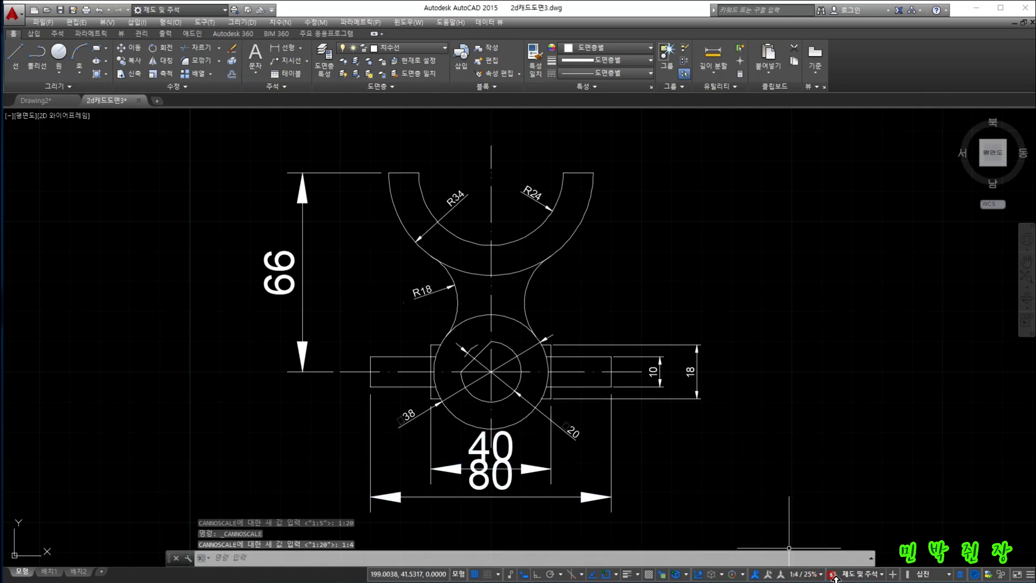
left_click(816, 575)
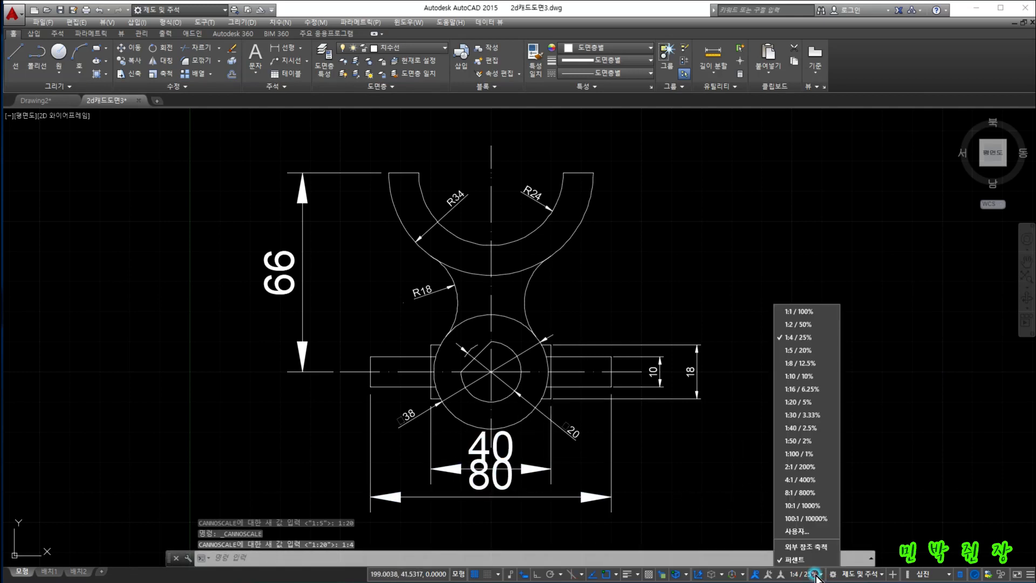
left_click(797, 308)
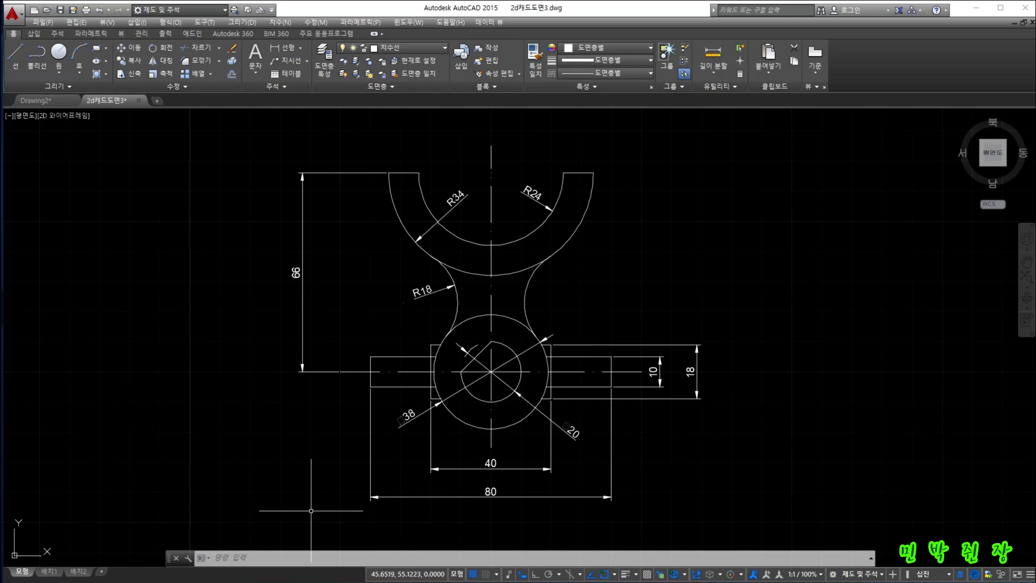
Switch to the layout 배치1 and create a single viewport across the upper-left part of the sheet with VPORTS
left_click(49, 571)
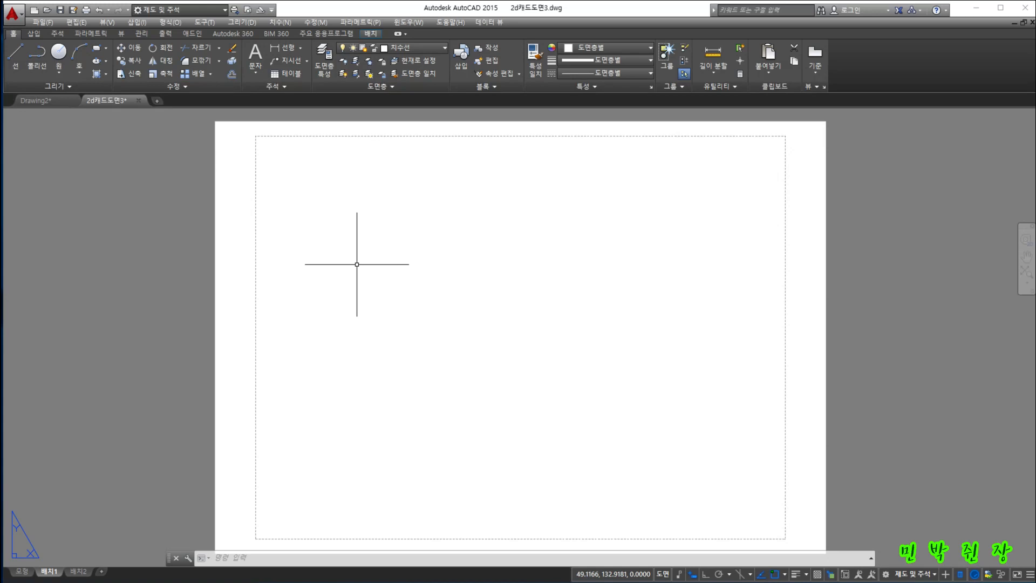
key("BackSpace")
type("V")
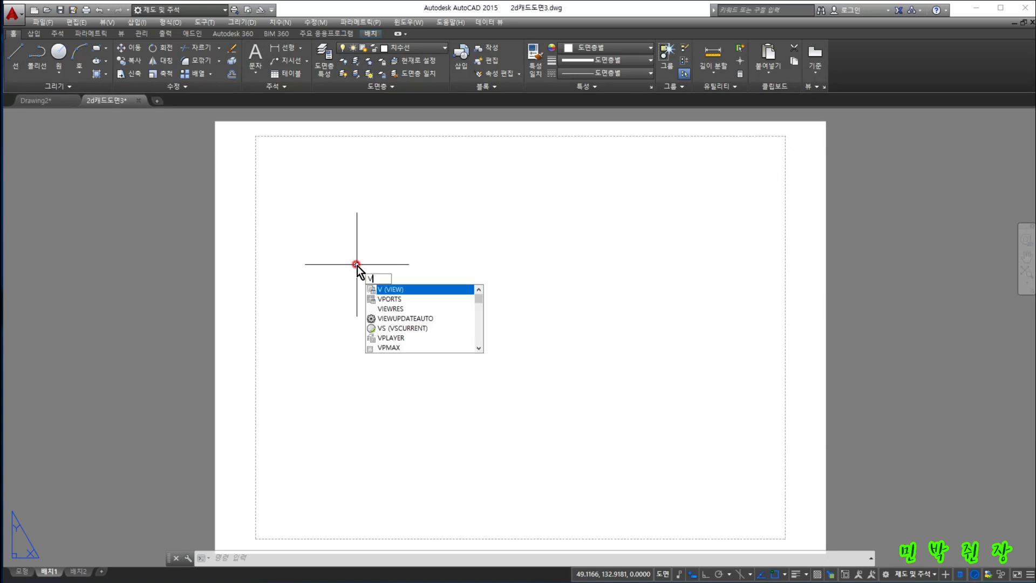
type("P")
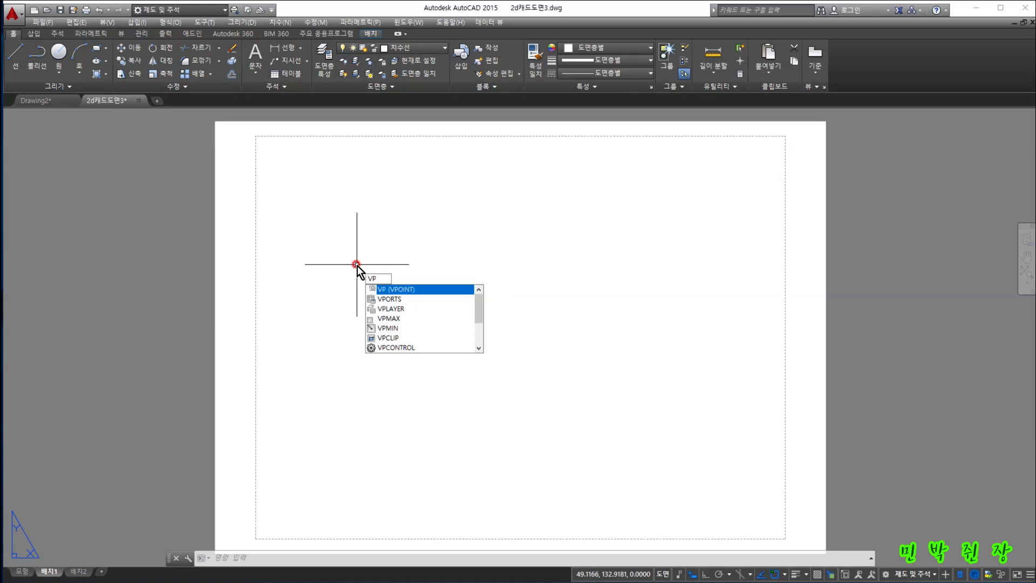
type("ORTS")
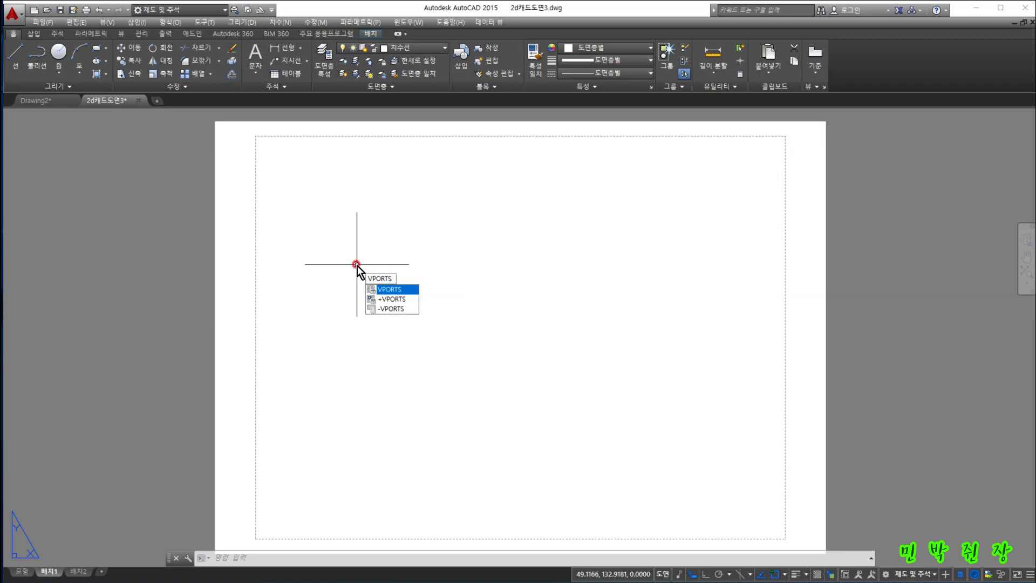
key("Return")
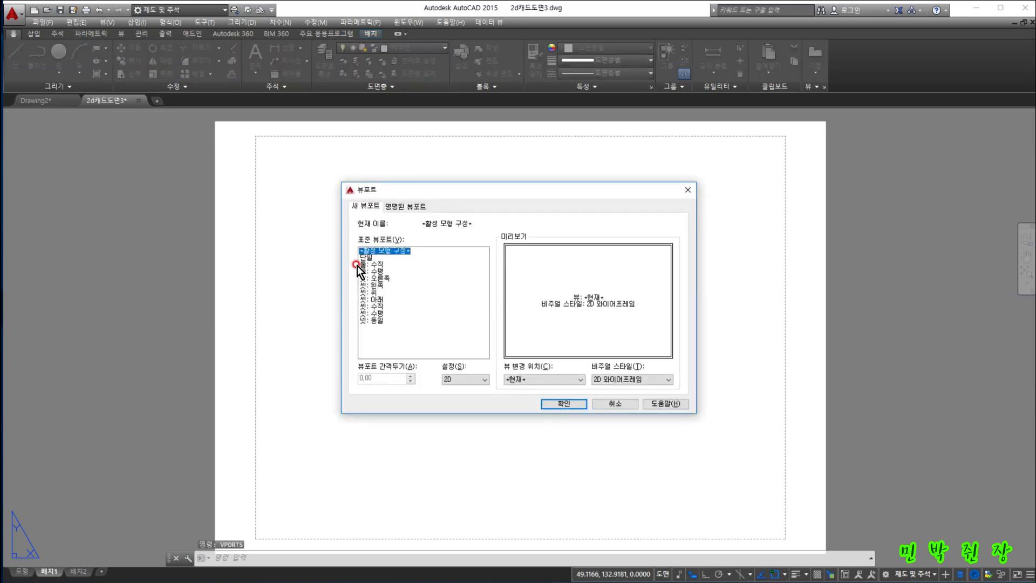
left_click(546, 403)
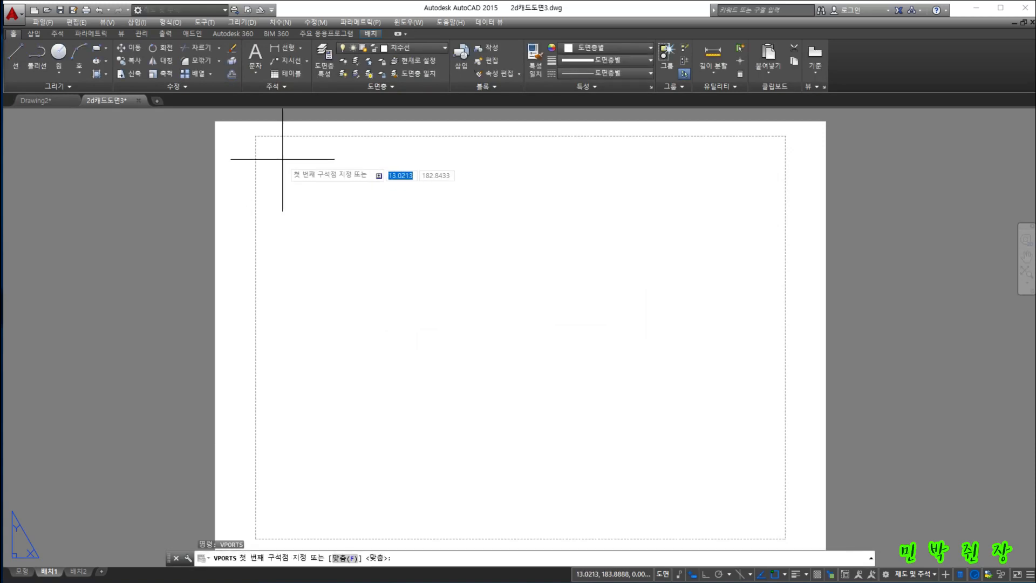
left_click(258, 139)
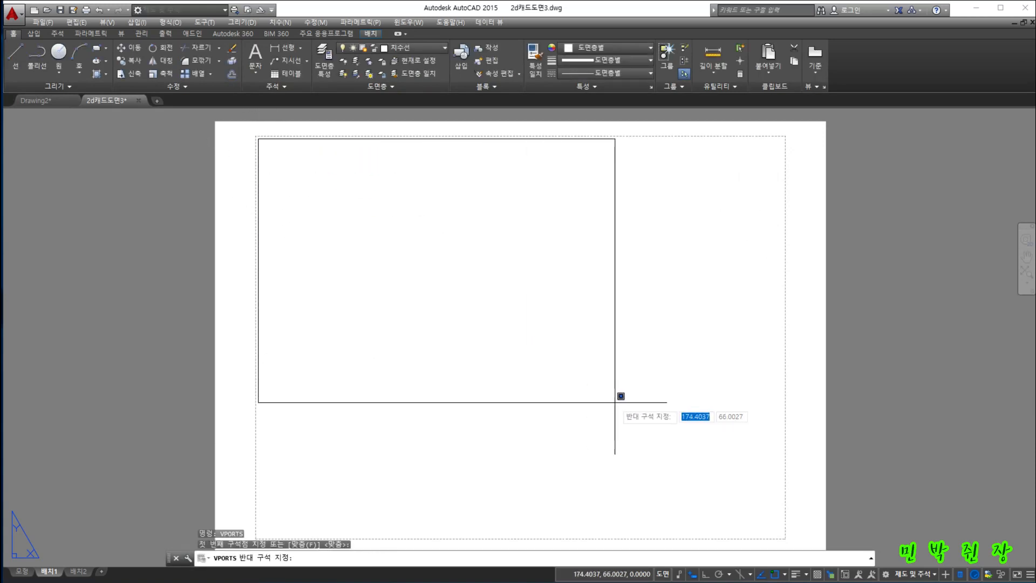
left_click(634, 405)
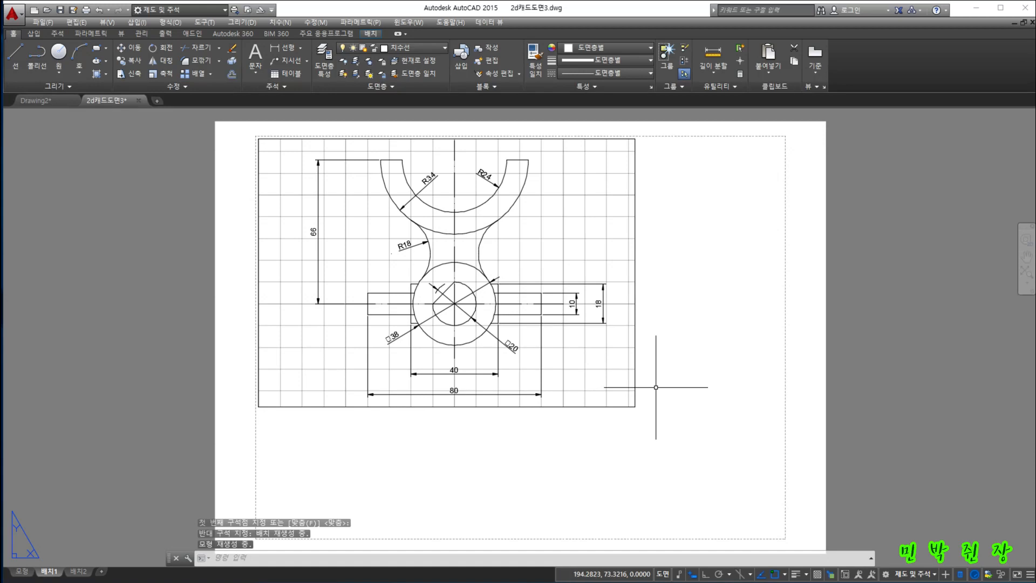
Add a second, smaller viewport from the first viewport's upper-right corner out to the sheet's right printable margin
key("Return")
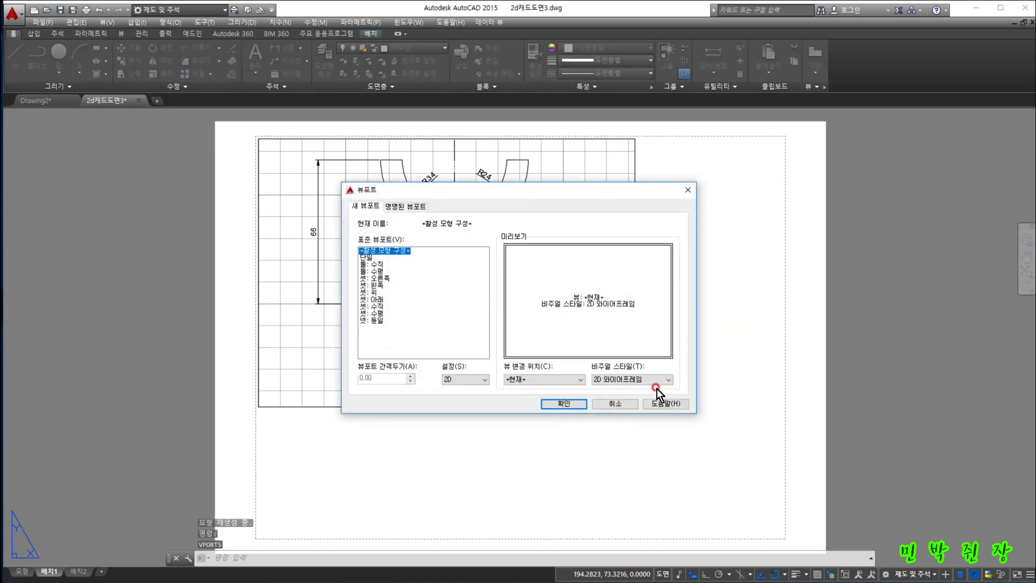
left_click(567, 404)
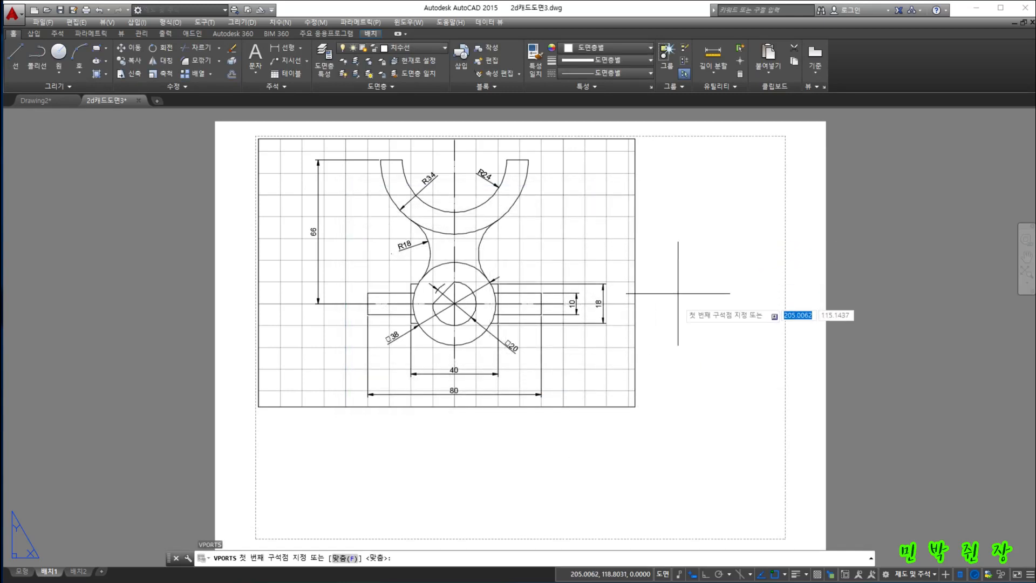
left_click(635, 139)
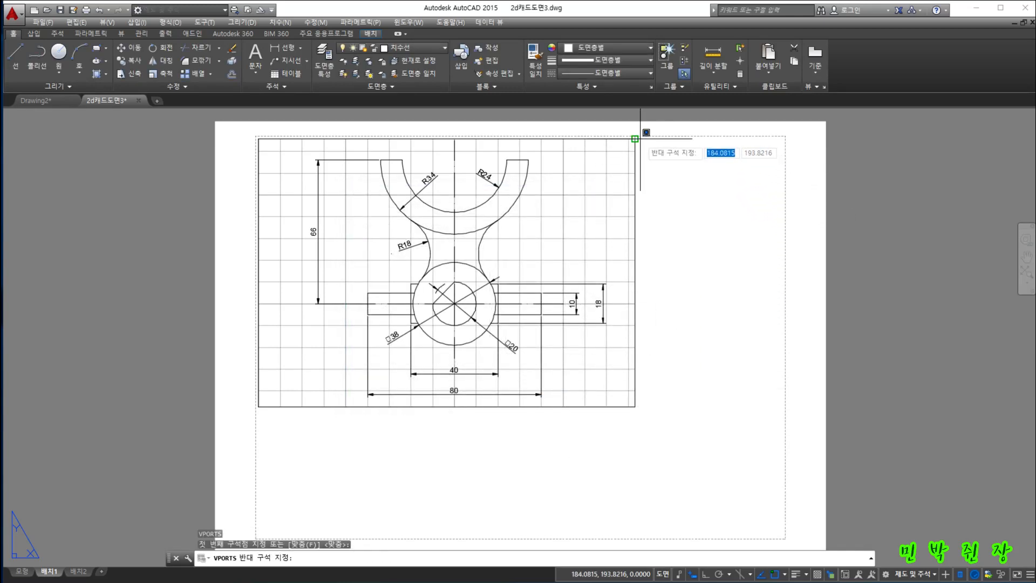
left_click(783, 294)
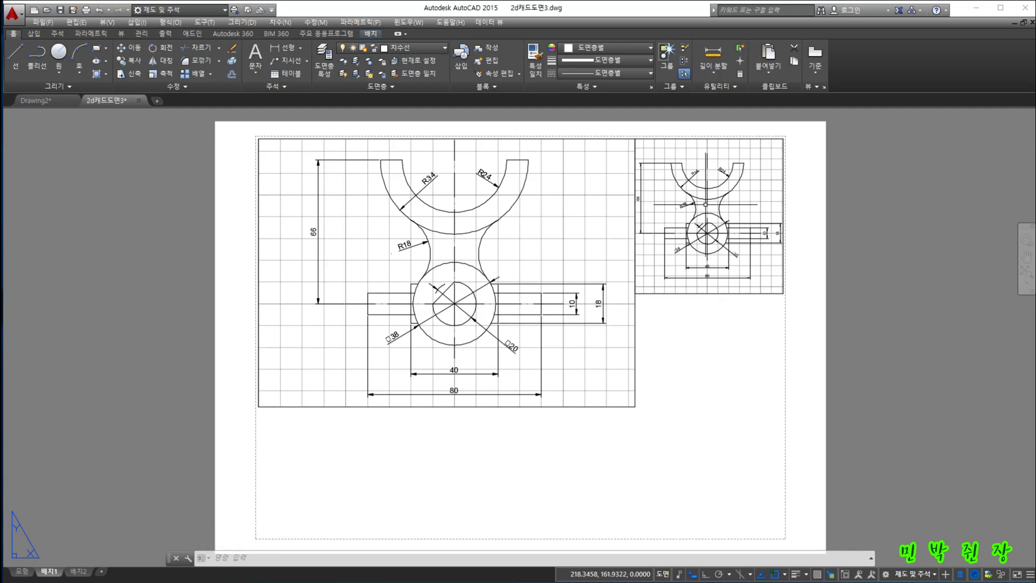
Activate the larger viewport's model space and set its viewport scale to 1:1
left_click(458, 477)
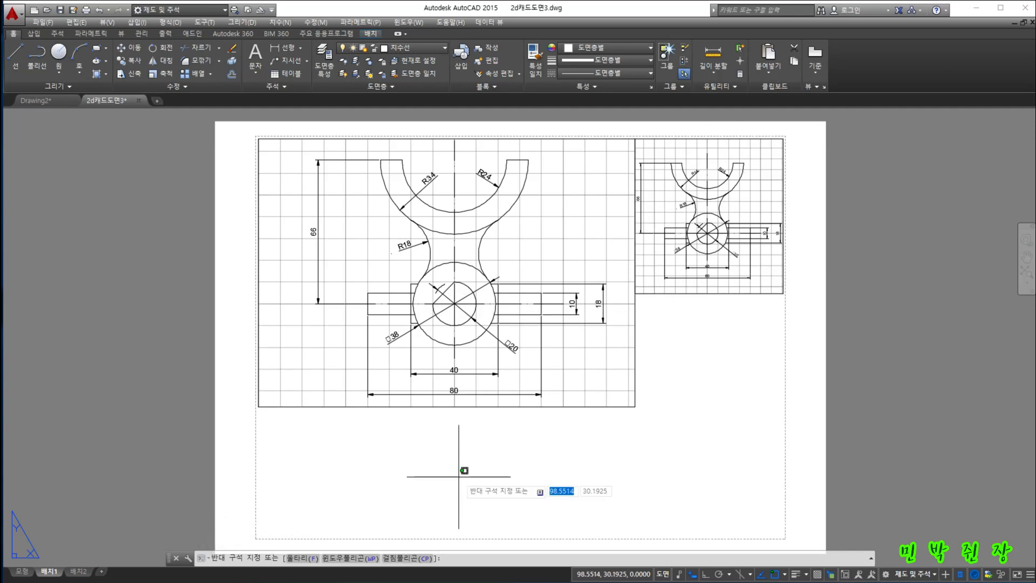
left_click(525, 508)
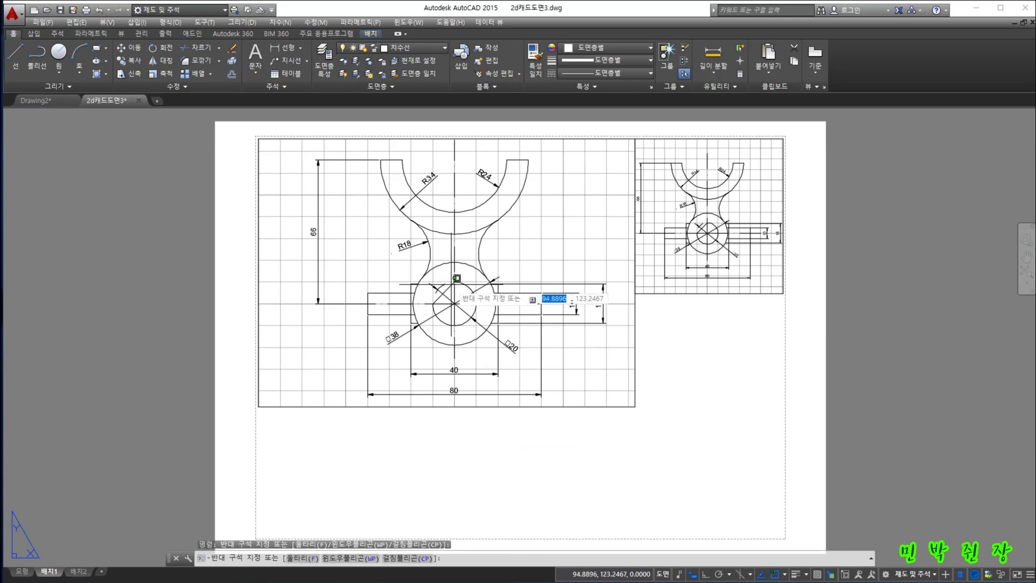
double_click(452, 284)
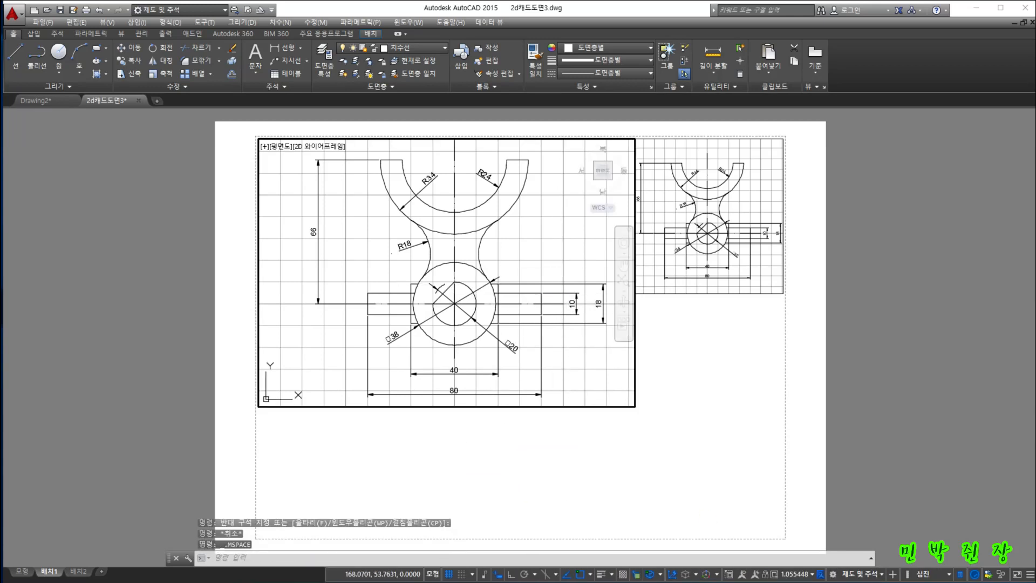
left_click(813, 574)
left_click(624, 362)
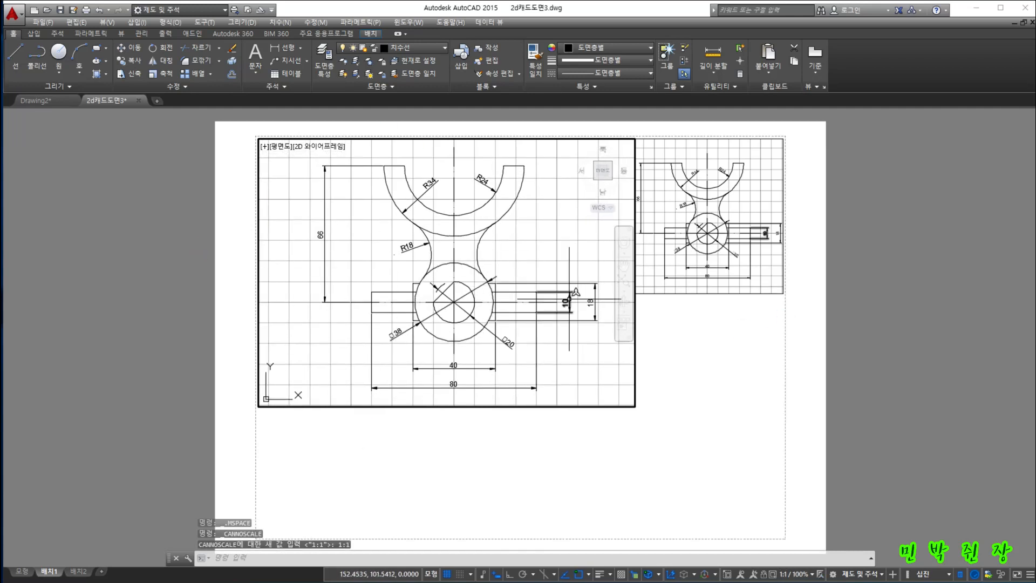
Activate the smaller viewport and set its viewport scale to 1:2
left_click(770, 271)
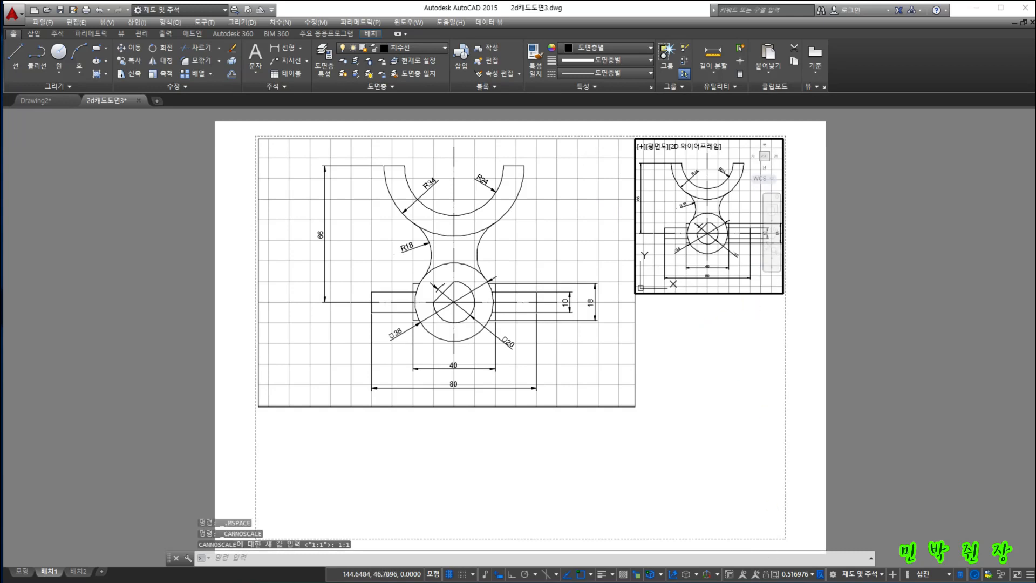
left_click(813, 576)
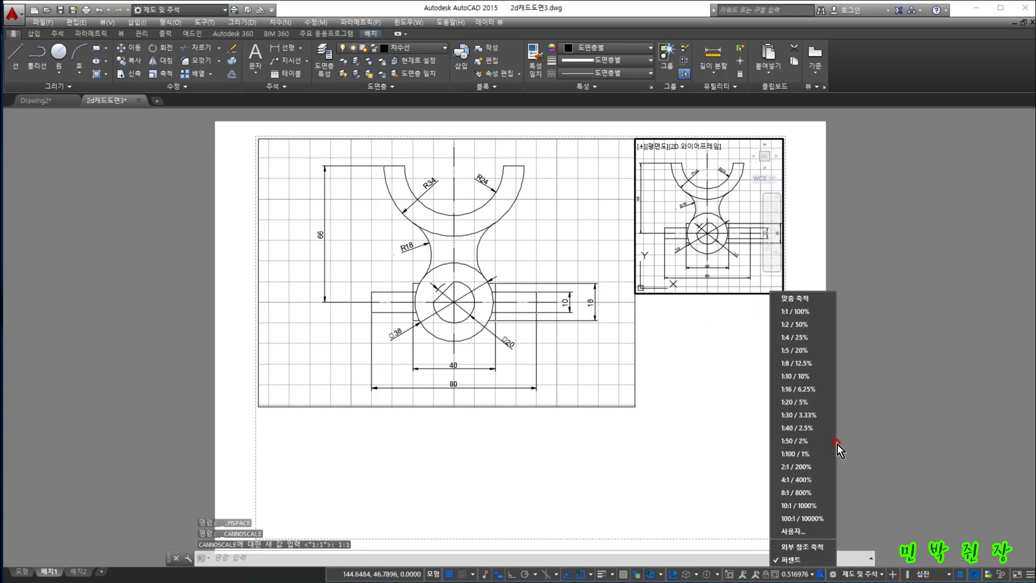
left_click(804, 325)
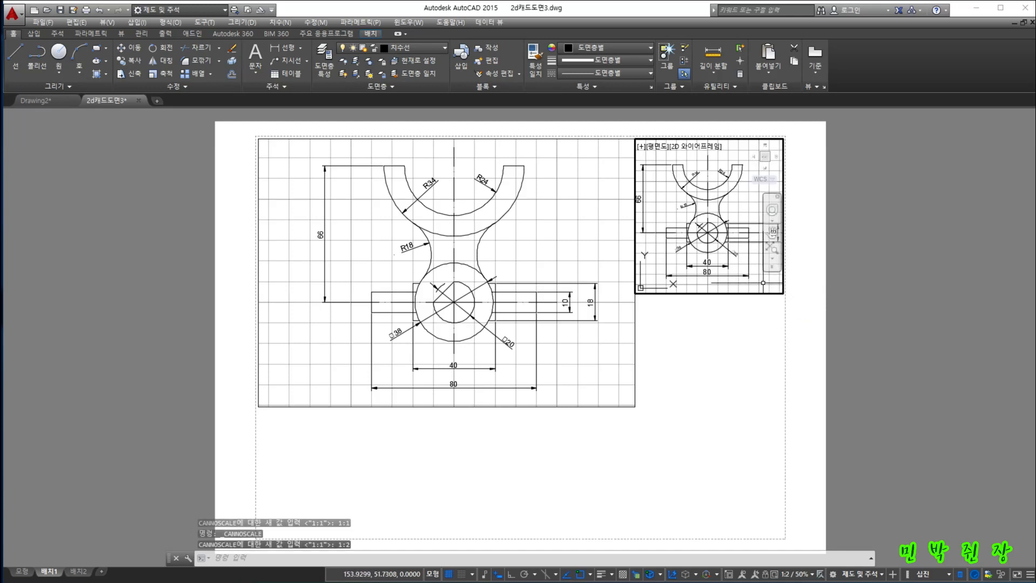
key("space")
left_click(793, 299)
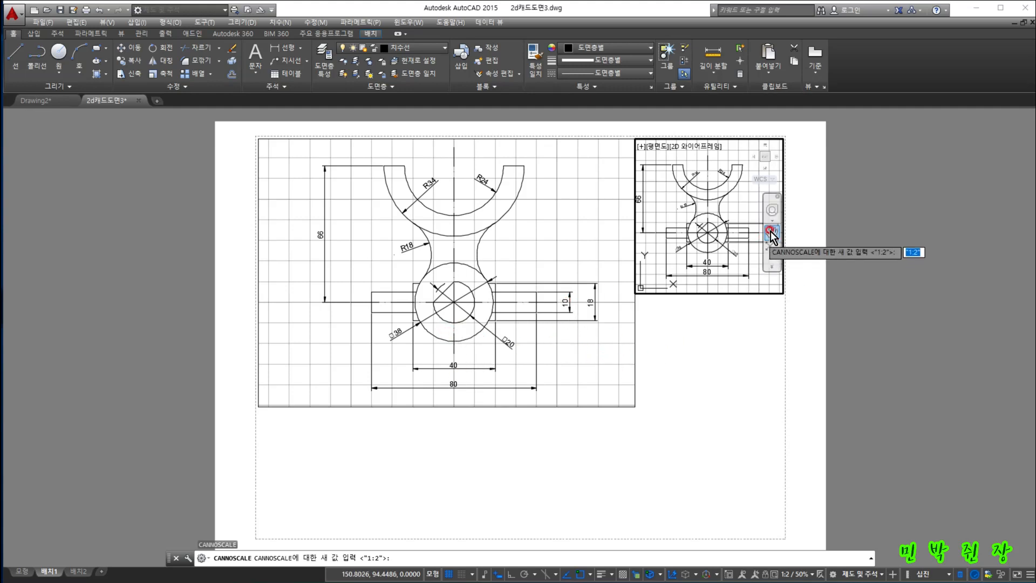
left_click(435, 222)
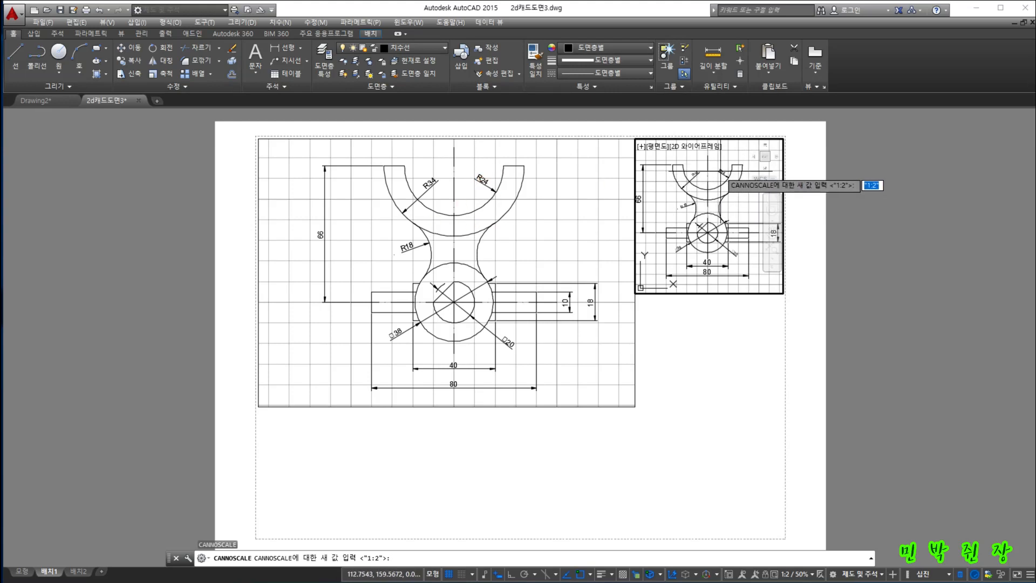
left_click(447, 408)
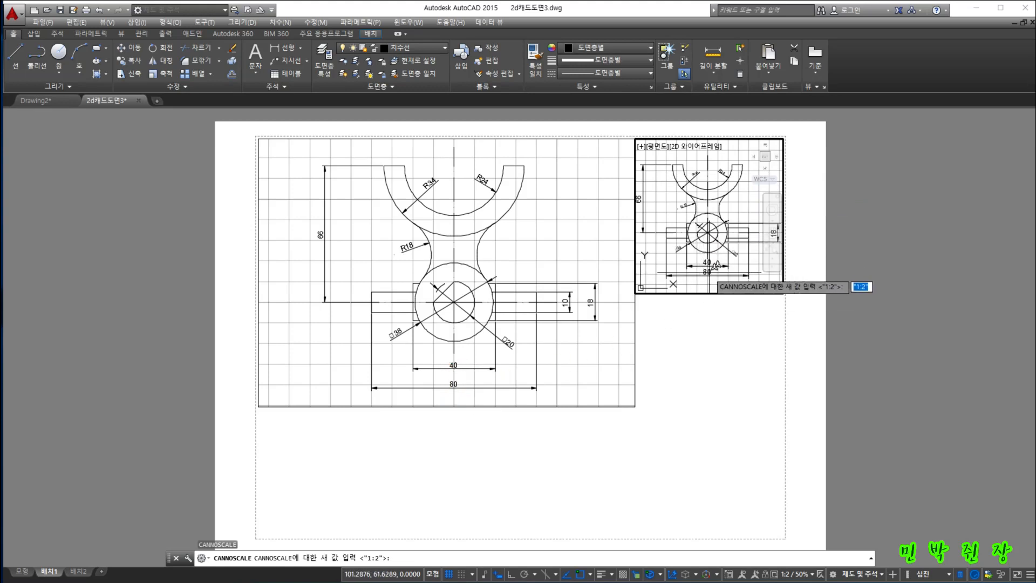
left_click(635, 314)
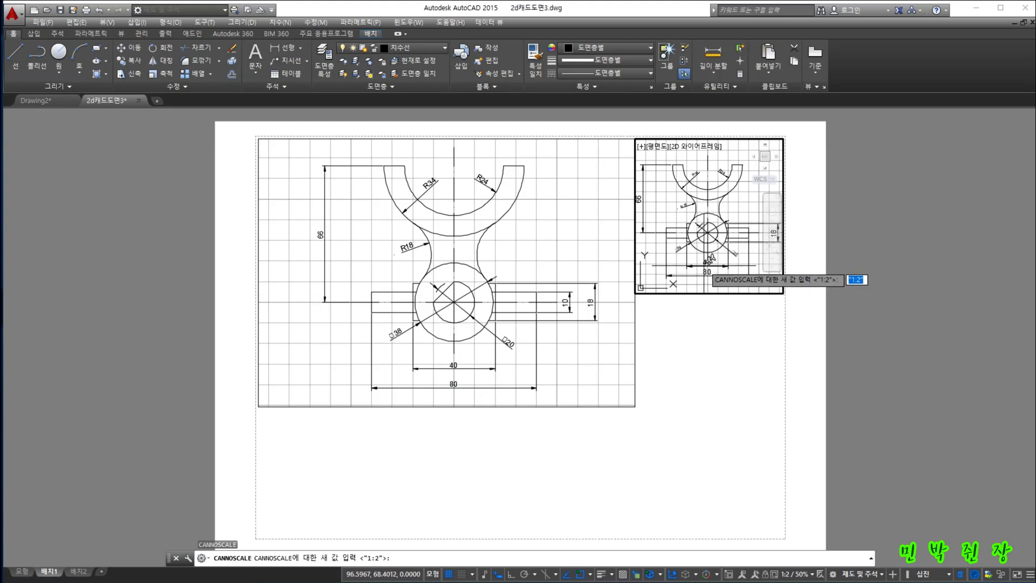
left_click(498, 358)
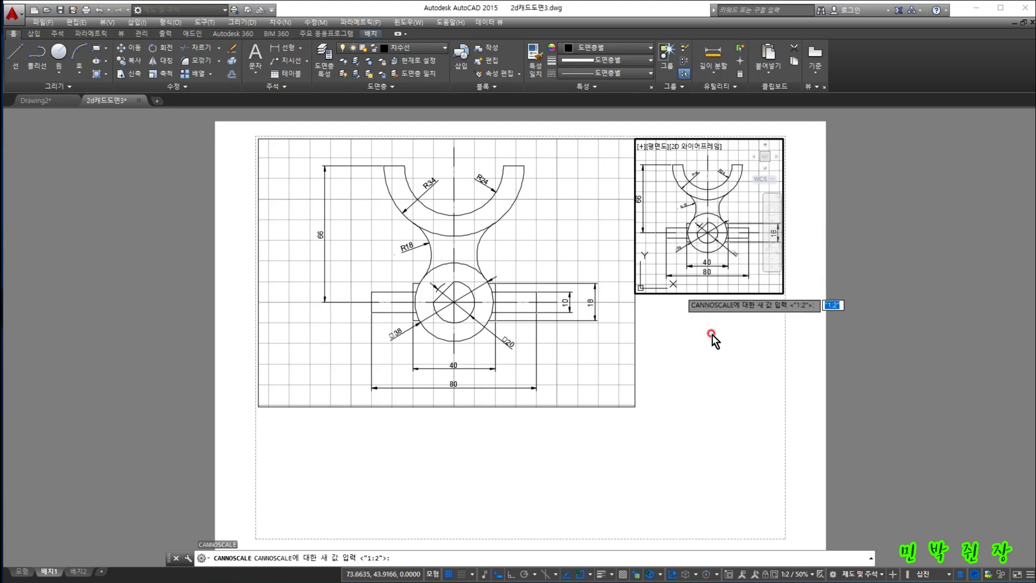
Cancel the pending CANNOSCALE command, and set the smaller viewport's scale to 1:4
left_click(810, 575)
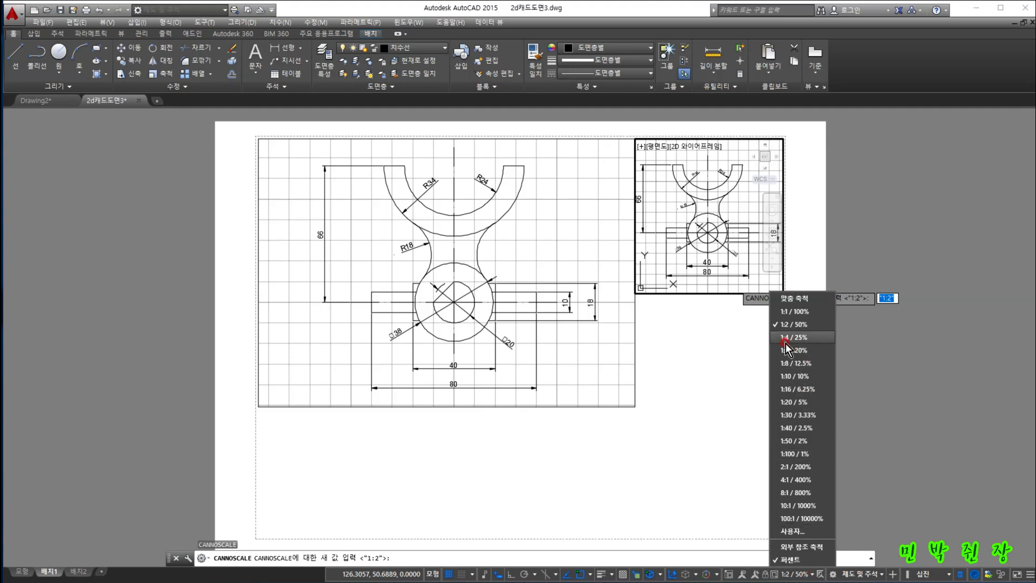
key("Escape")
key("Escape")
key("Escape")
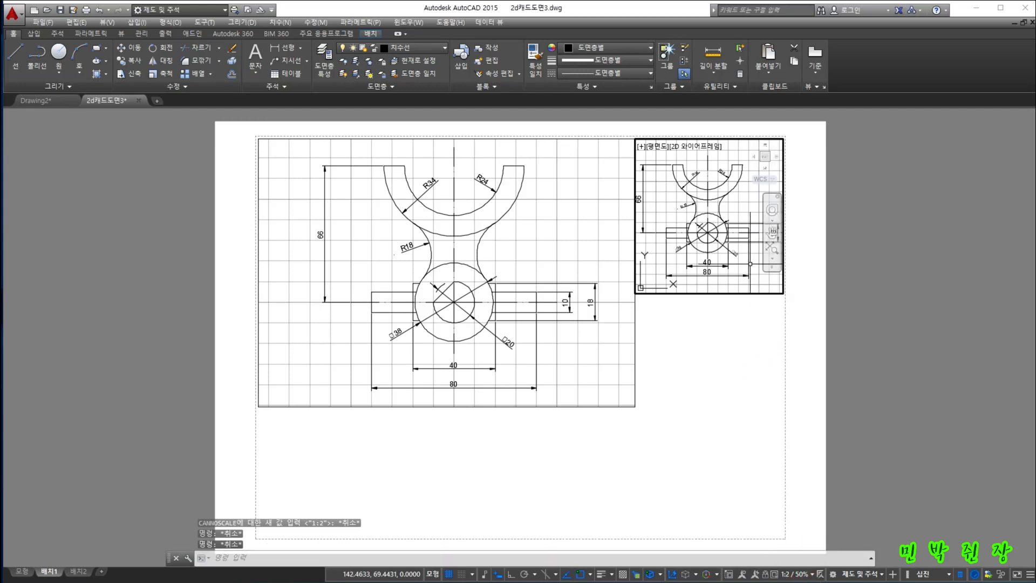
left_click(805, 577)
left_click(788, 338)
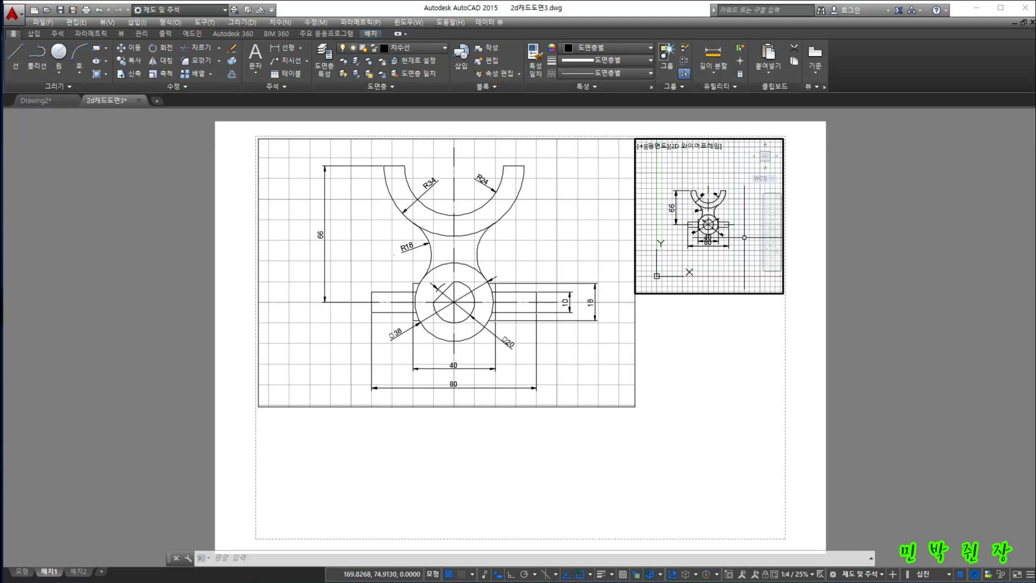
Compare the enlarged dimensions in the smaller viewport with annotation visibility on and off, restoring the 1:4 scale when done
scroll(736, 227, "up", 4)
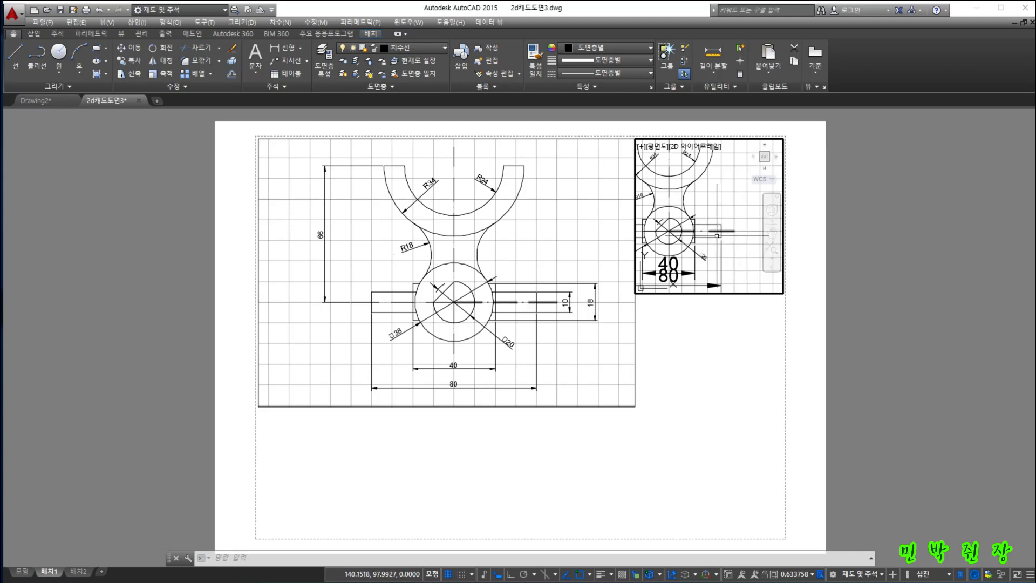
left_click(564, 306)
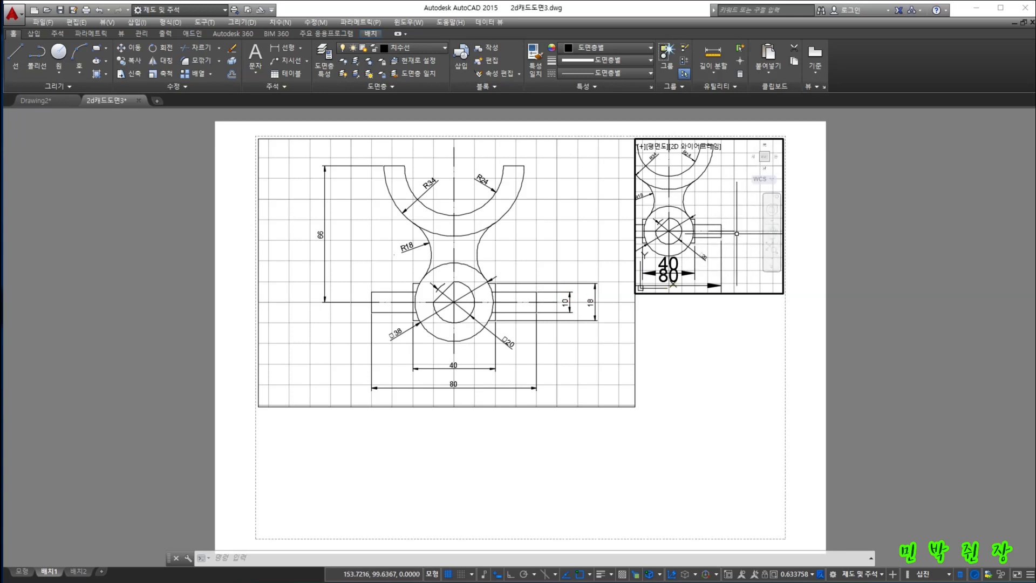
left_click(741, 576)
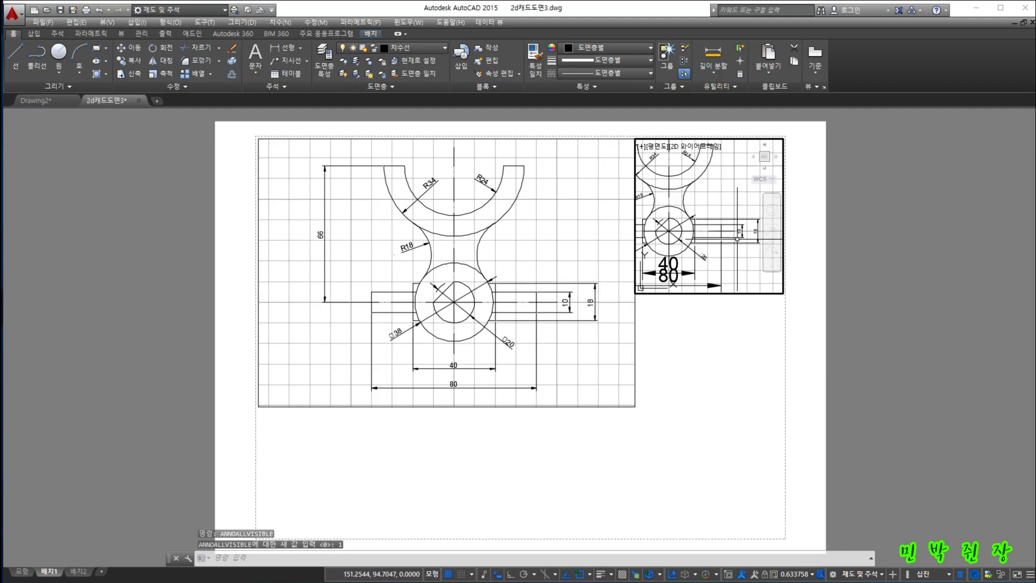
left_click(741, 575)
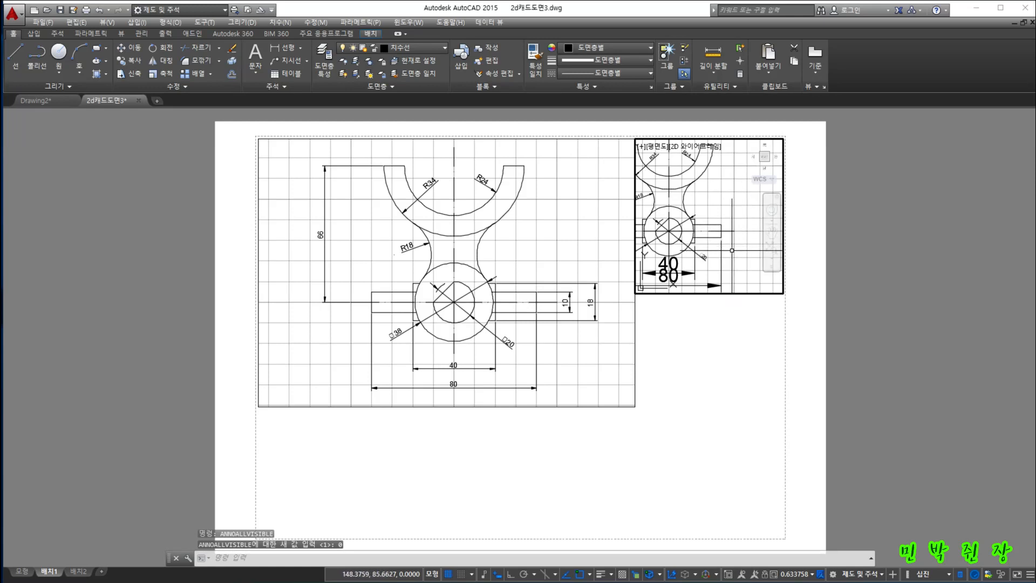
left_click(812, 576)
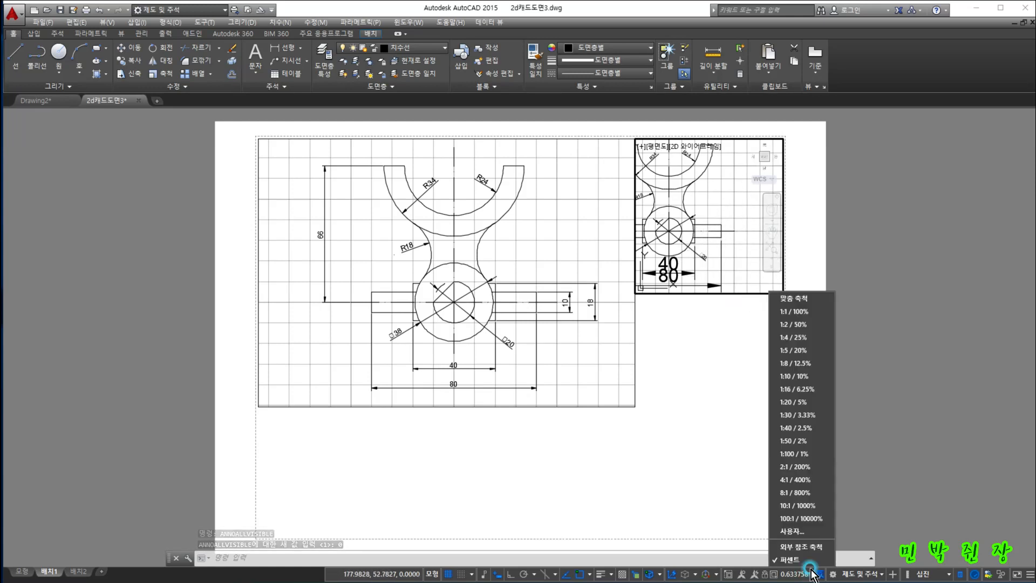
left_click(792, 338)
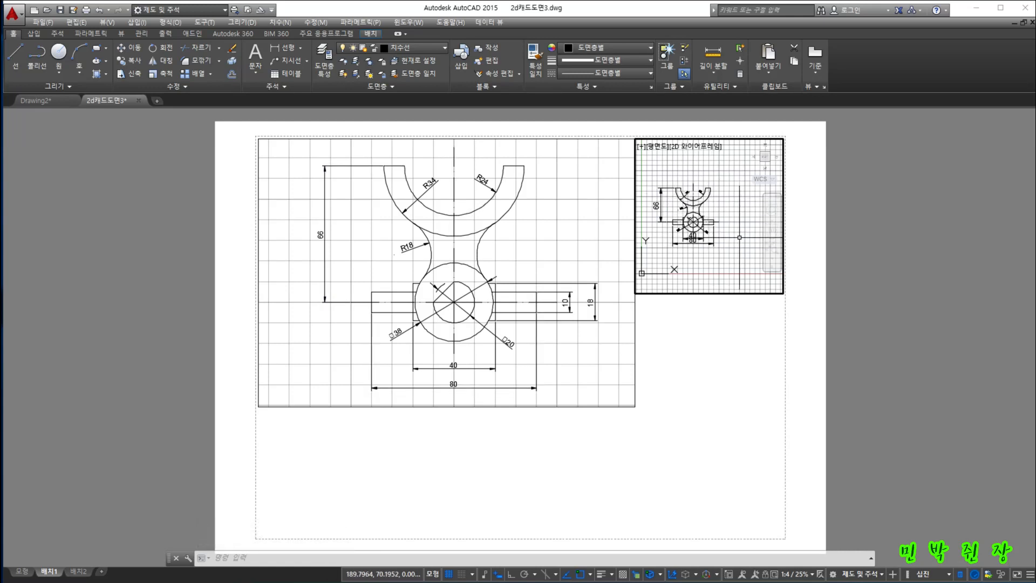
Check the smaller viewport's dimensions at 1:4 by toggling annotation visibility, leaving it off, and make the larger viewport active
left_click(743, 575)
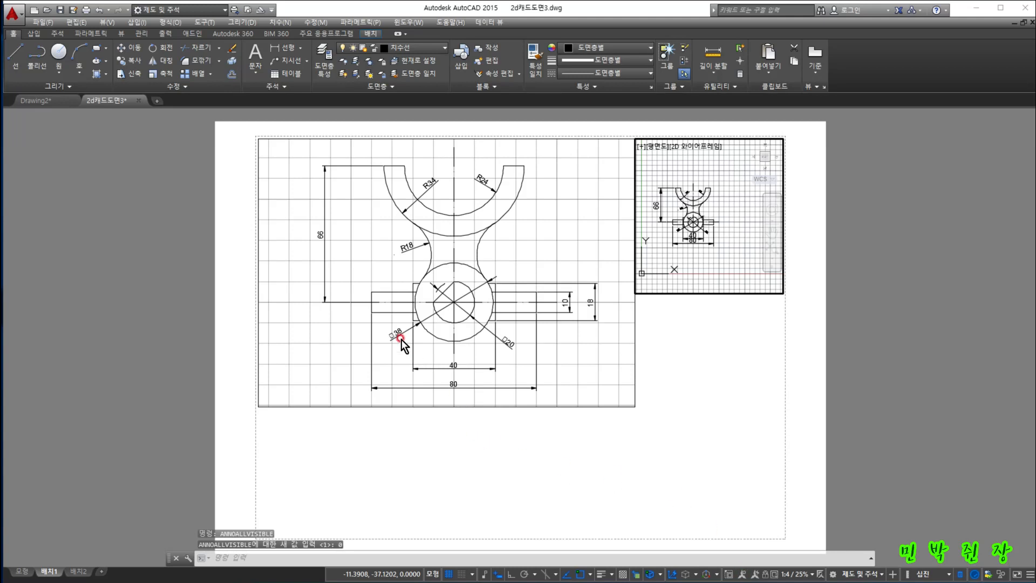
left_click(485, 393)
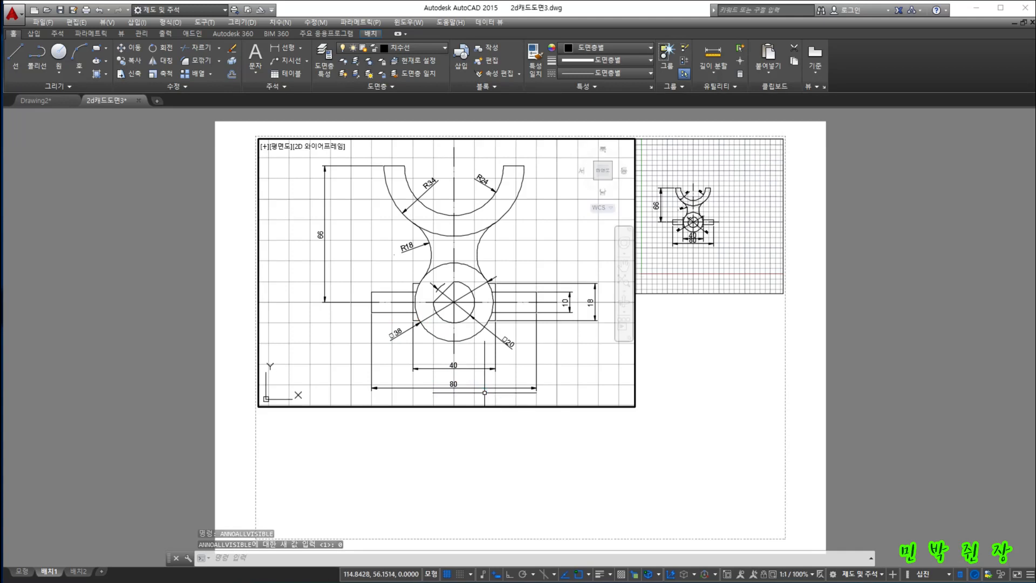
Set the larger viewport's scale to 1:2 and compare its dimensions with annotation visibility on and off, leaving it off
left_click(810, 576)
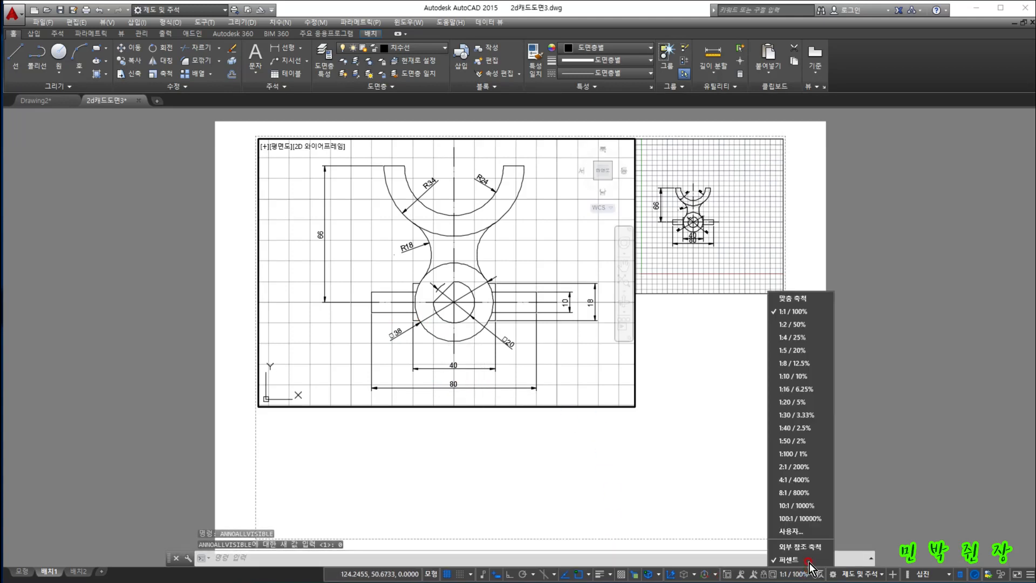
left_click(785, 325)
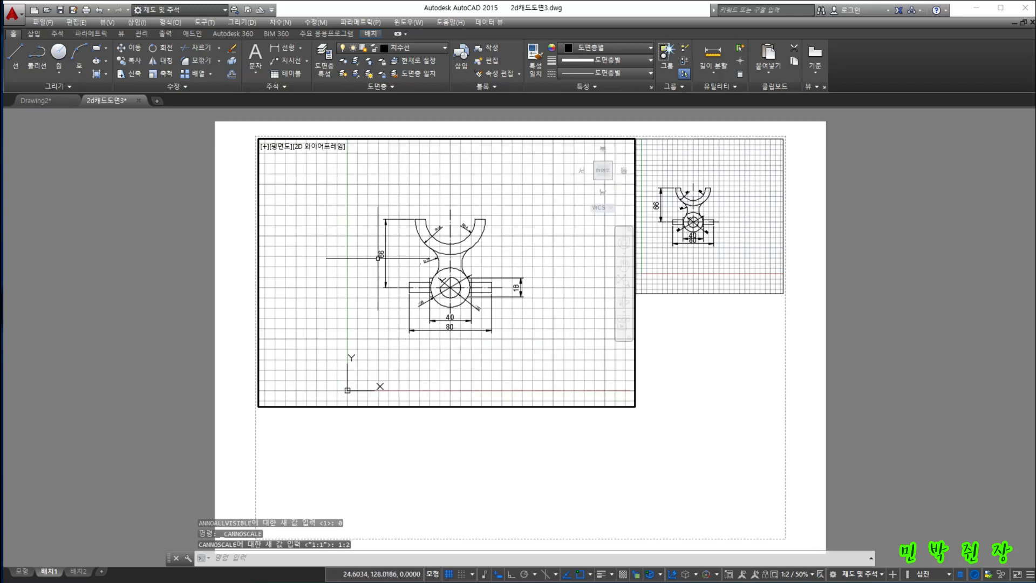
left_click(743, 575)
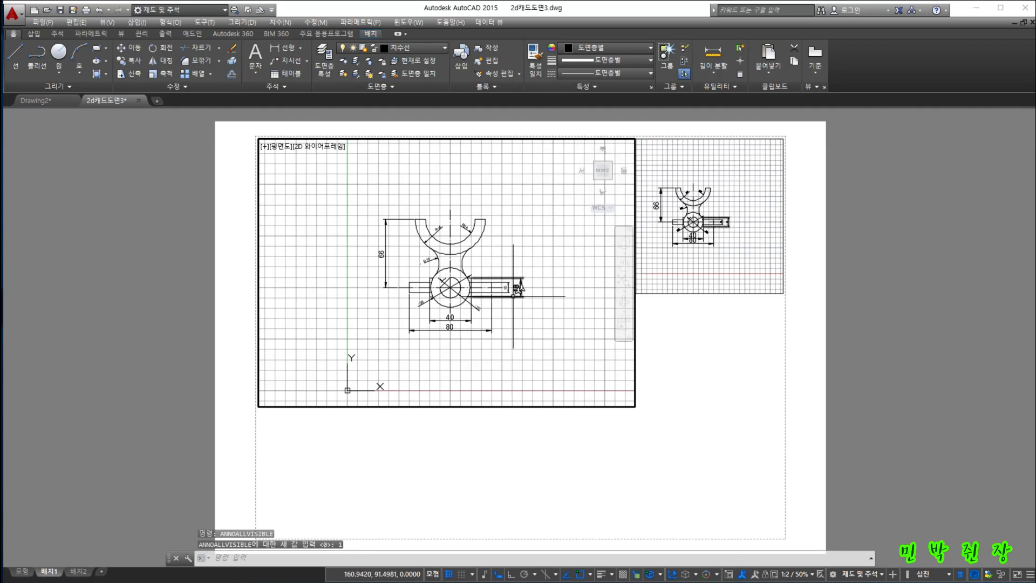
left_click(741, 575)
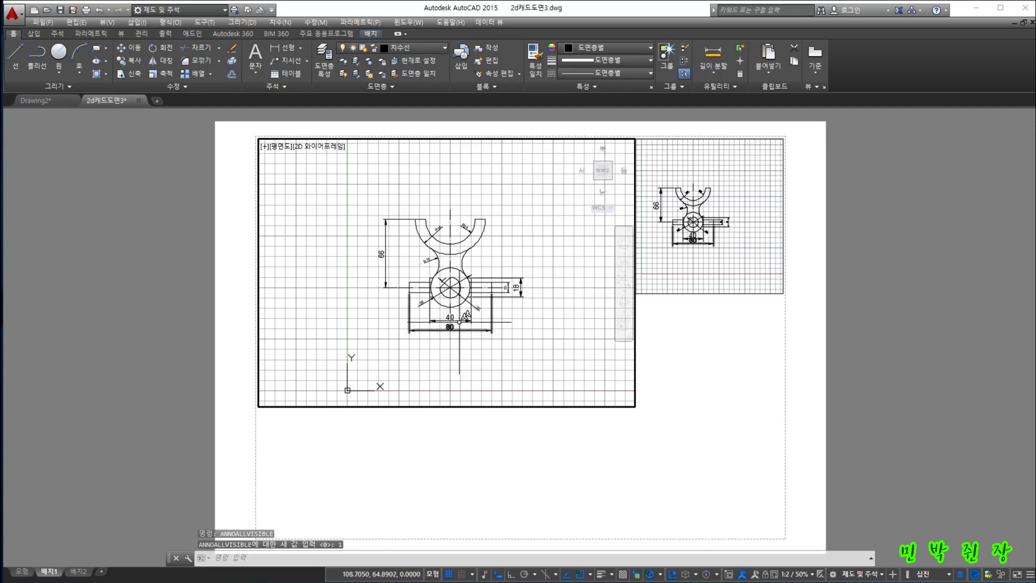
left_click(743, 575)
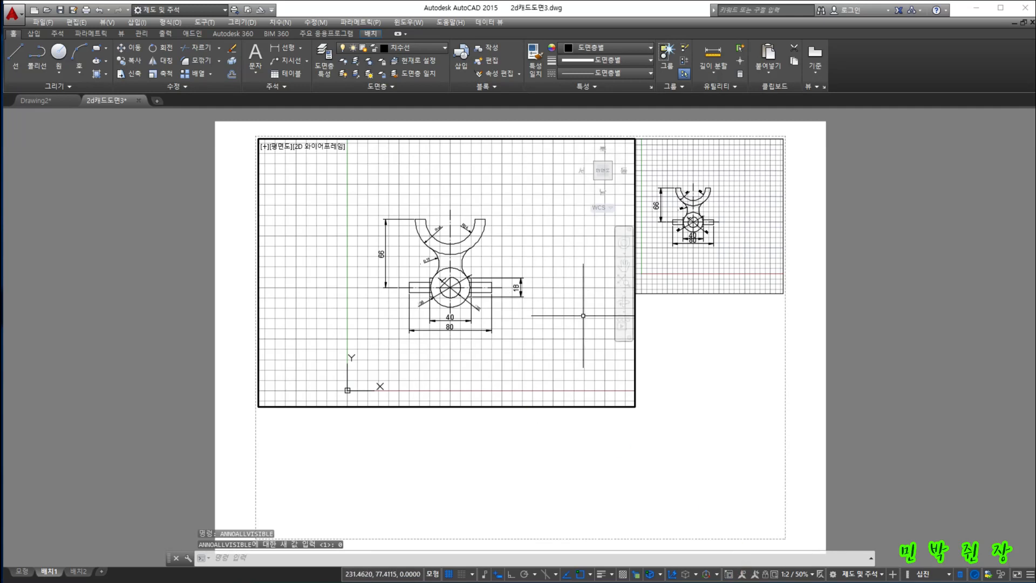
Set the larger viewport's scale to 1:5 and examine up close which dimensions are displayed with annotation visibility off
left_click(805, 575)
left_click(790, 348)
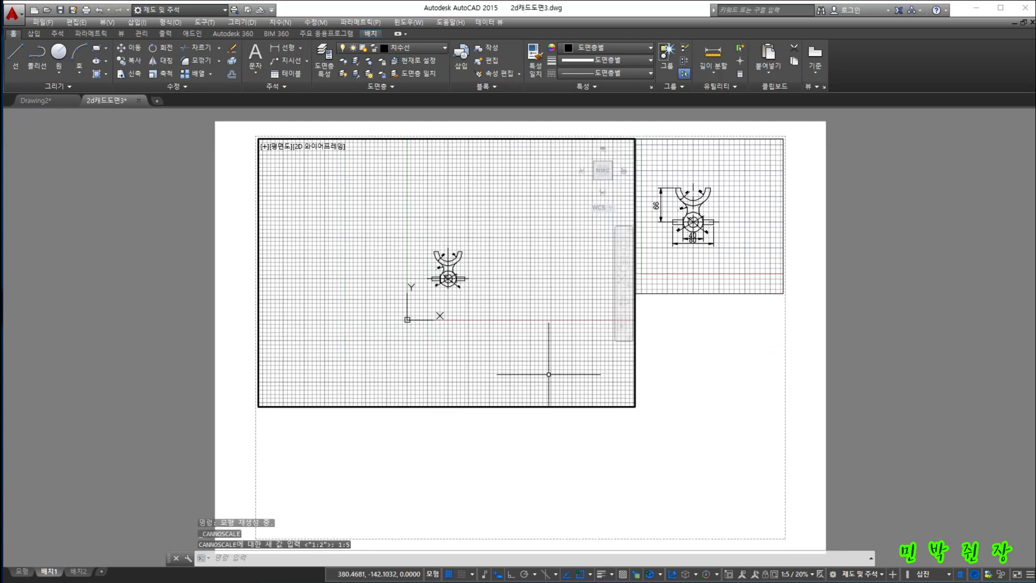
scroll(445, 293, "up", 4)
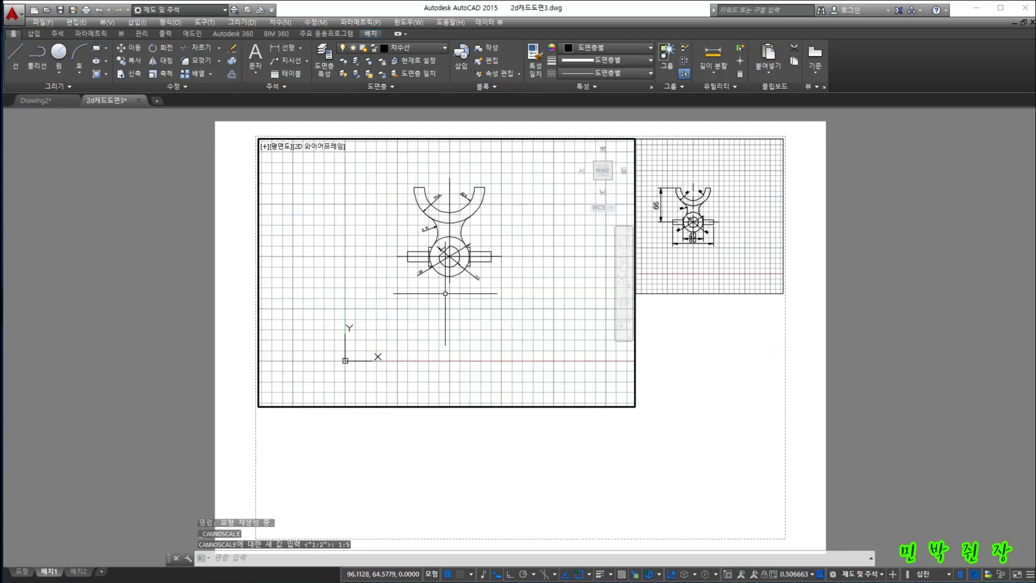
scroll(446, 294, "up", 2)
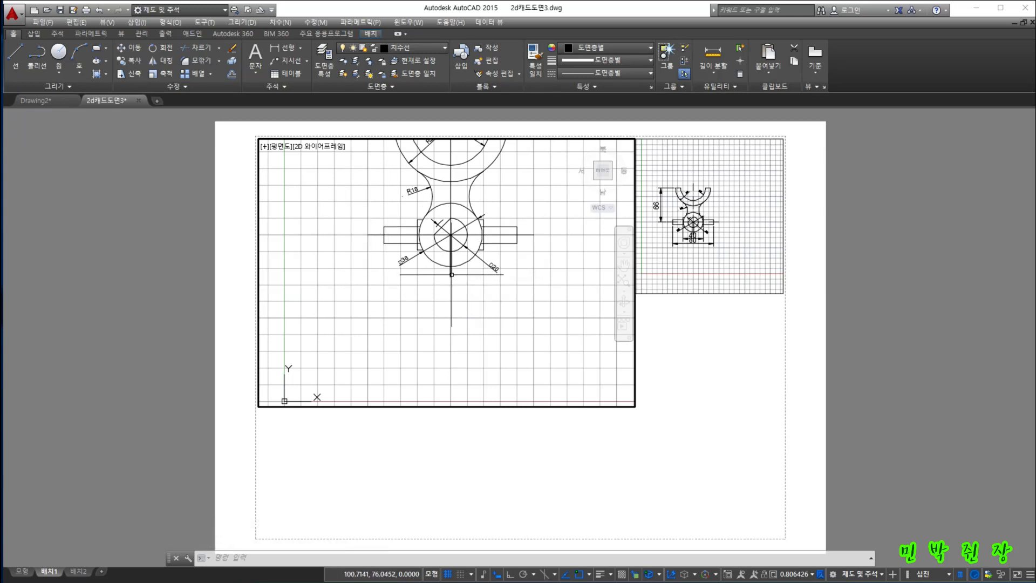
scroll(497, 271, "up", 2)
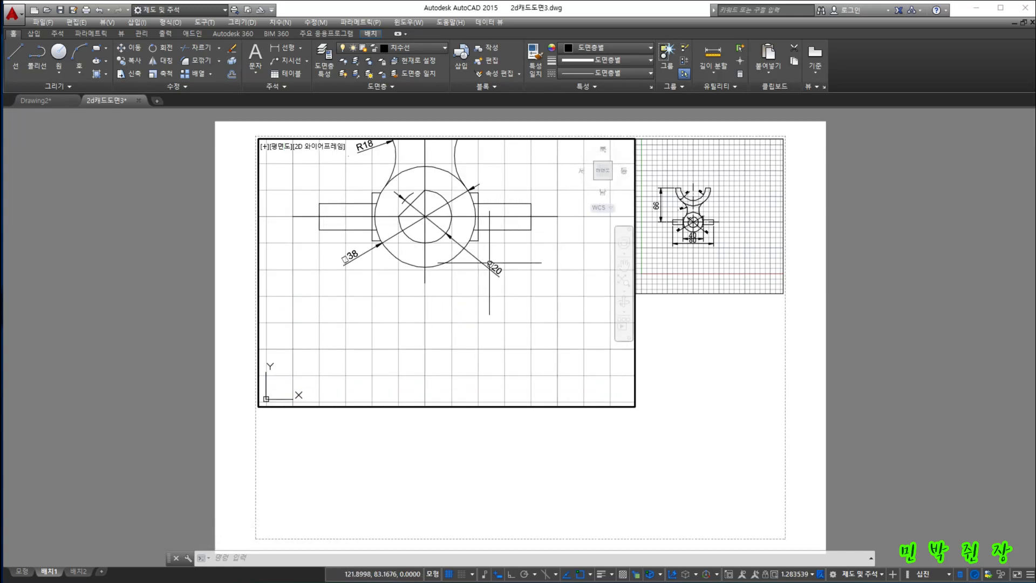
scroll(419, 297, "down", 2)
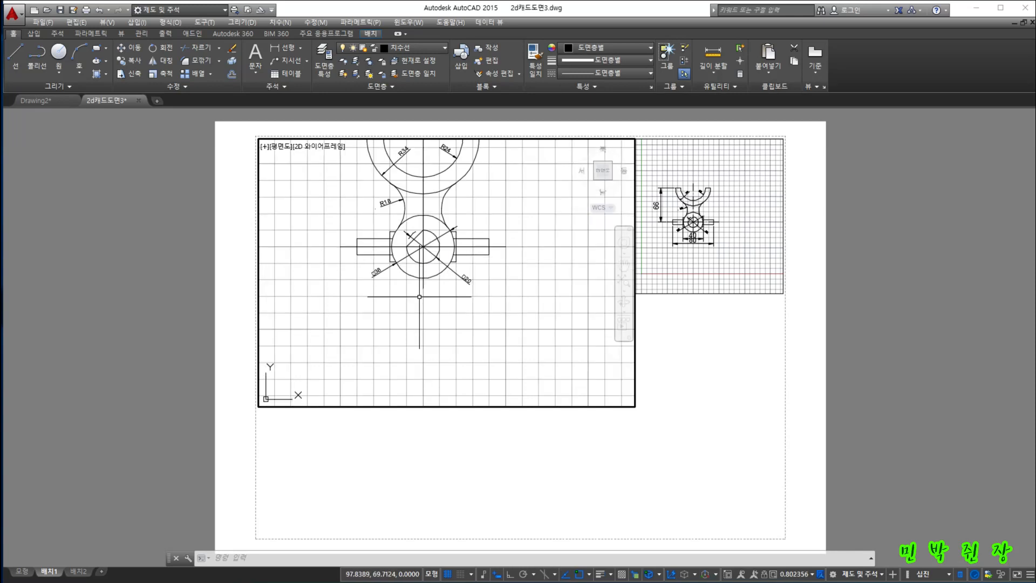
scroll(419, 297, "down", 2)
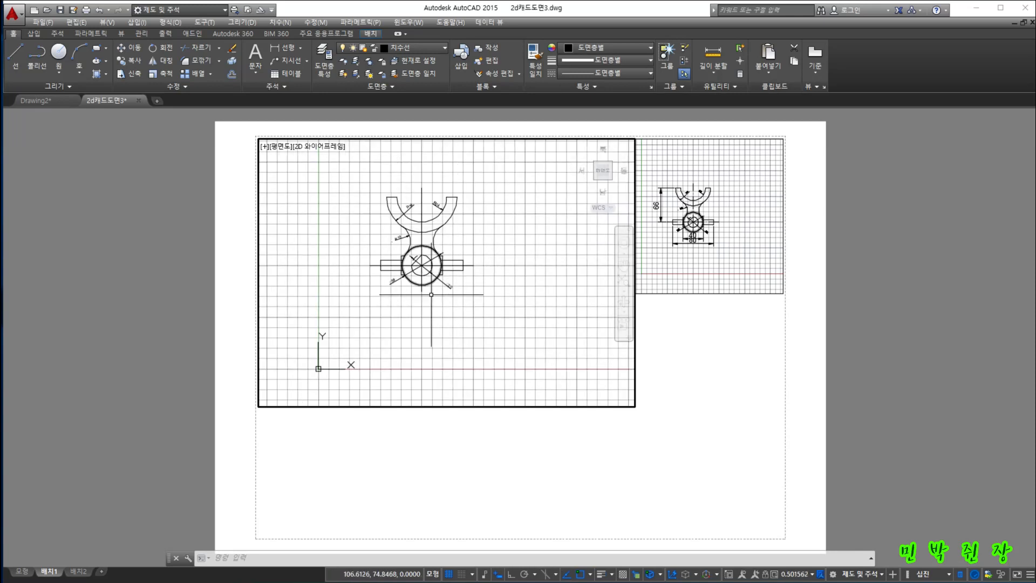
Restore the larger viewport's scale to 1:1 and turn annotation visibility on
left_click(812, 575)
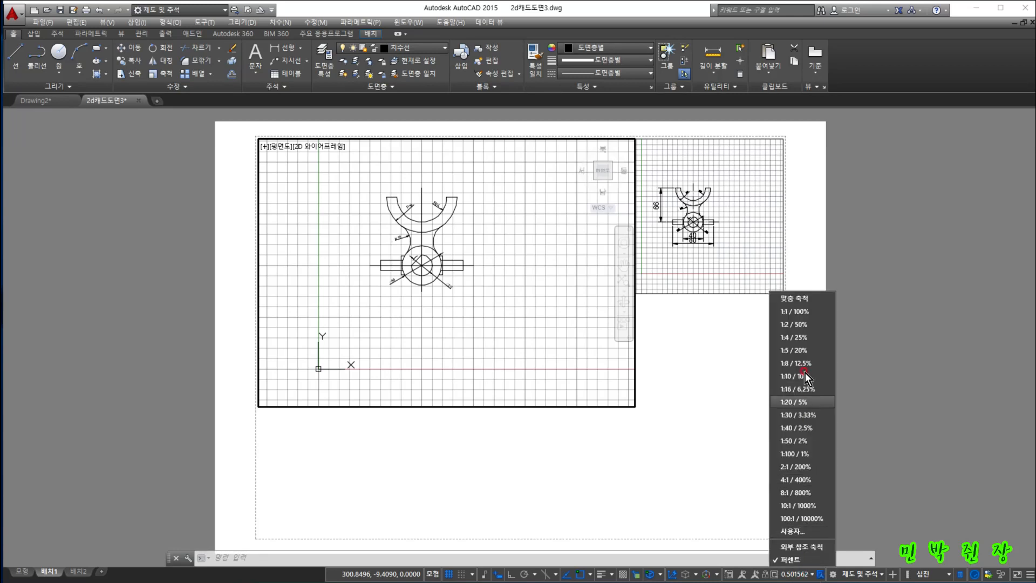
left_click(783, 315)
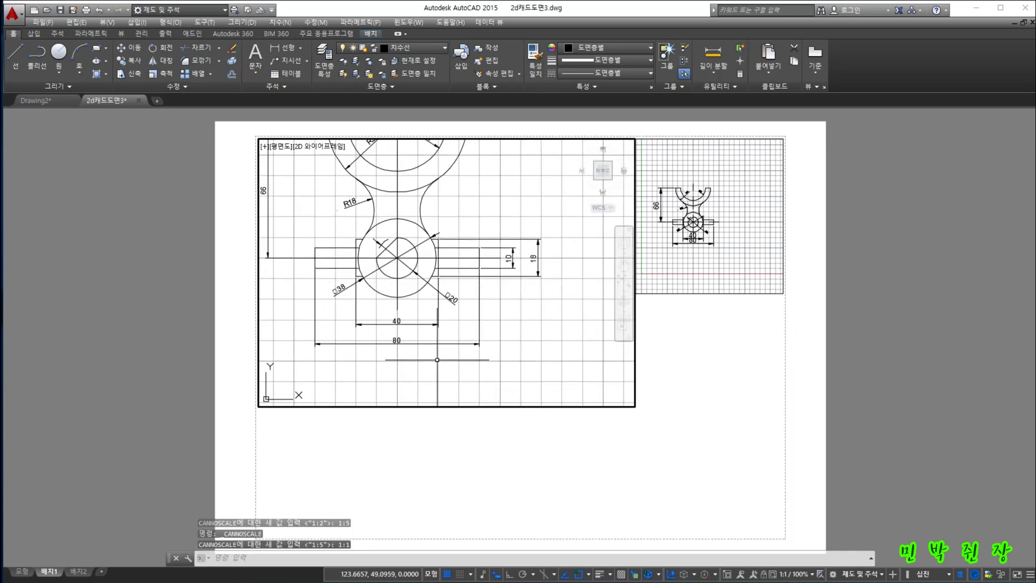
left_click(739, 575)
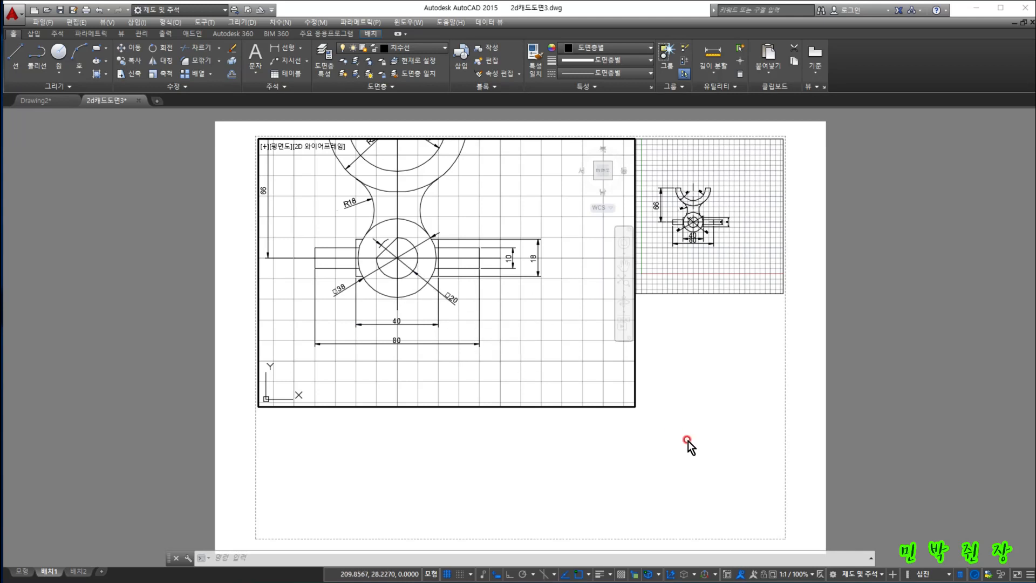
Switch to model space and review the annotation scales assigned to the 40 dimension below the circle, leaving its scale list as is
left_click(21, 572)
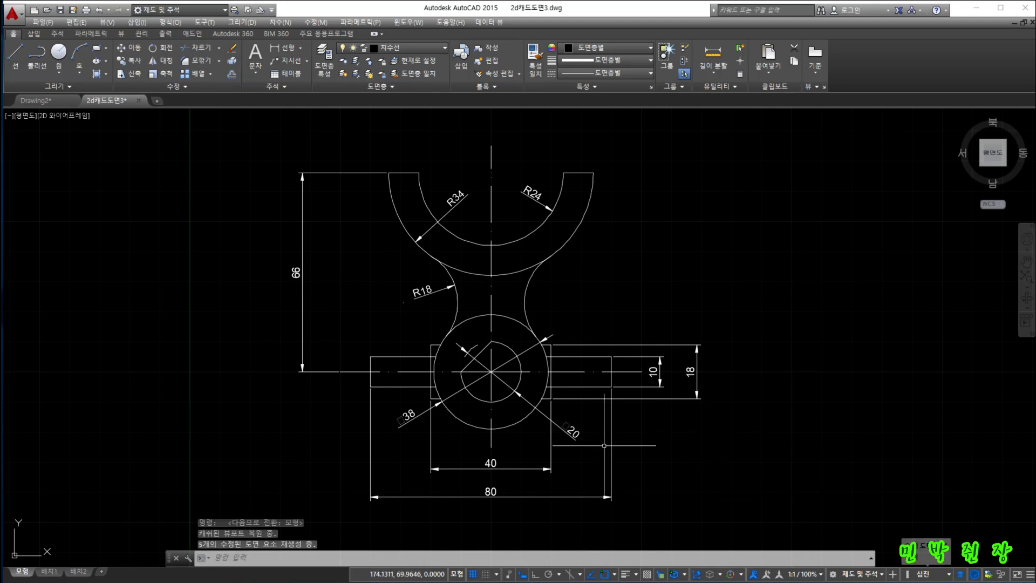
left_click(493, 460)
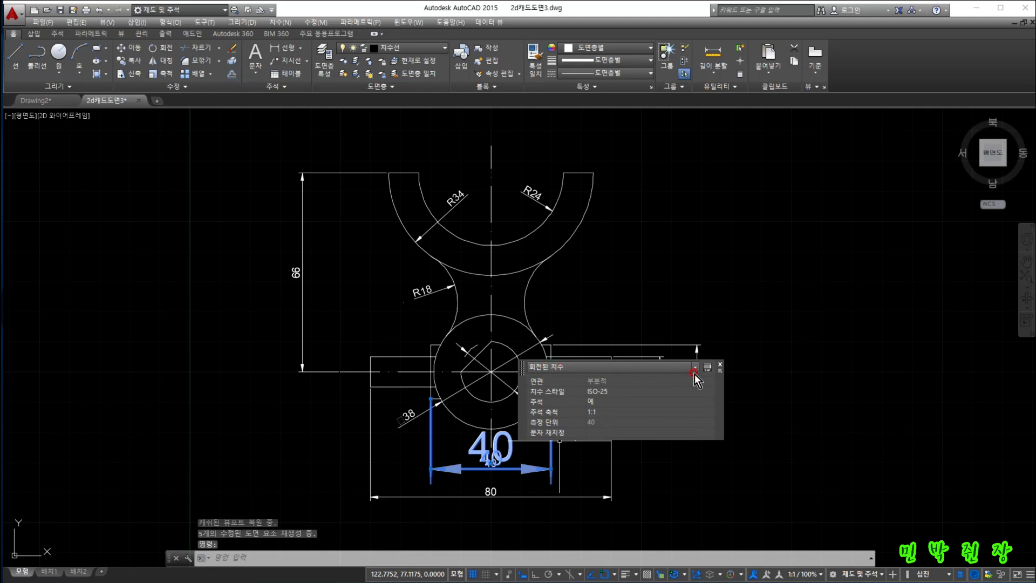
left_click(606, 413)
left_click(710, 411)
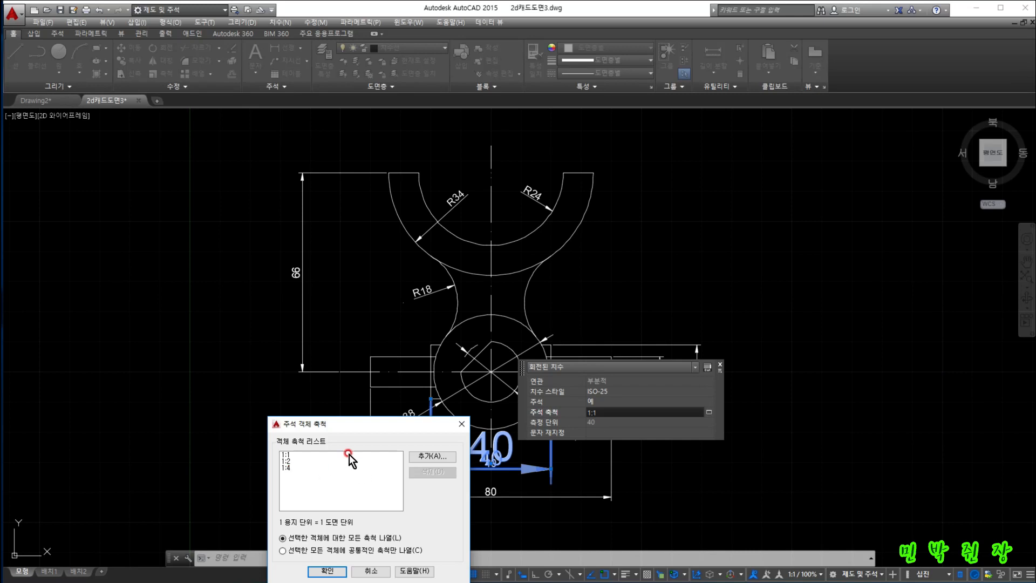
left_click(335, 571)
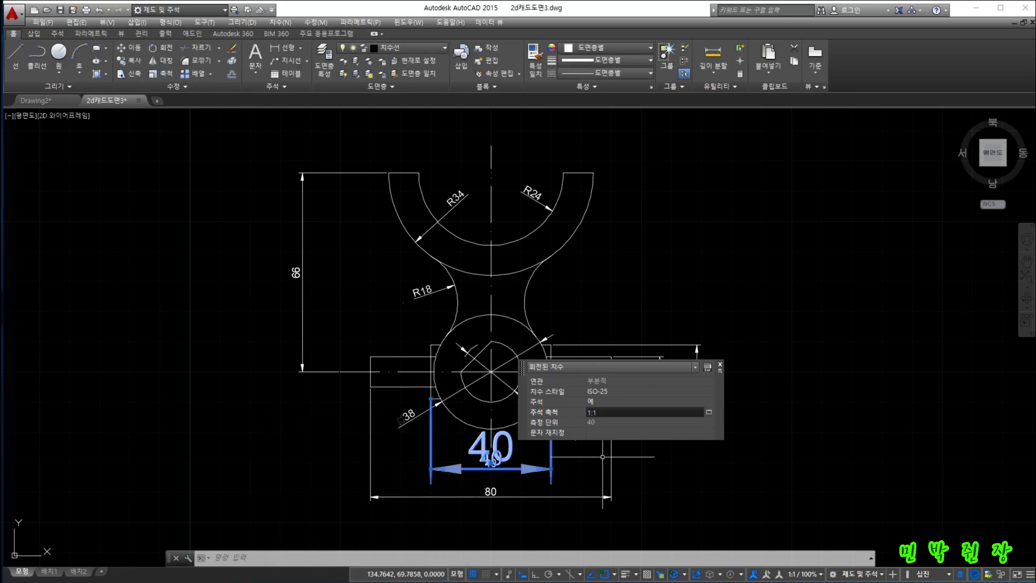
left_click(720, 364)
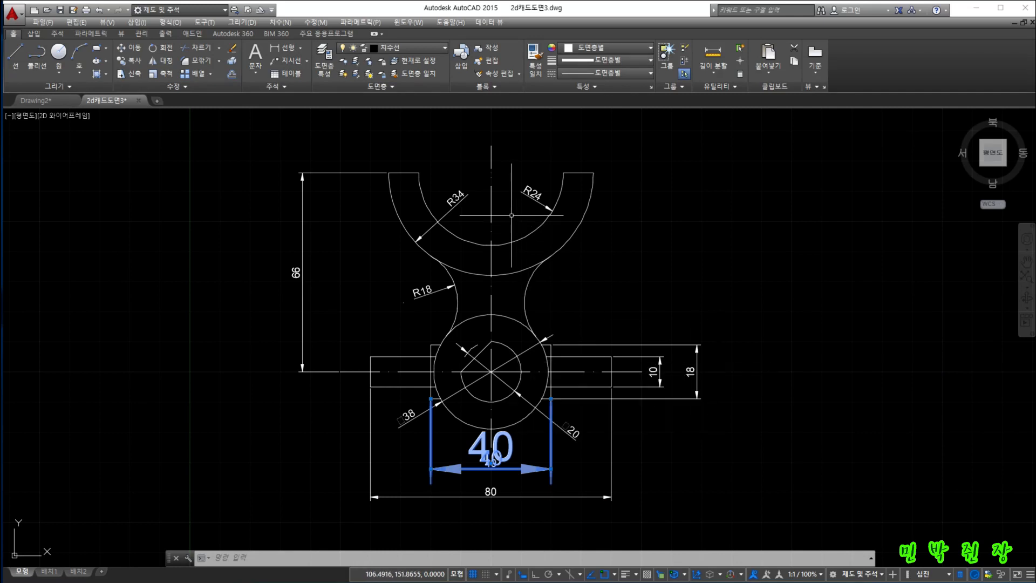
left_click(531, 196)
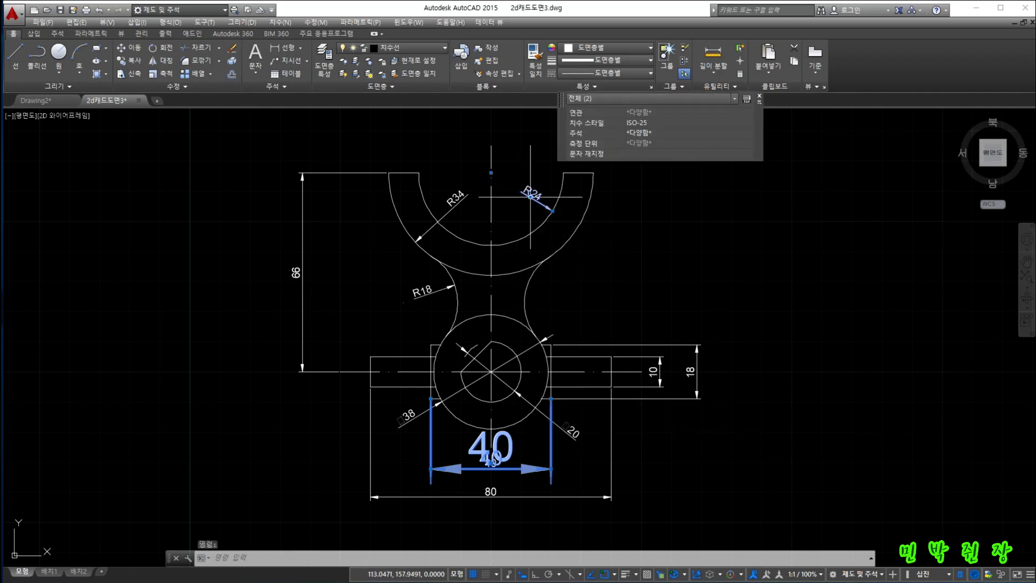
left_click(960, 575)
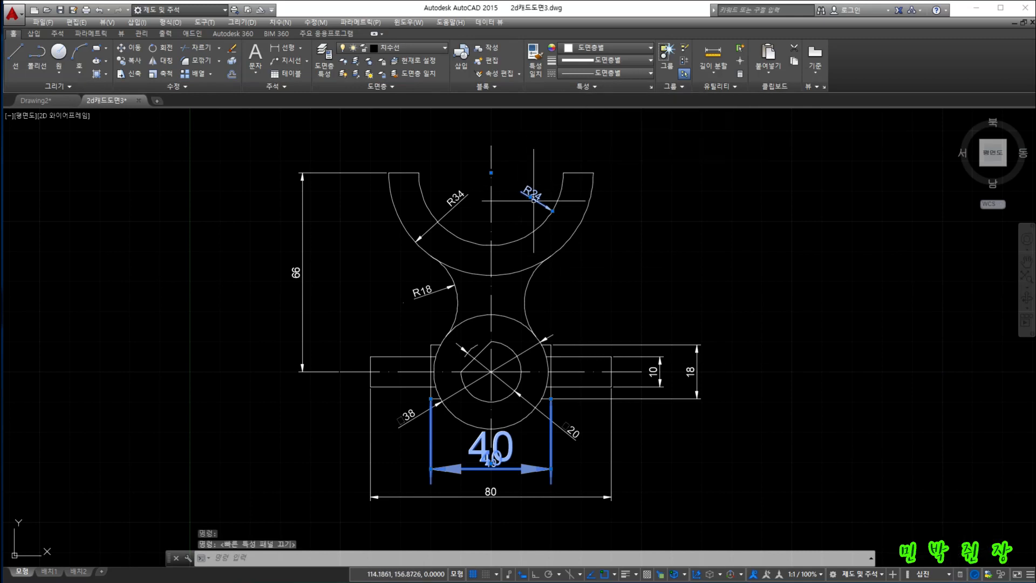
key("Escape")
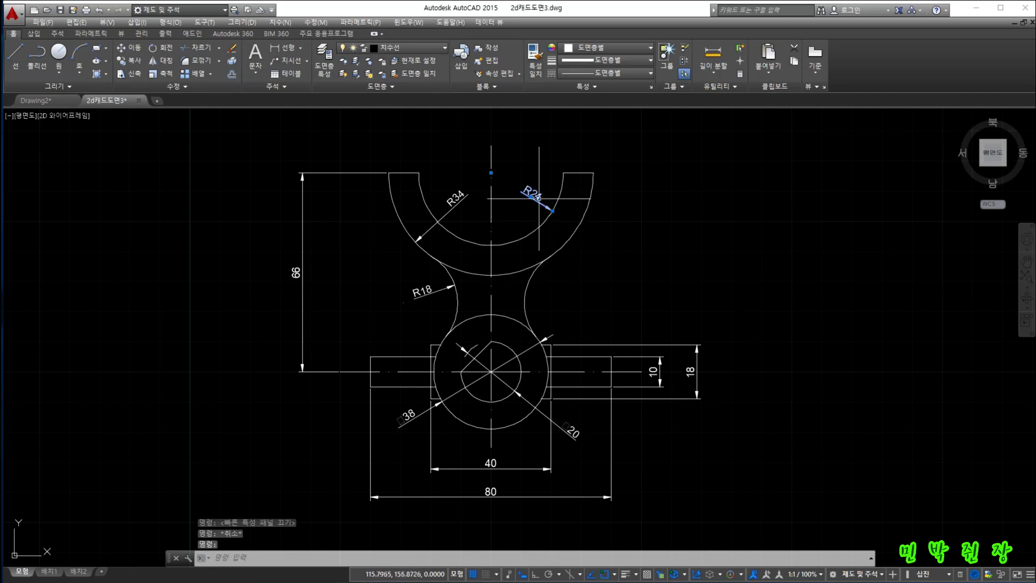
key("Escape")
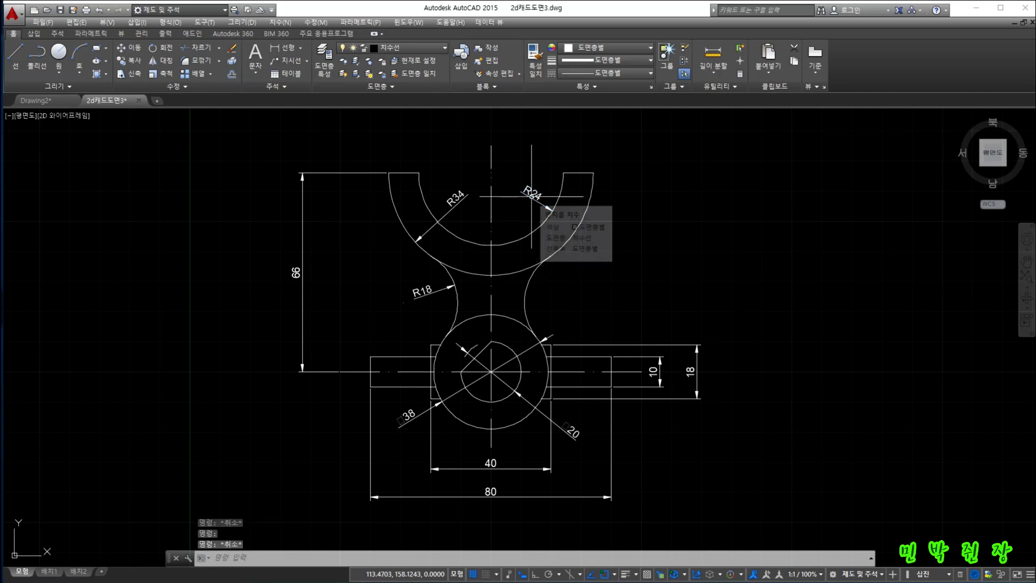
left_click(530, 196)
mouse_move(531, 196)
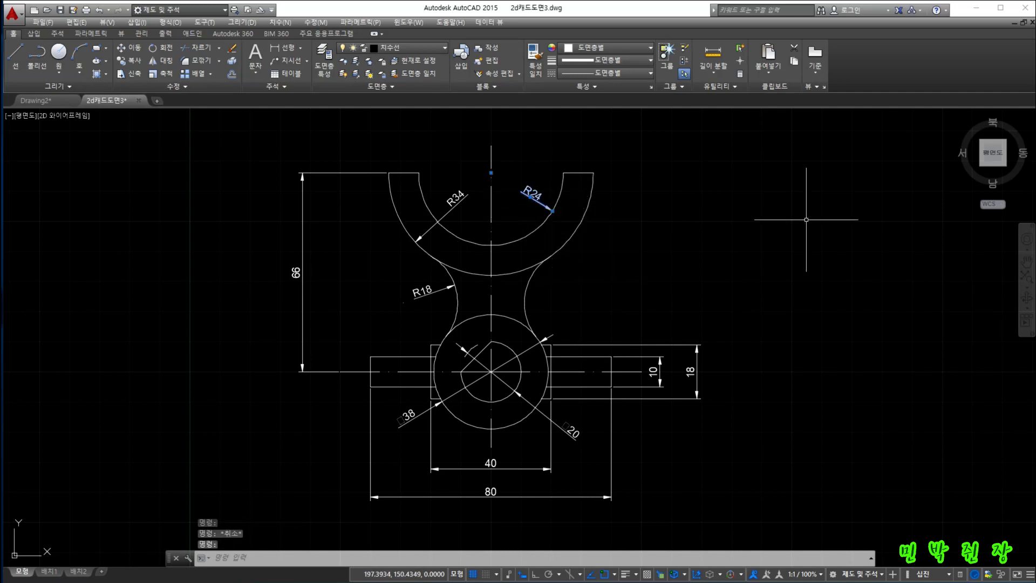
key("Escape")
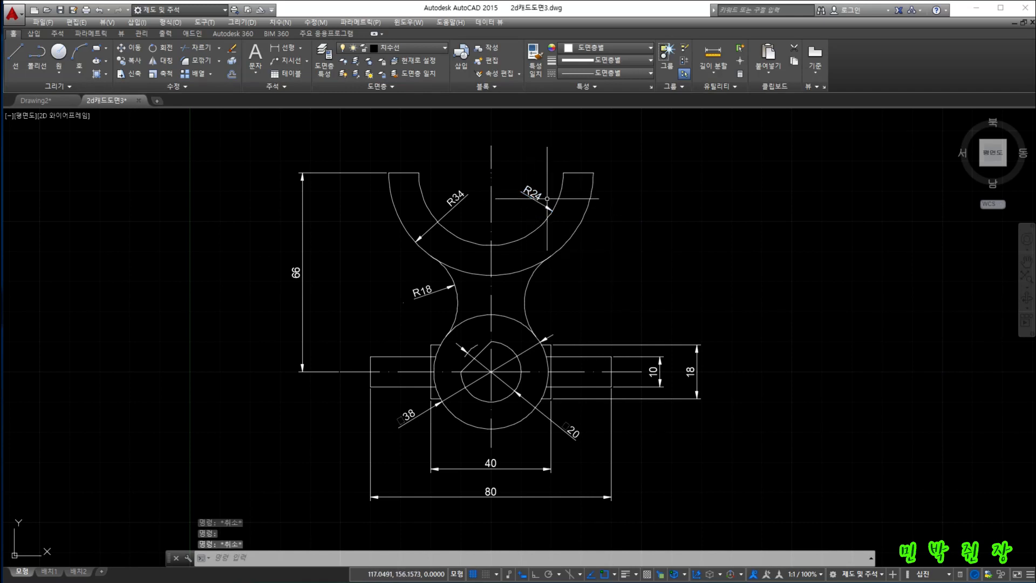
left_click(961, 575)
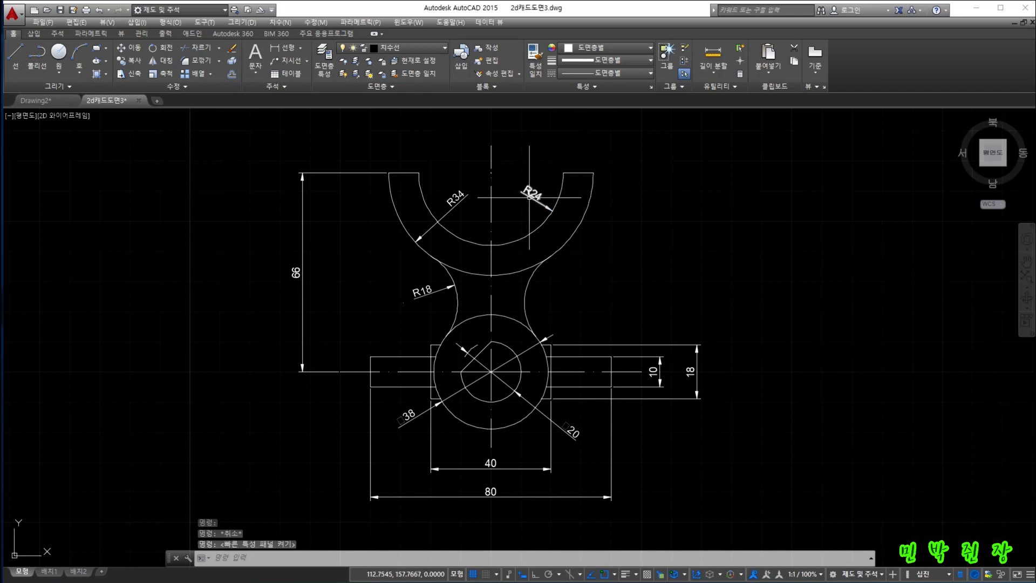
Select the R24 radius dimension and inspect its annotative setting in Quick Properties and the full Properties palette, closing the palette when done
left_click(530, 197)
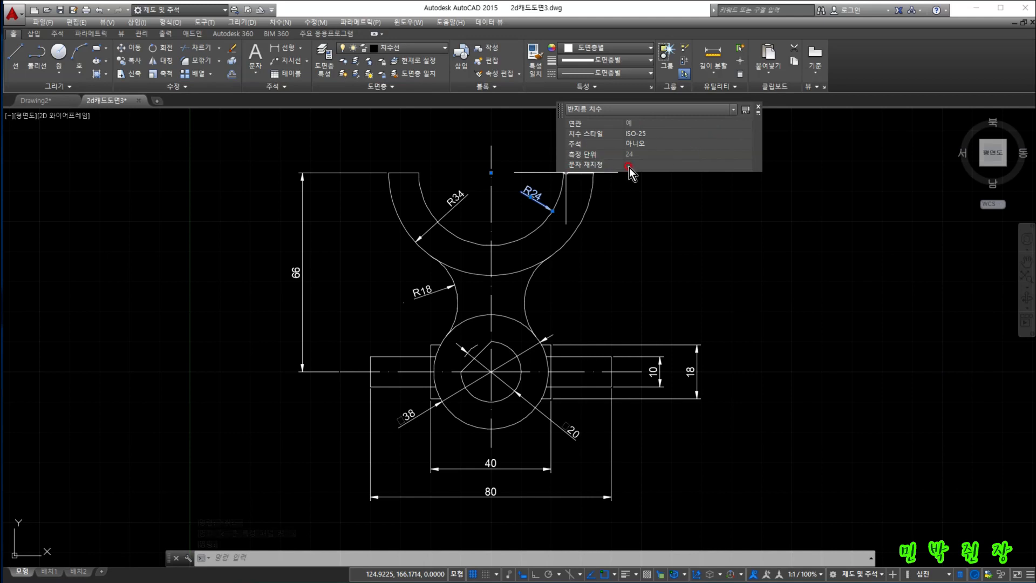
left_click(759, 108)
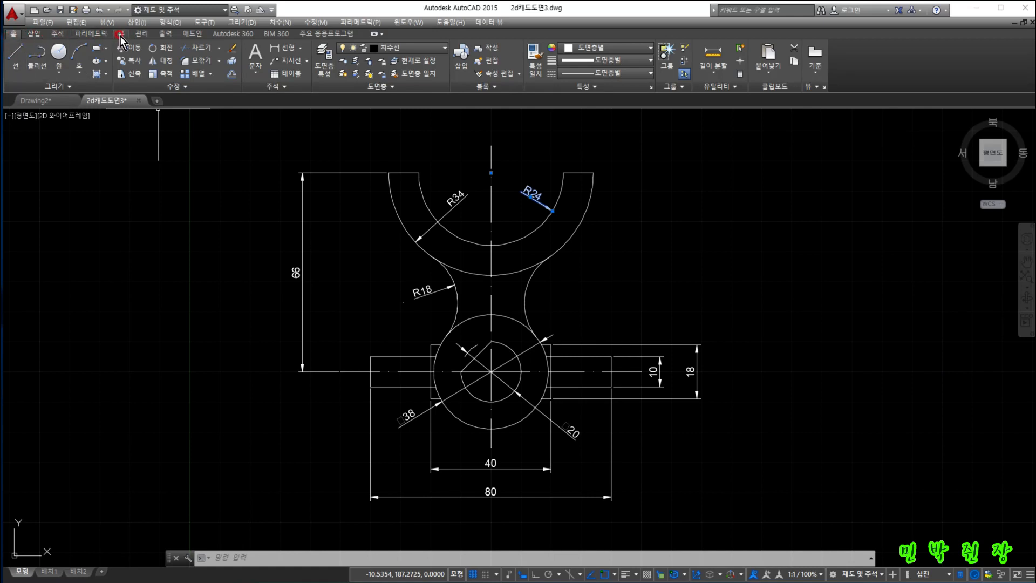
left_click(121, 33)
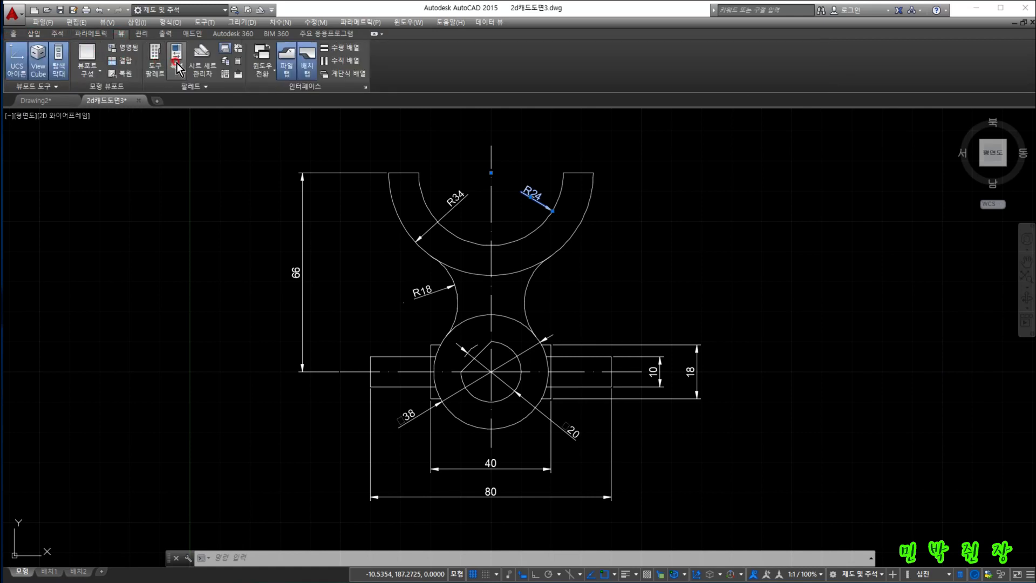
left_click(194, 87)
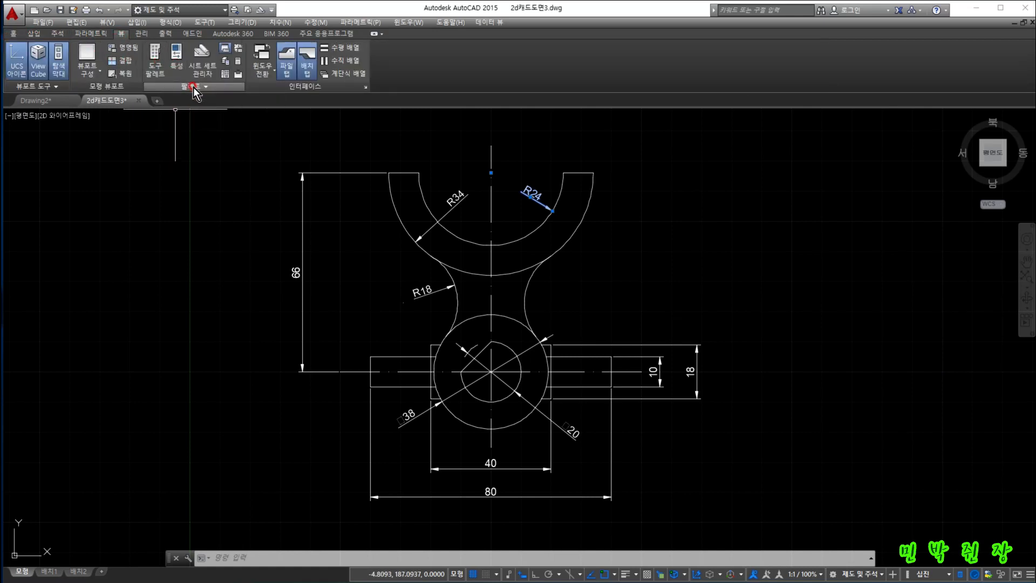
left_click(175, 52)
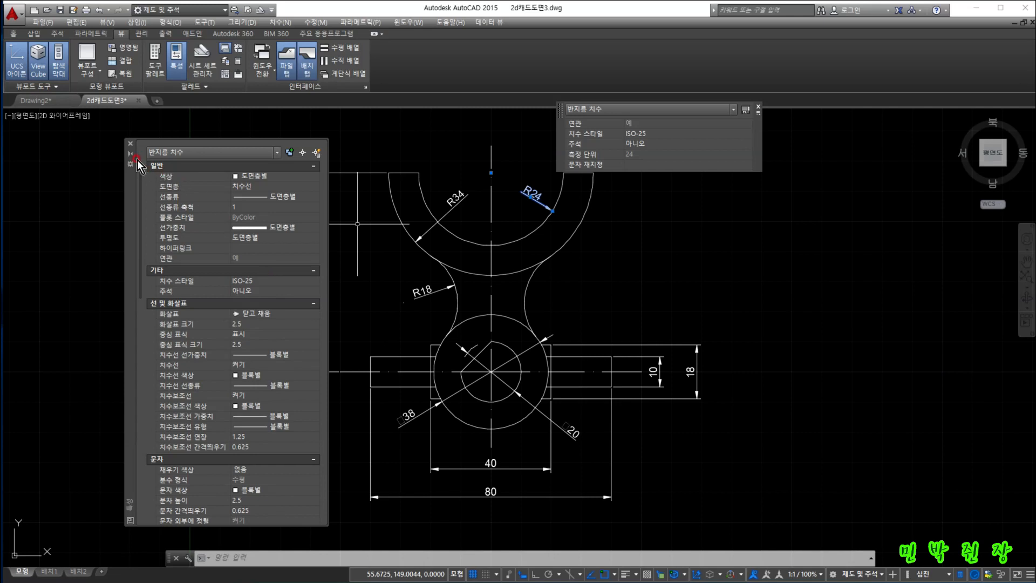
left_click(130, 144)
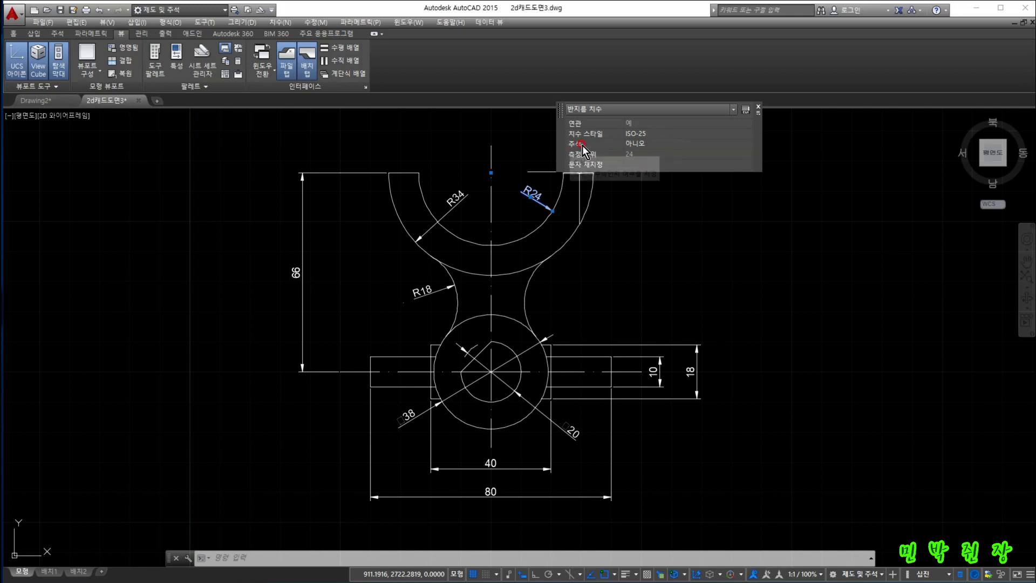
Make the selected R24 radius dimension annotative
left_click(655, 146)
left_click(655, 146)
left_click(637, 156)
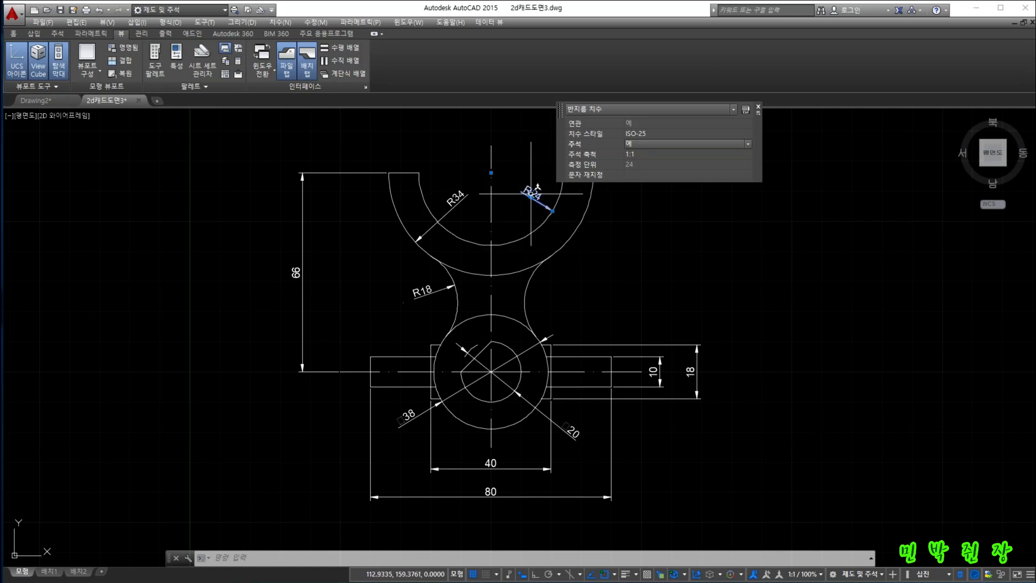
left_click(600, 151)
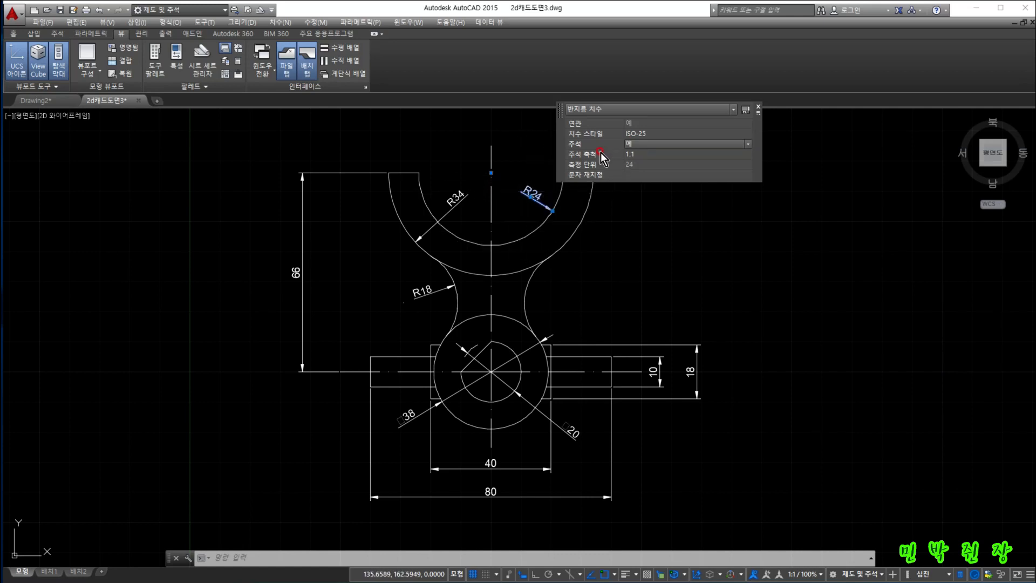
Add the 1:2 and 1:4 annotation scales to the R24 radius dimension and deselect it
left_click(666, 157)
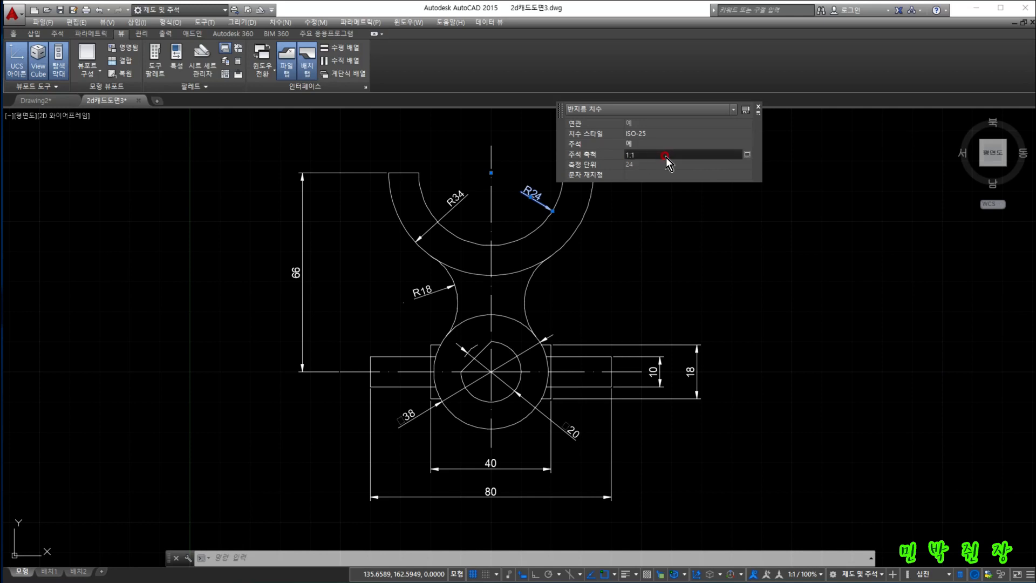
left_click(748, 156)
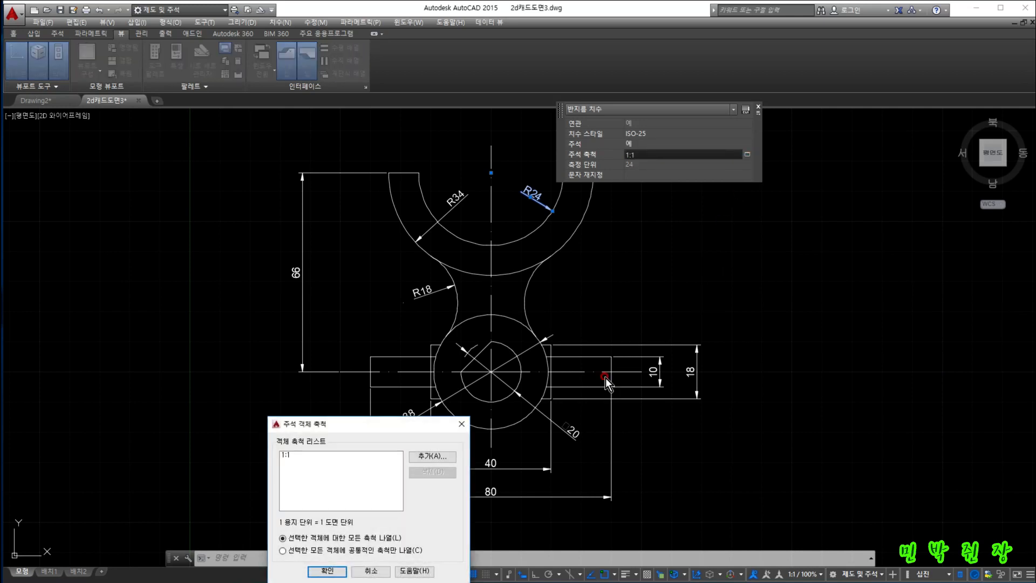
left_click(431, 457)
left_click(309, 458)
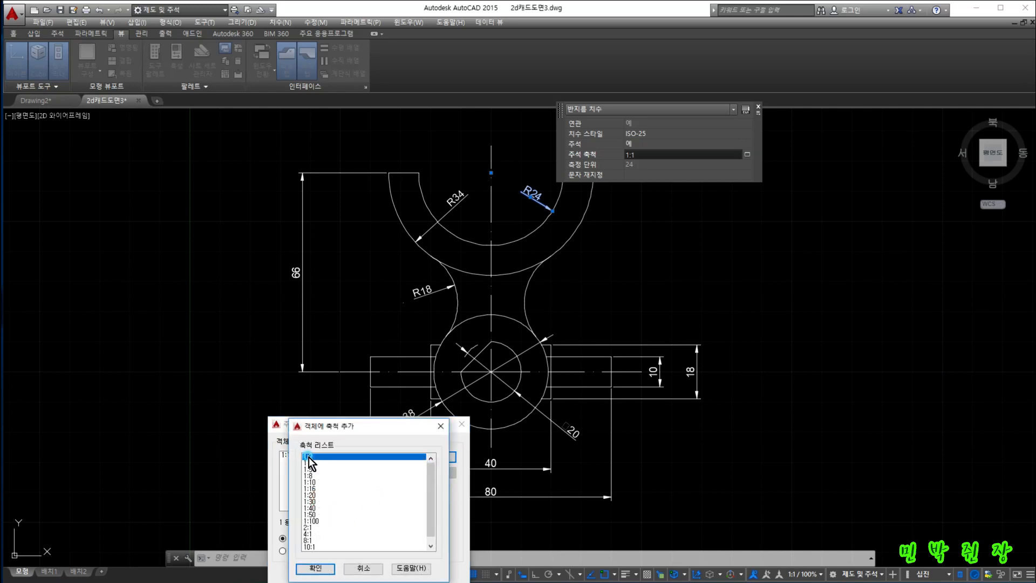
left_click(315, 569)
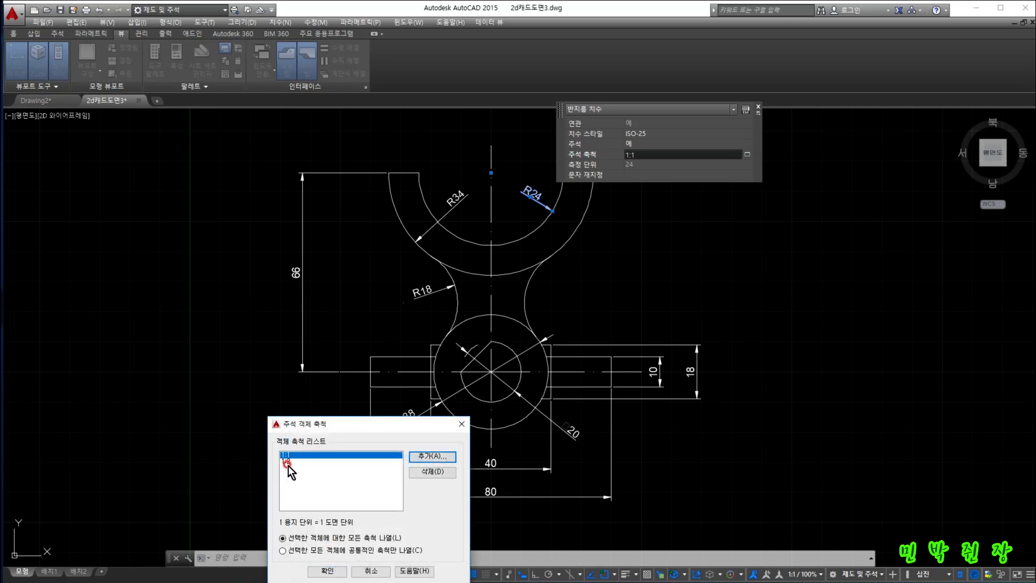
left_click(428, 455)
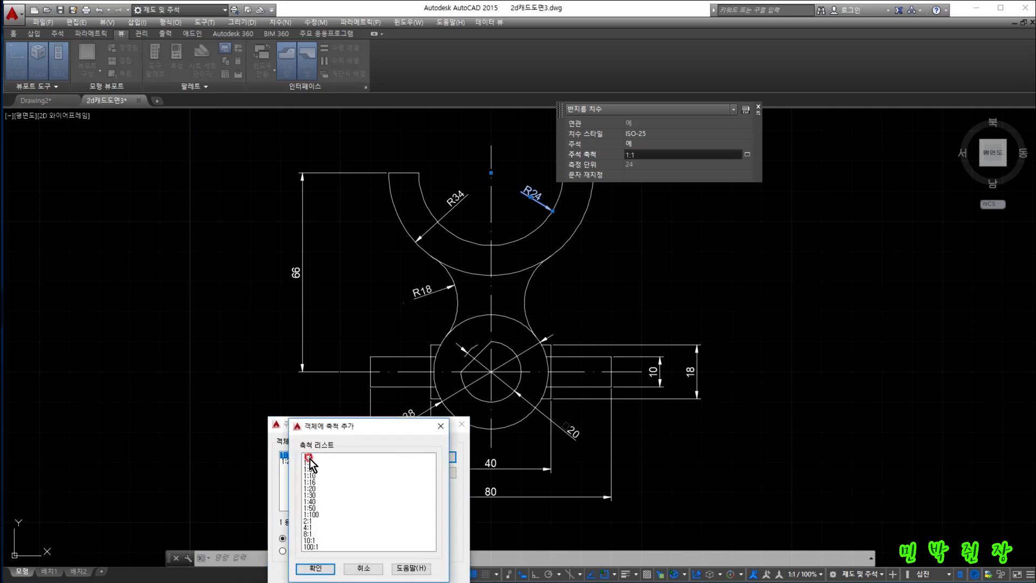
left_click(316, 569)
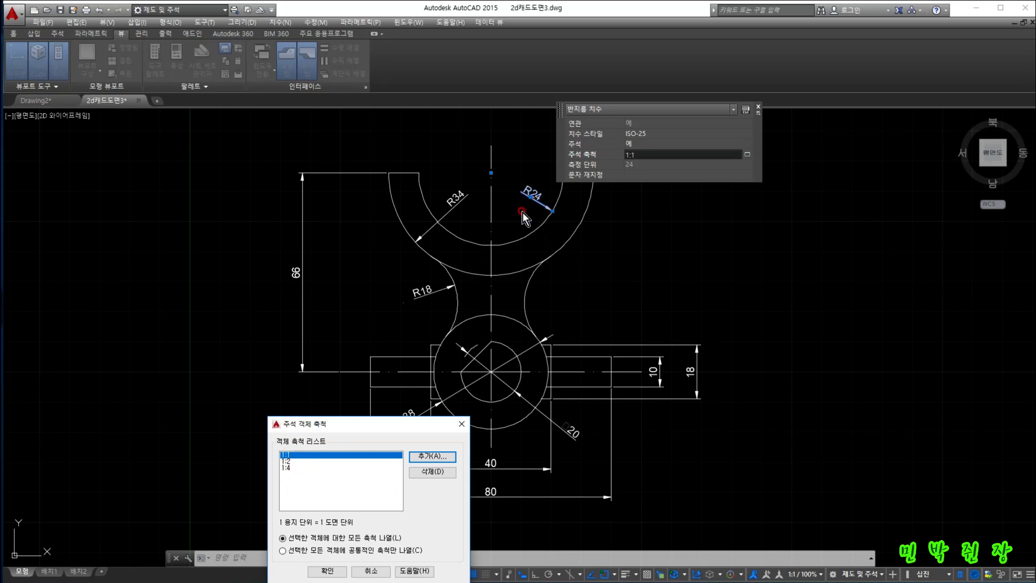
left_click(327, 570)
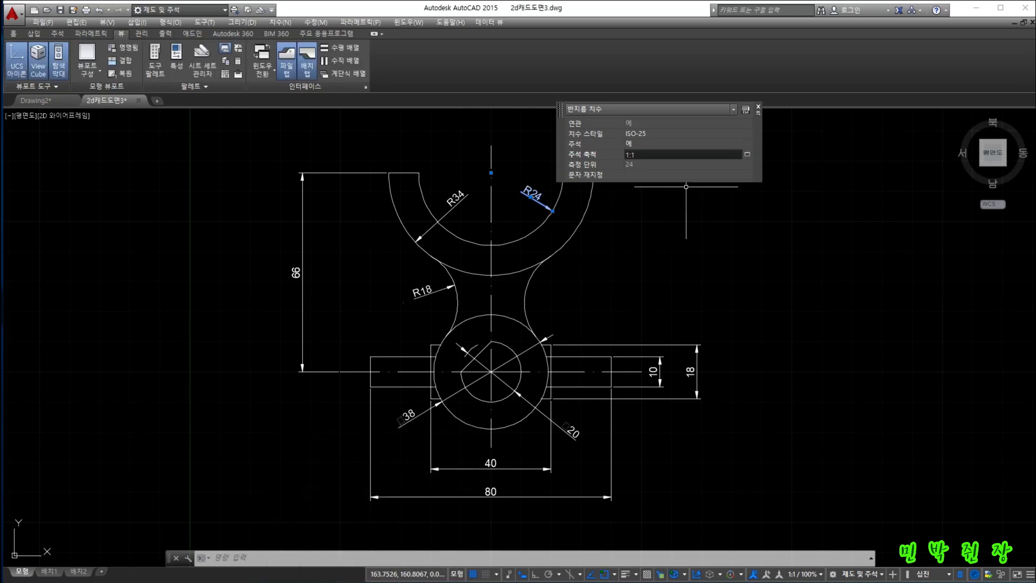
left_click(759, 108)
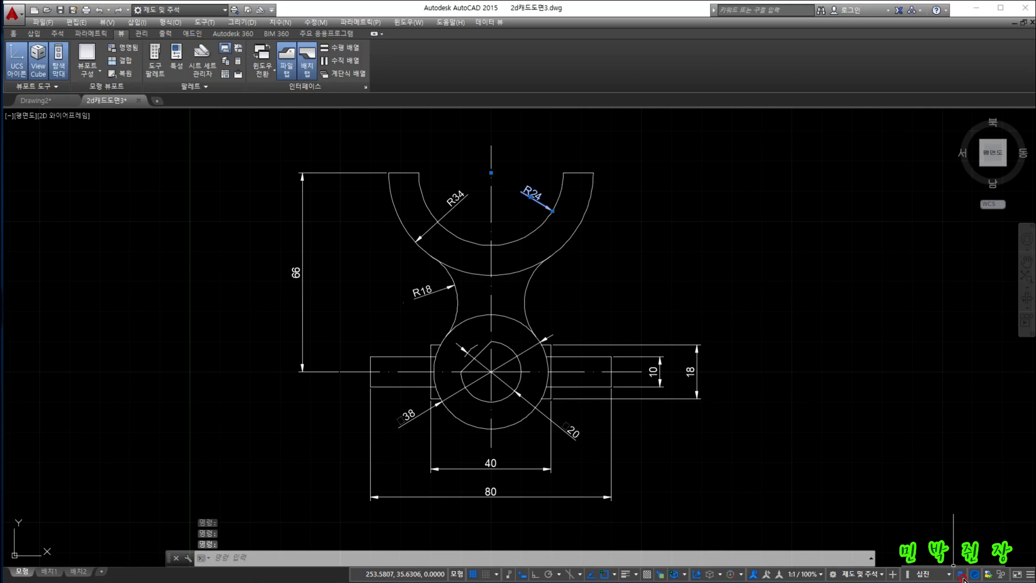
left_click(599, 241)
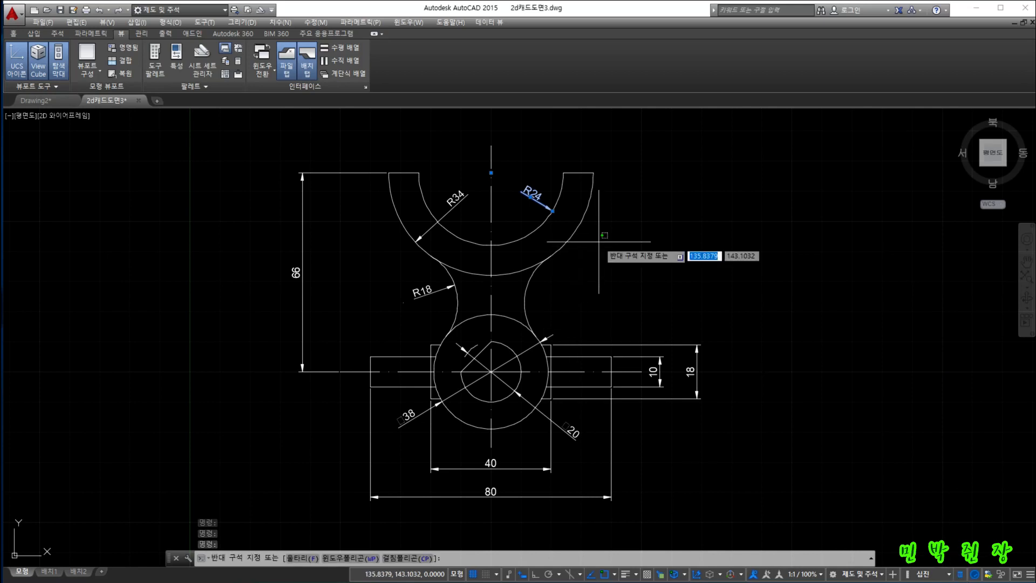
key("Escape")
key("Escape")
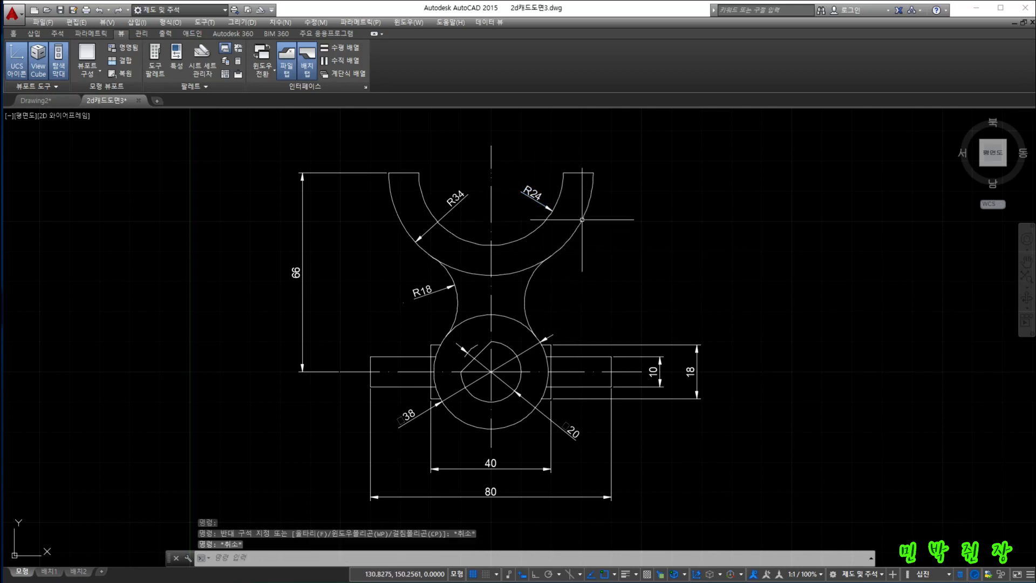
Reselect the R24 dimension and review its annotation scale list, leaving the list as is
left_click(533, 196)
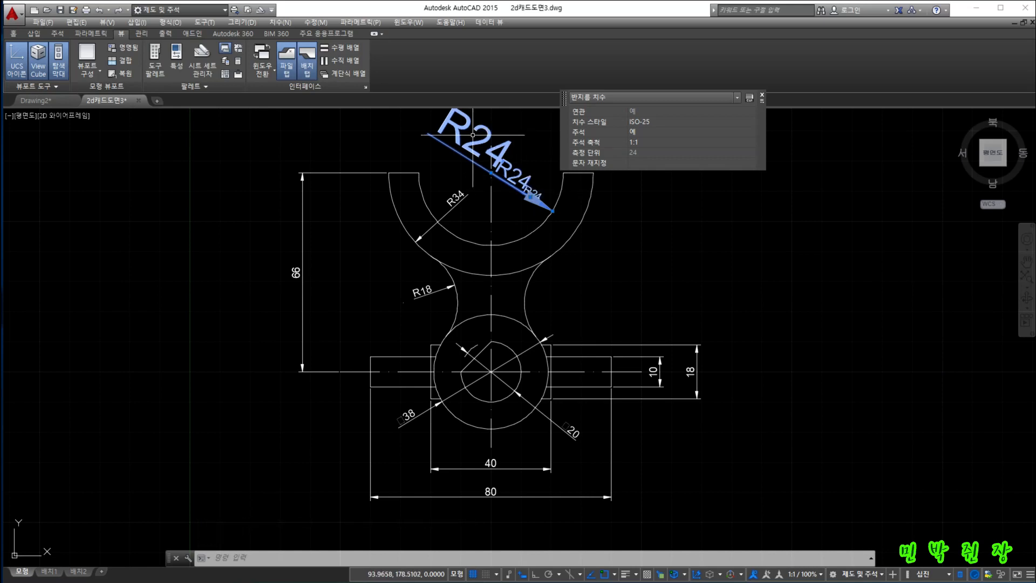
left_click(671, 141)
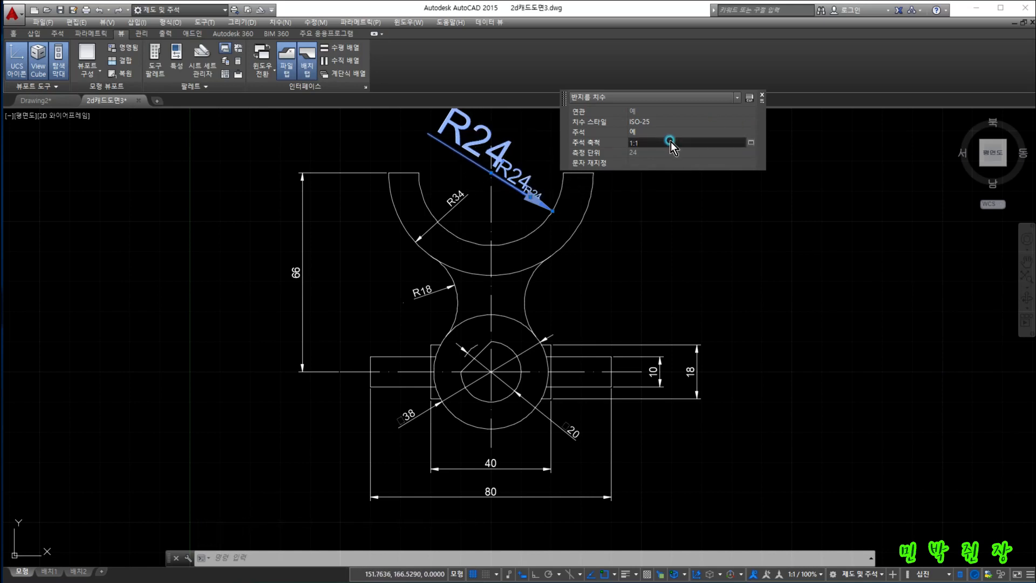
left_click(751, 143)
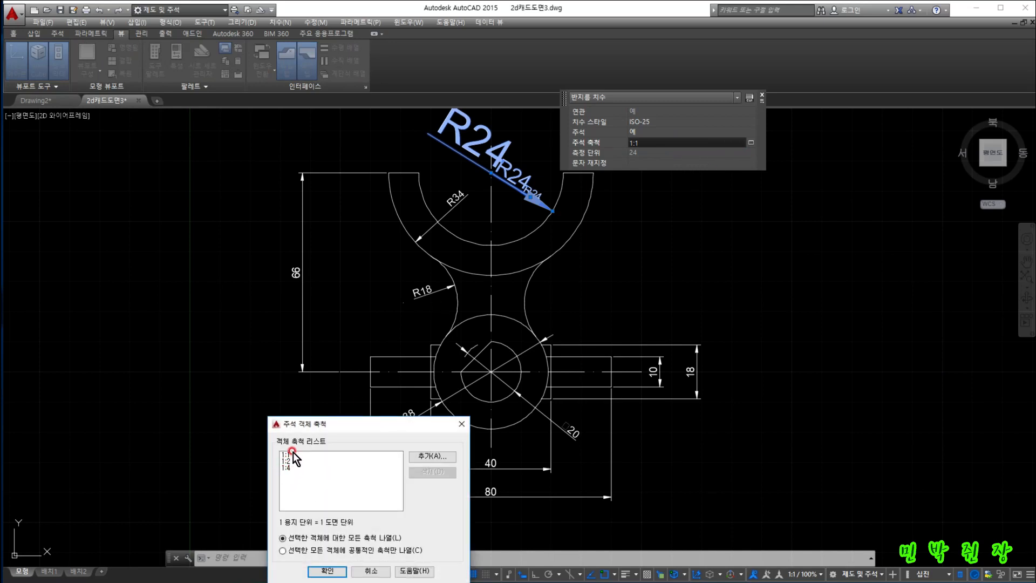
left_click(461, 426)
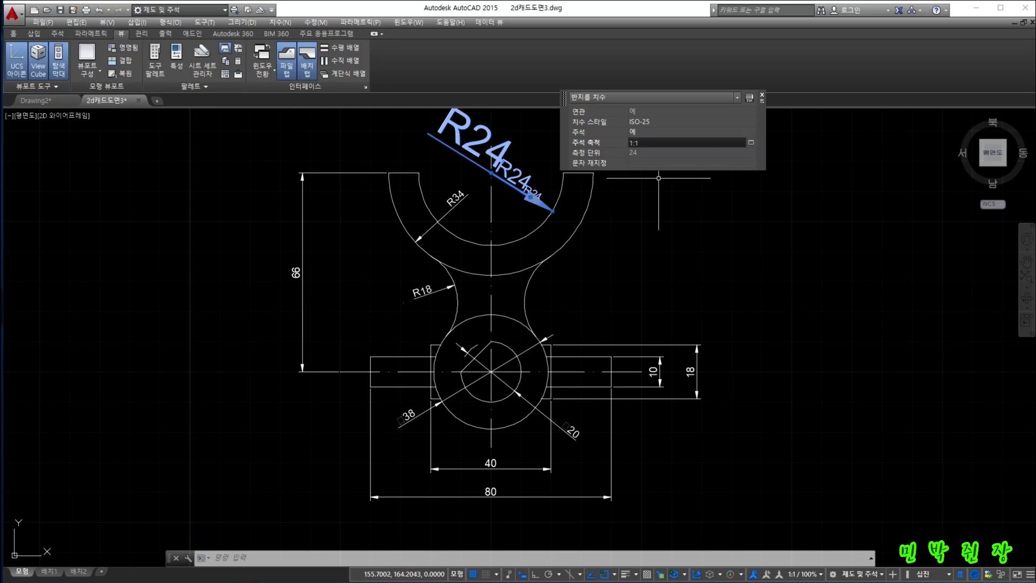
Override the R24 dimension's text with "R-24" and deselect the dimension
left_click(638, 162)
left_click(641, 163)
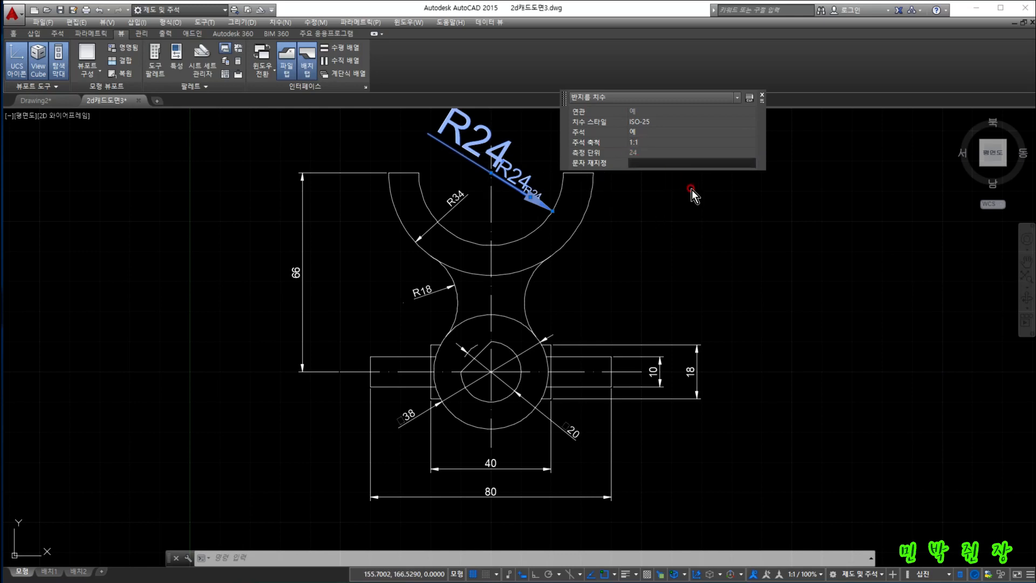
type("R-24")
key("Return")
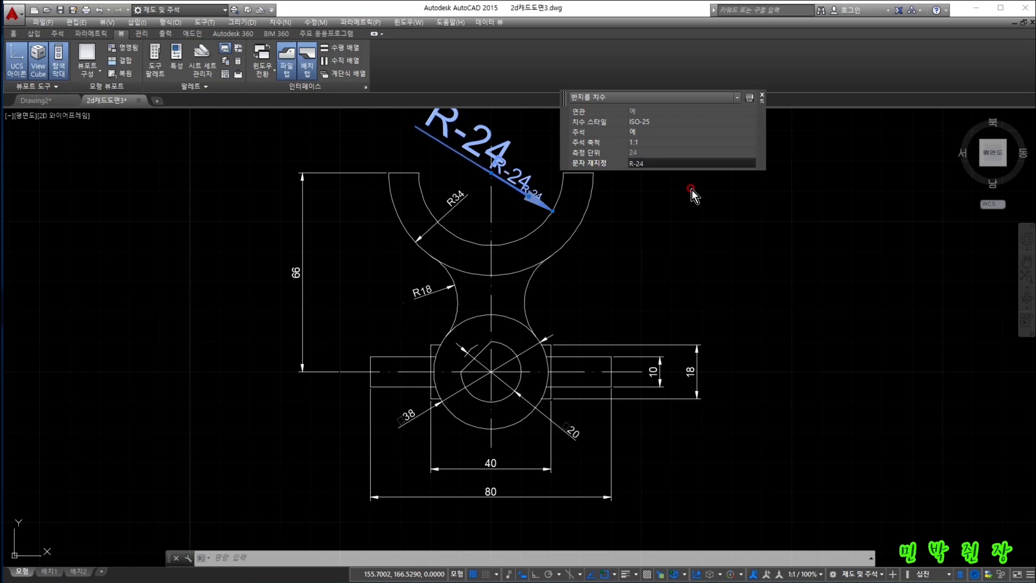
left_click(734, 92)
left_click(762, 94)
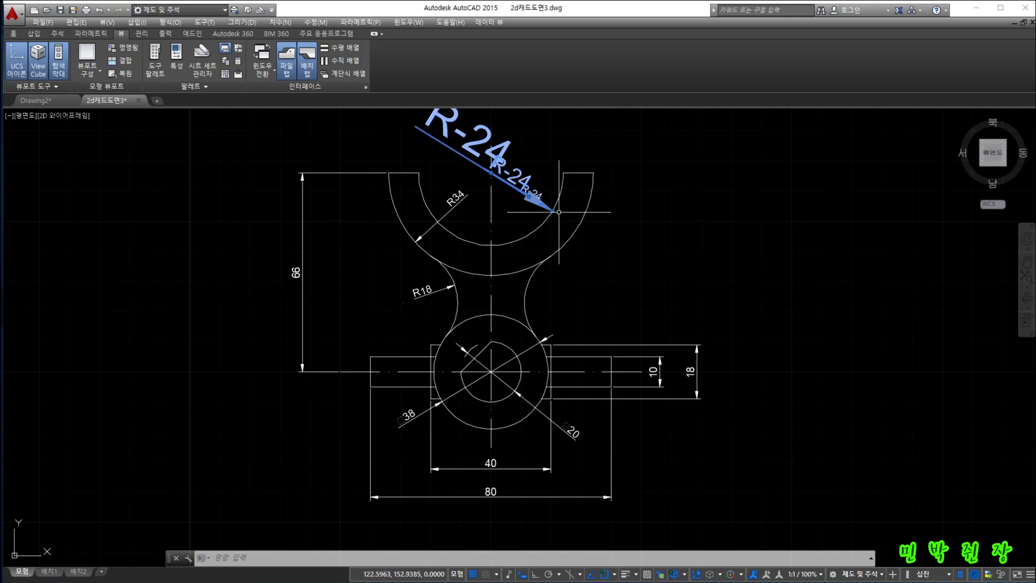
left_click(574, 226)
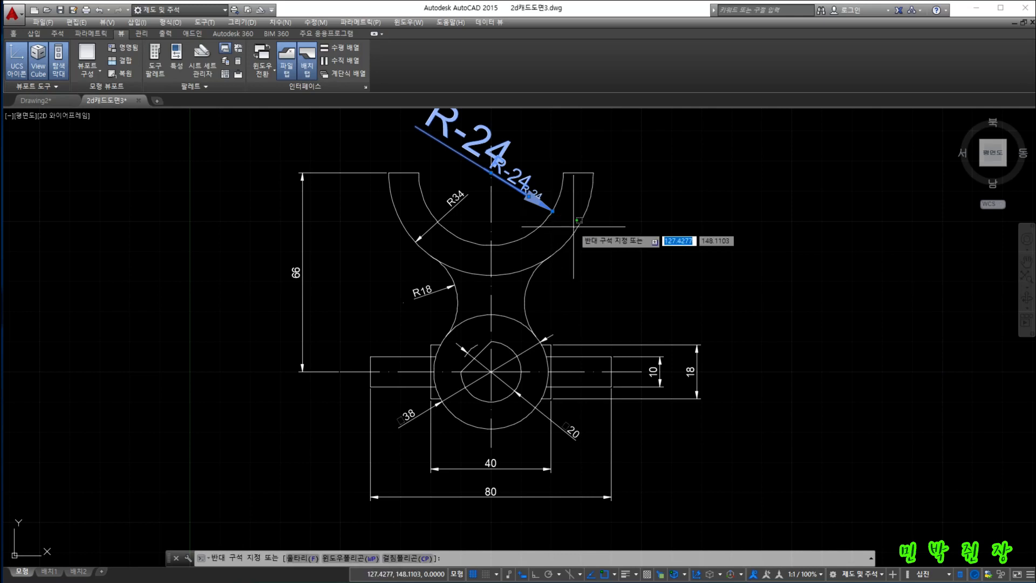
key("Escape")
key("Escape")
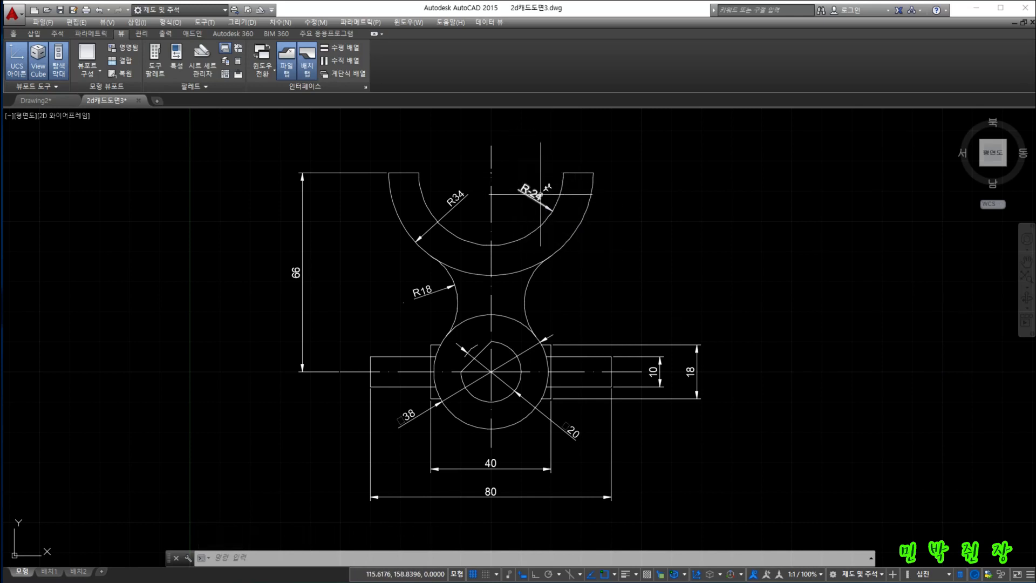
Select the R-24 radius dimension to inspect its annotative scale representations, and clear the selection
mouse_move(534, 199)
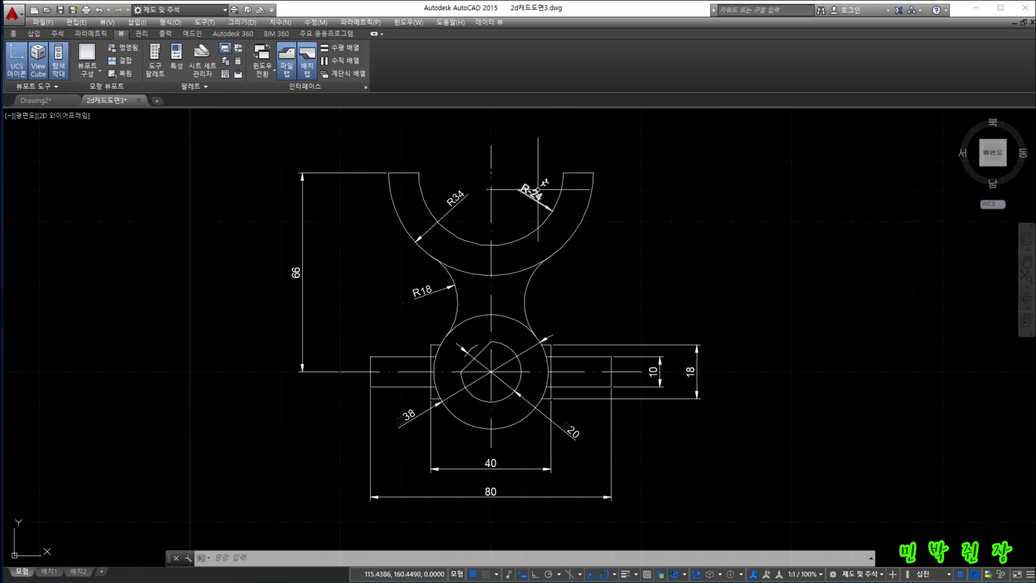
left_click(537, 190)
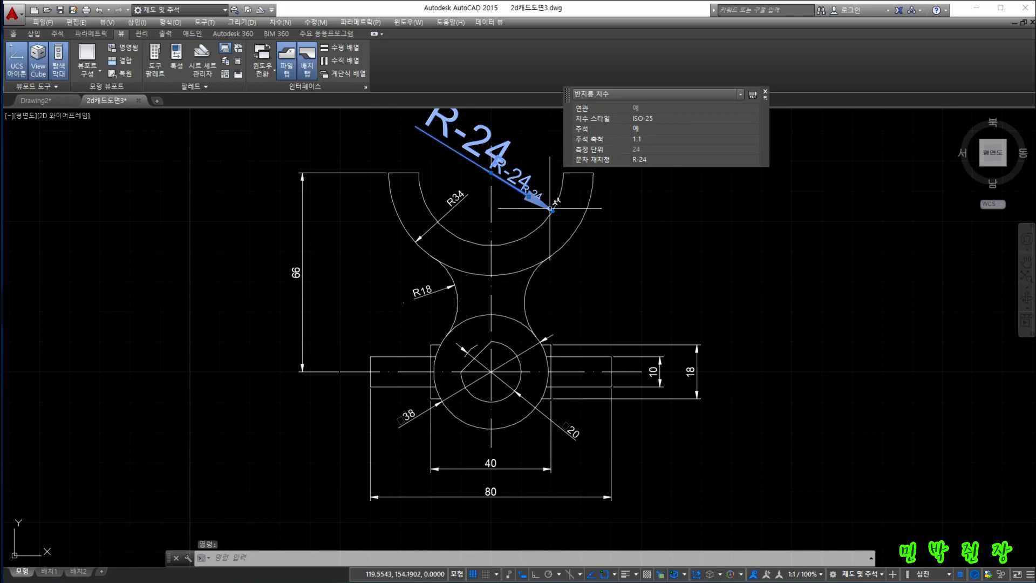
key("Escape")
key("Escape")
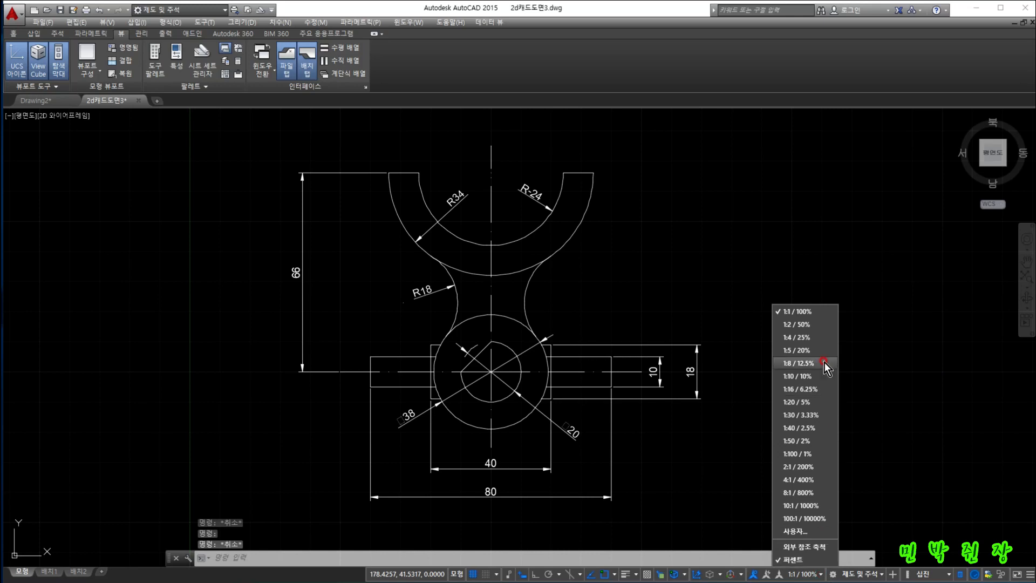
Switch the model-space annotation scale to 1:2 and on to 1:4 to compare the dimension sizes
left_click(798, 326)
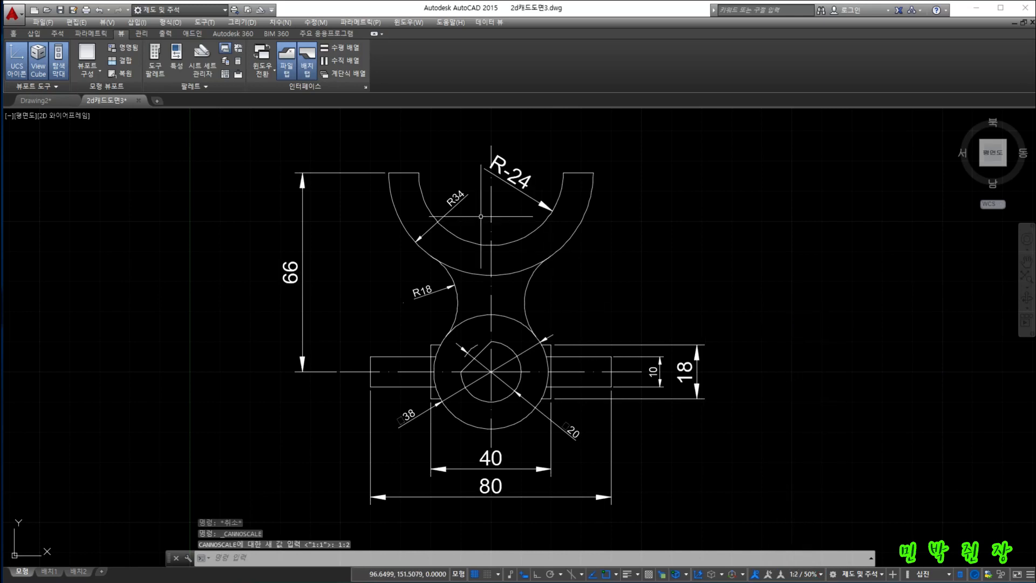
left_click(821, 576)
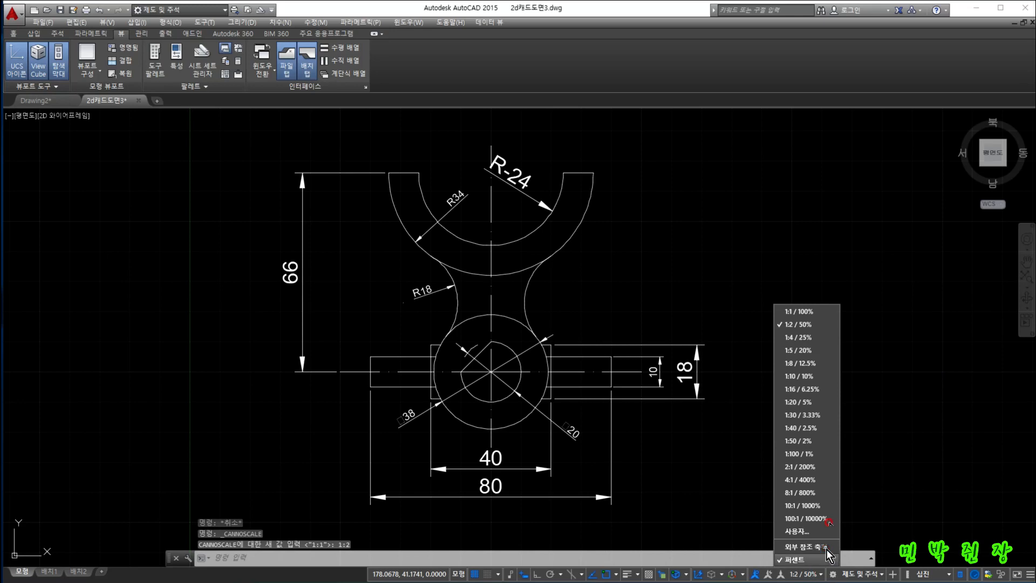
left_click(798, 337)
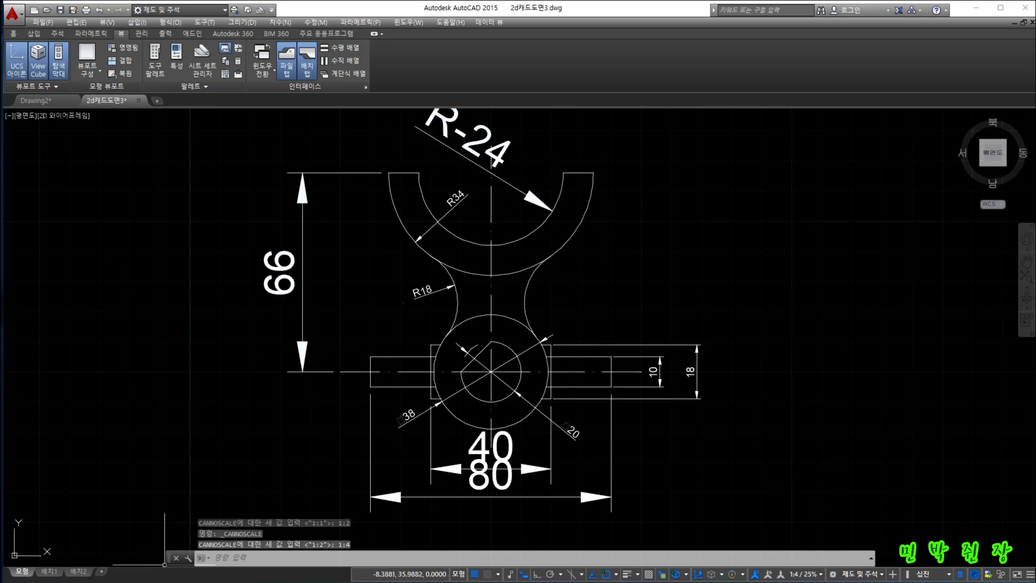
Open layout 배치1, bring the whole part into the larger viewport and set that viewport's scale to 1:2
left_click(48, 572)
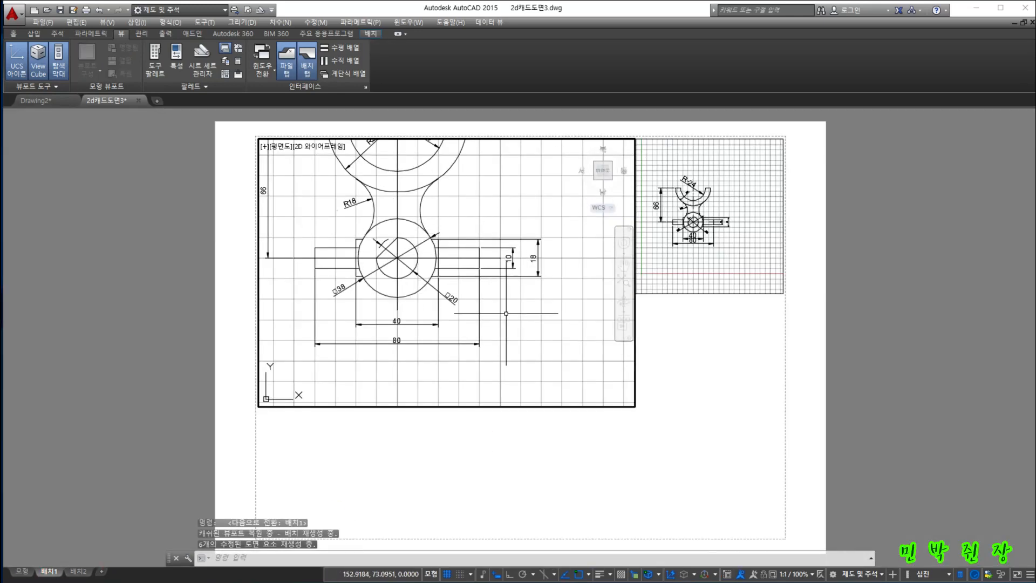
middle_click_drag(522, 338, 561, 397)
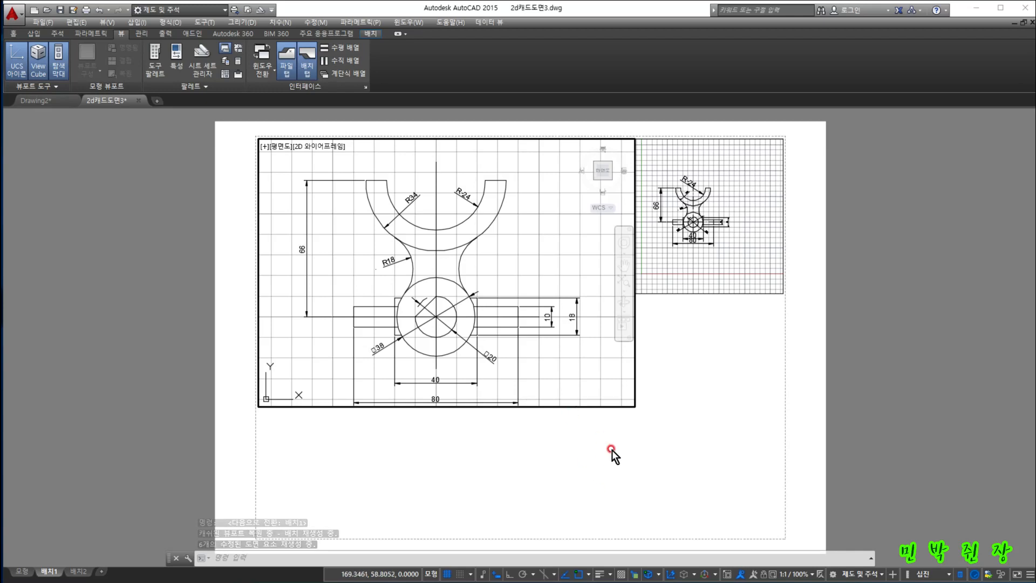
left_click(811, 575)
left_click(790, 325)
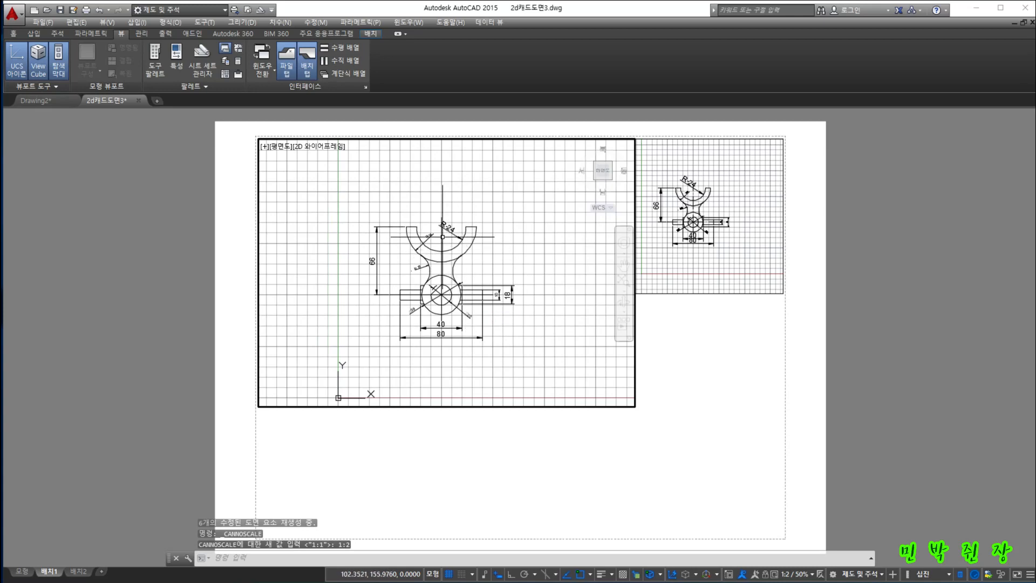
Return to model space, set the annotation scale to 1:1 and turn annotation visibility off
left_click(23, 571)
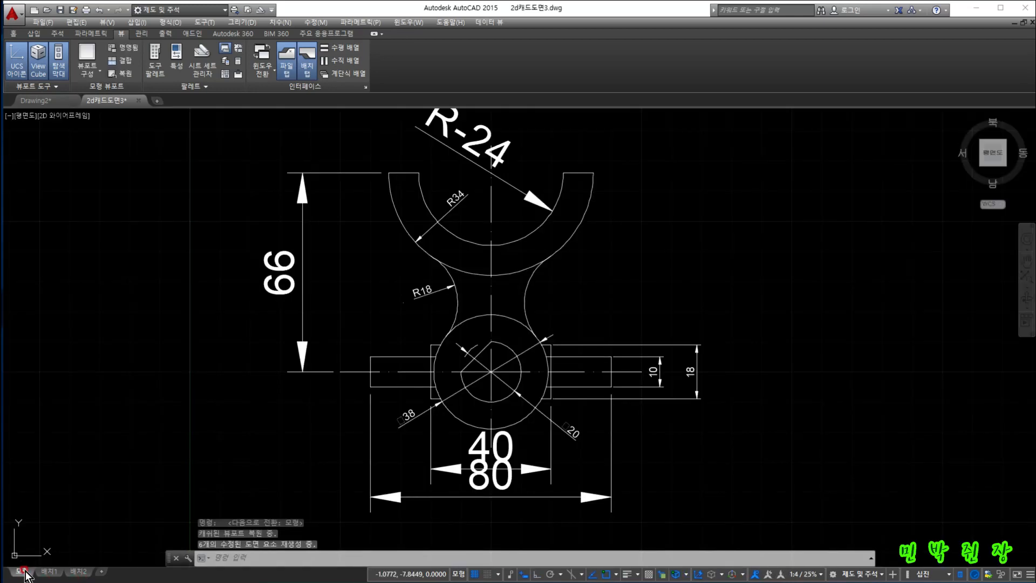
left_click(821, 576)
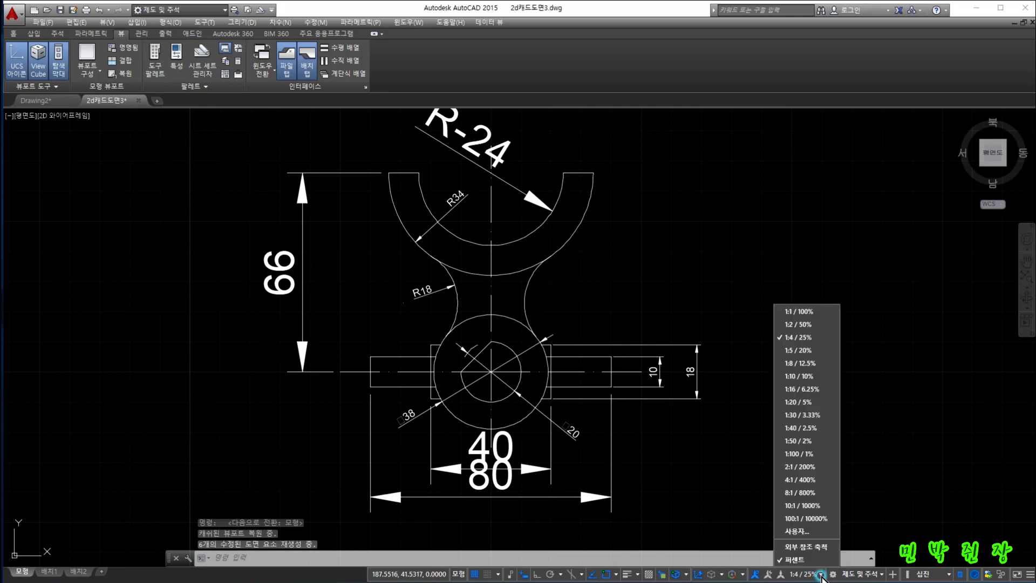
left_click(794, 315)
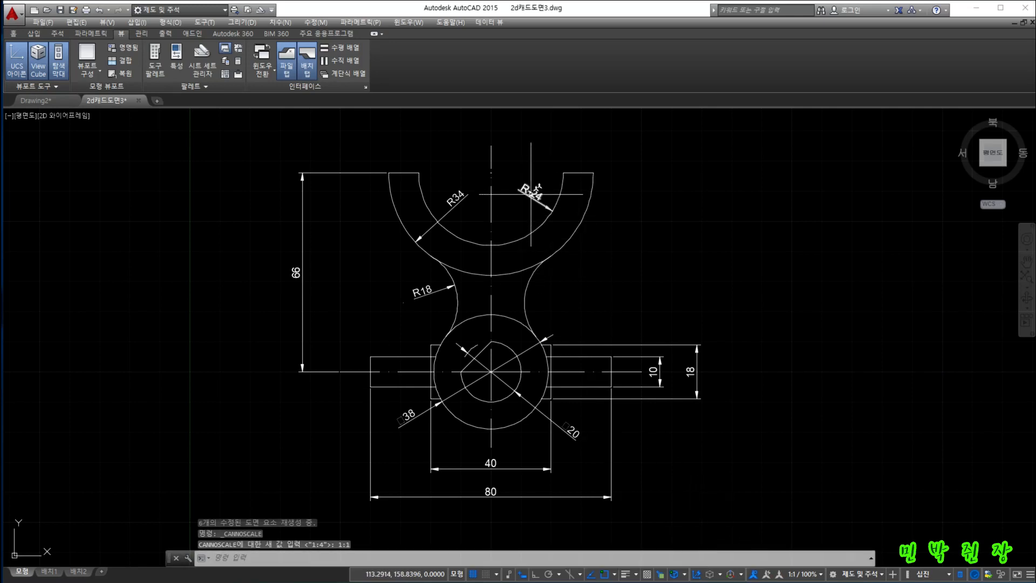
mouse_move(531, 193)
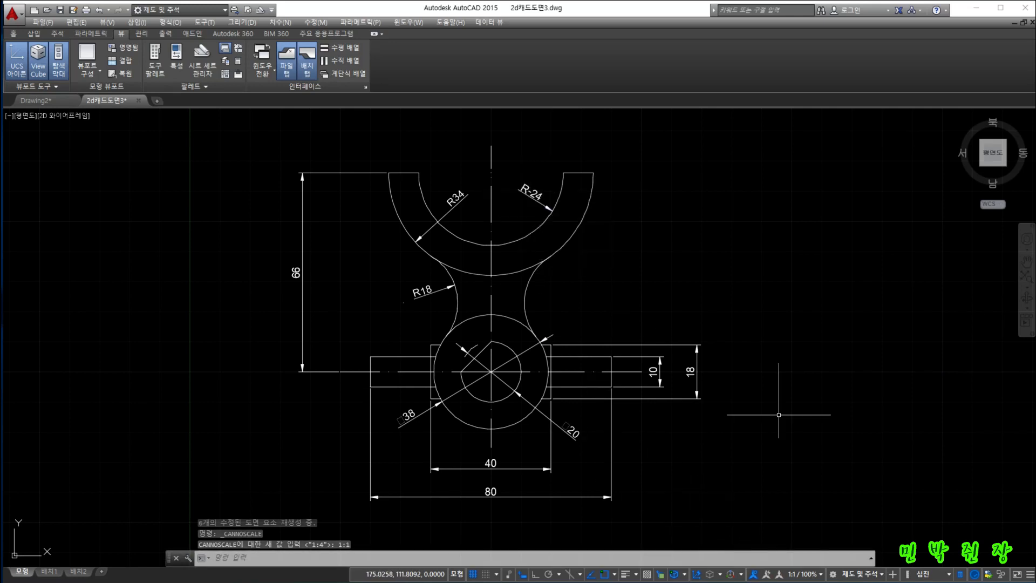
left_click(752, 575)
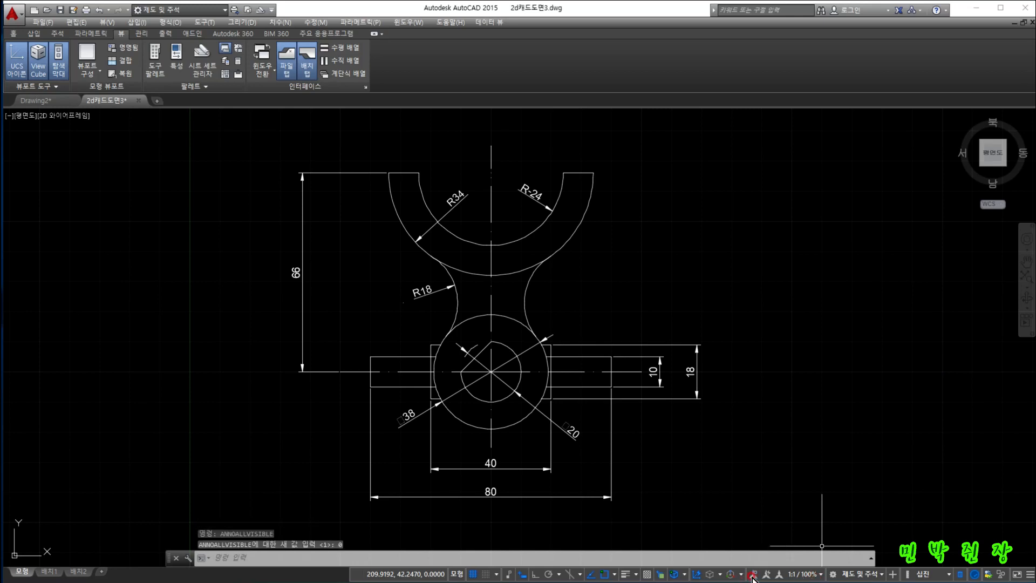
Switch the annotation scale to 1:5, to 1:2 and back to 1:1 to compare which dimensions are displayed
left_click(818, 576)
left_click(797, 350)
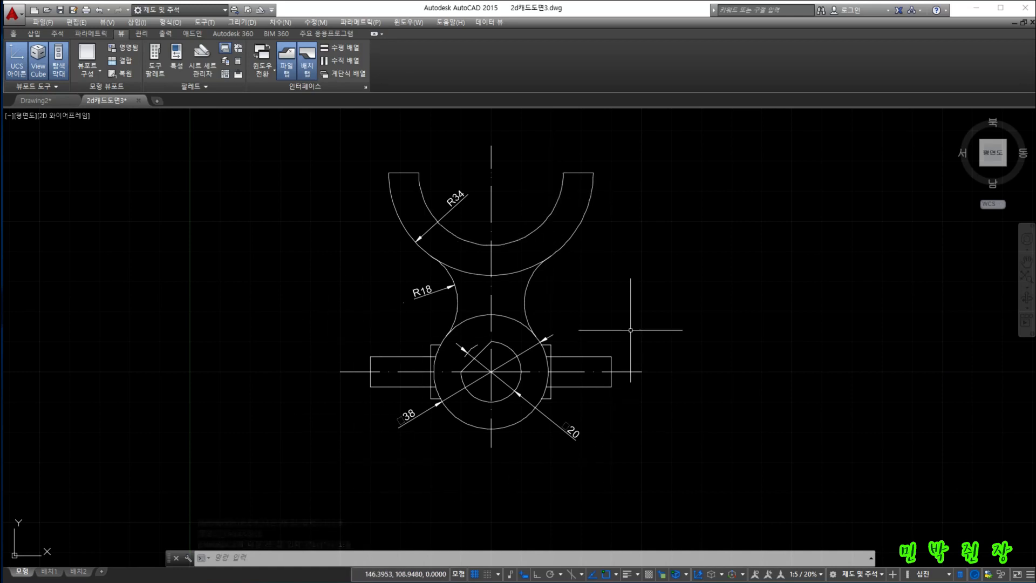
left_click(814, 574)
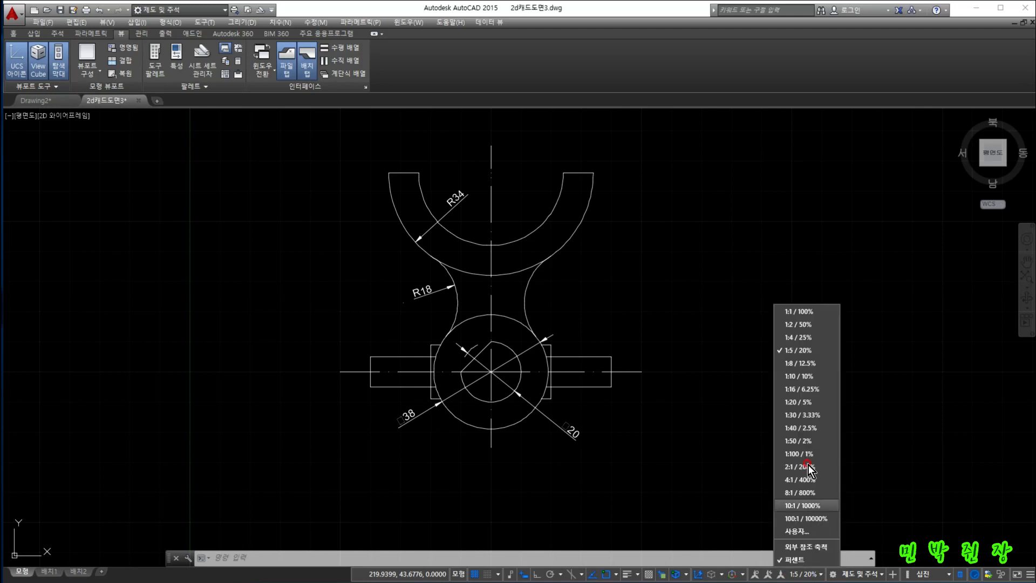
left_click(803, 324)
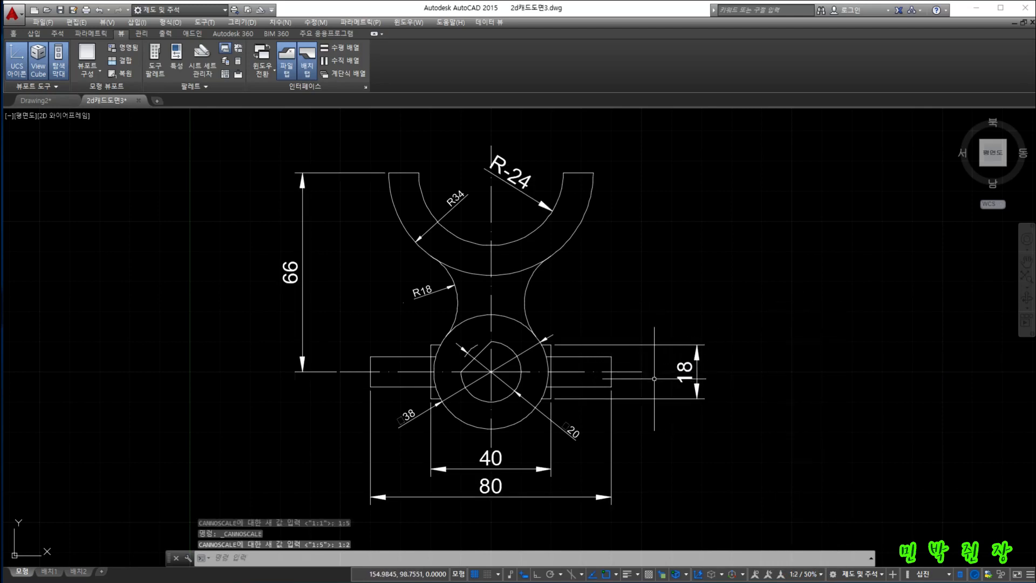
left_click(826, 575)
left_click(793, 313)
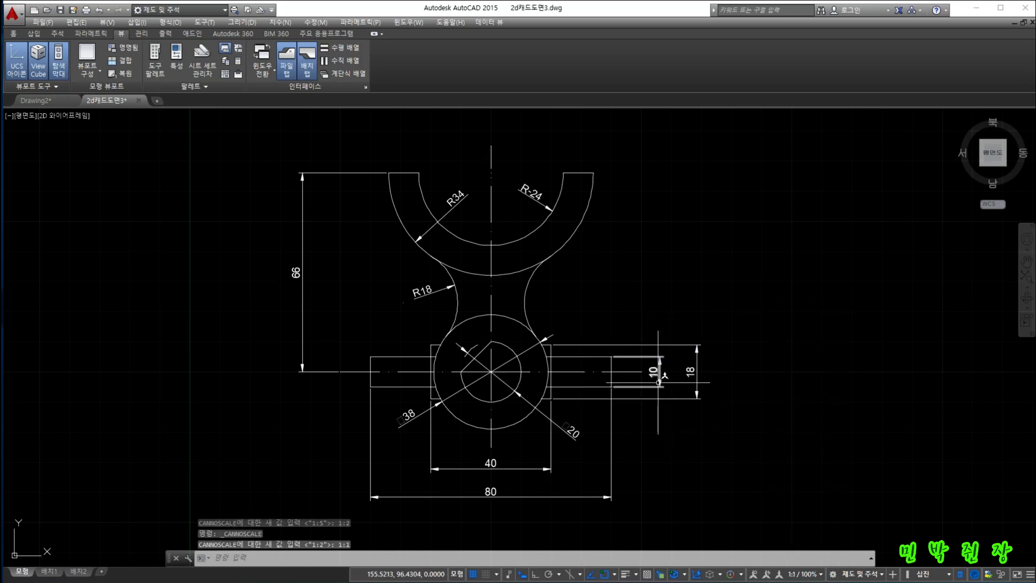
Set the annotation scale to 1:2 and turn annotation visibility on for all scales
left_click(803, 576)
left_click(801, 325)
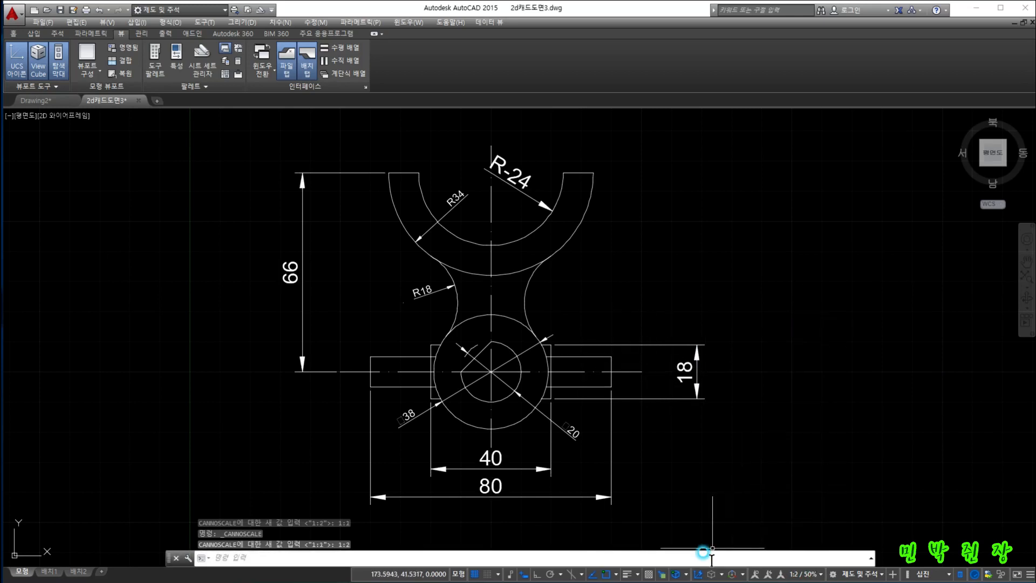
left_click(756, 575)
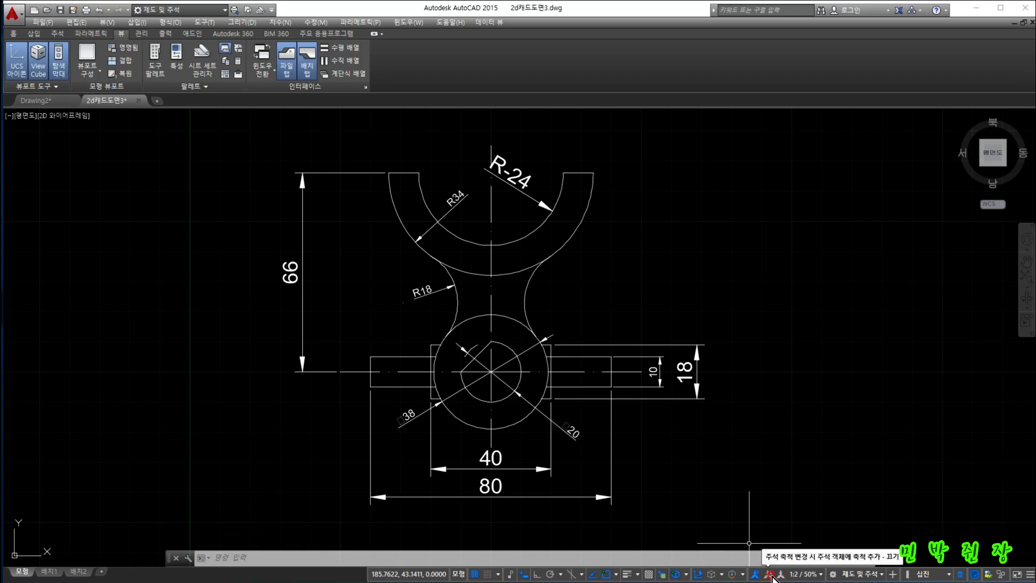
With automatic adding of scales to annotative objects switched on, set the annotation scale to 1:5, and switch automatic adding off
left_click(820, 575)
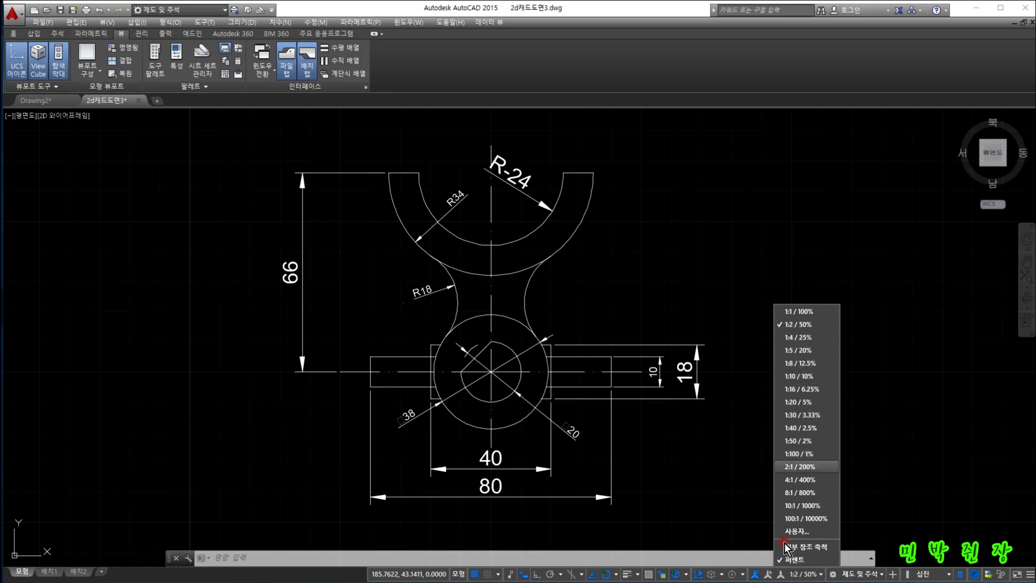
left_click(767, 574)
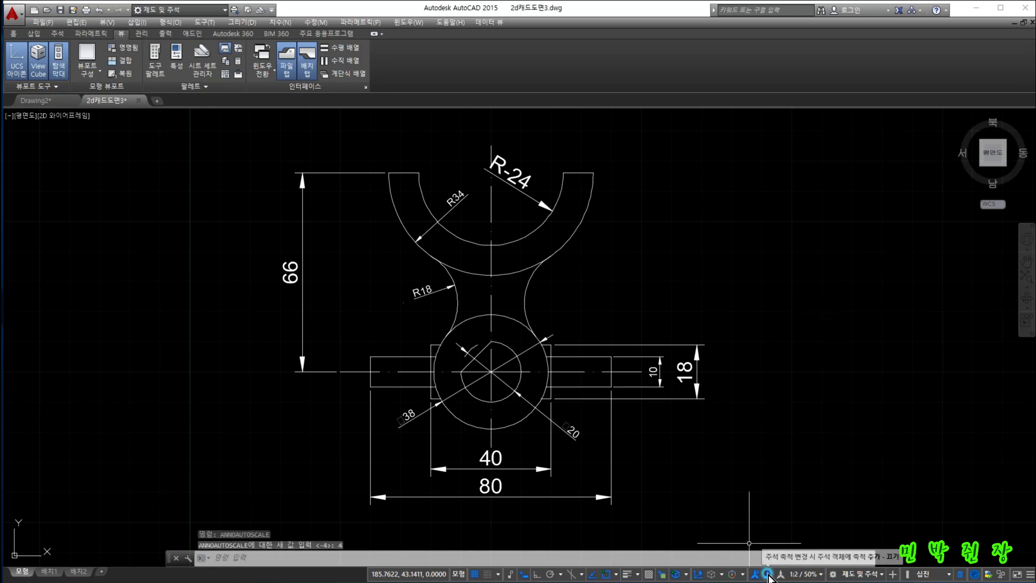
left_click(820, 574)
left_click(797, 350)
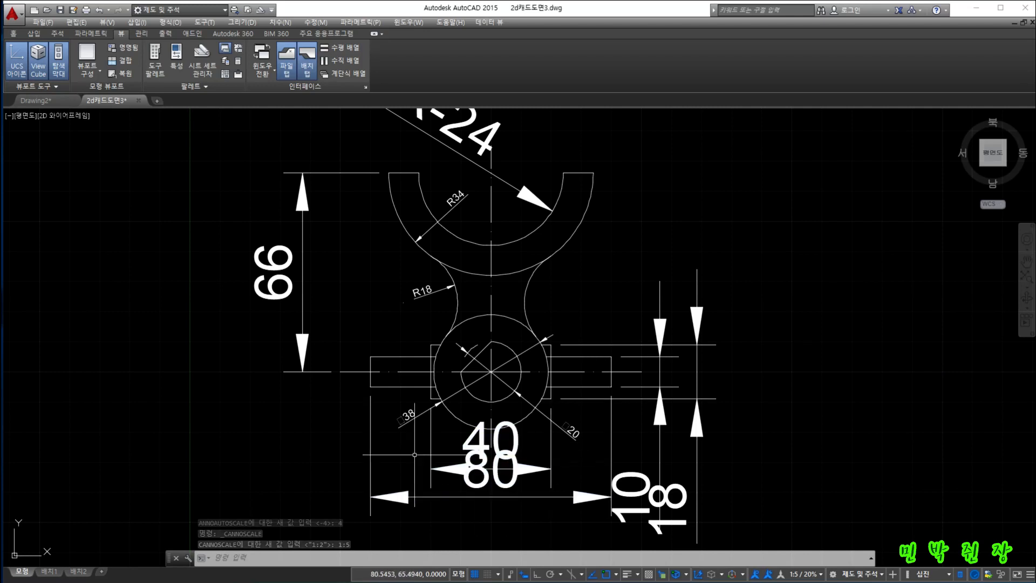
left_click(769, 575)
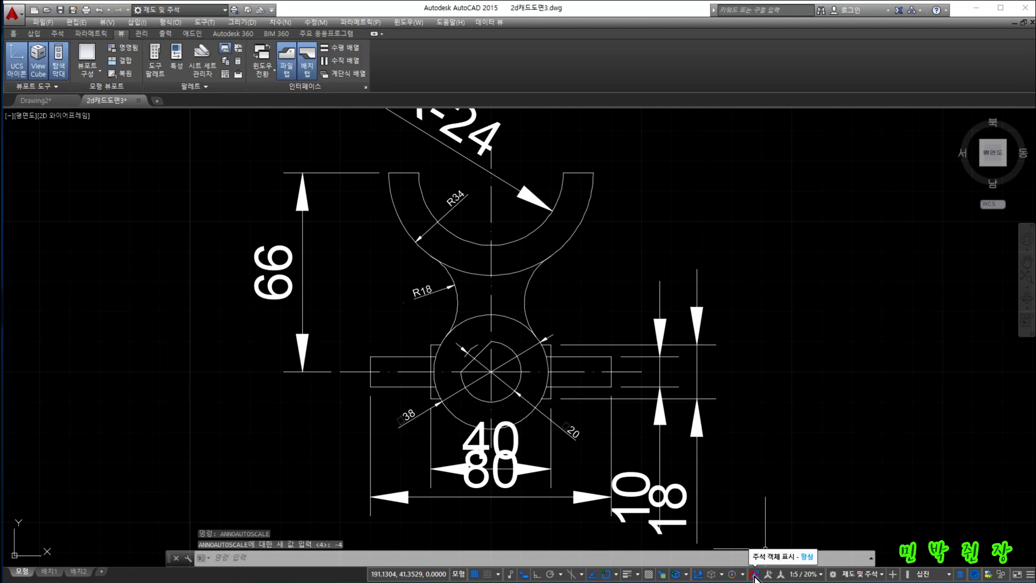
Turn annotation visibility off and switch the annotation scale to 1:1, 1:2 and 1:5 to compare the dimensions
left_click(755, 574)
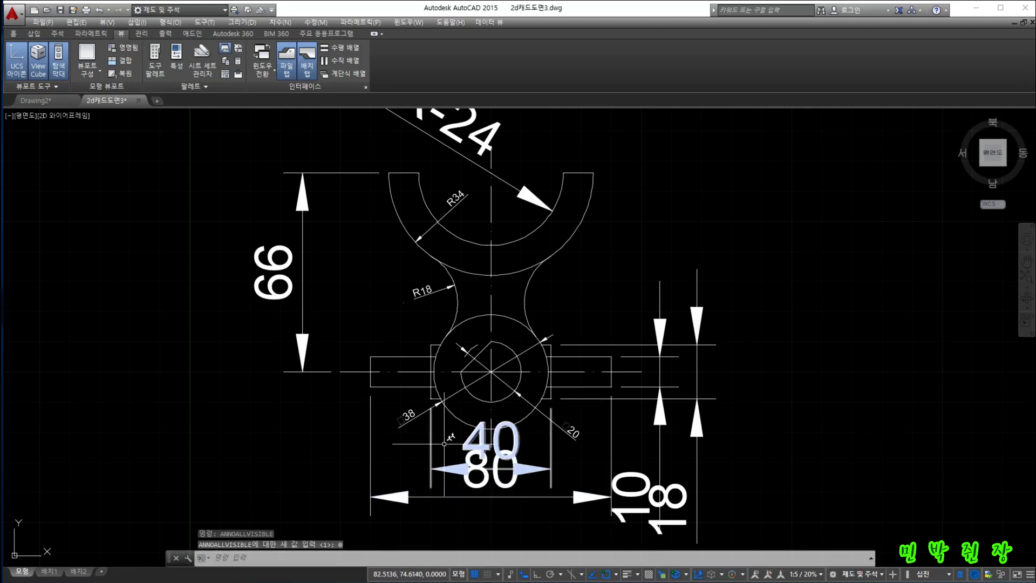
left_click(819, 575)
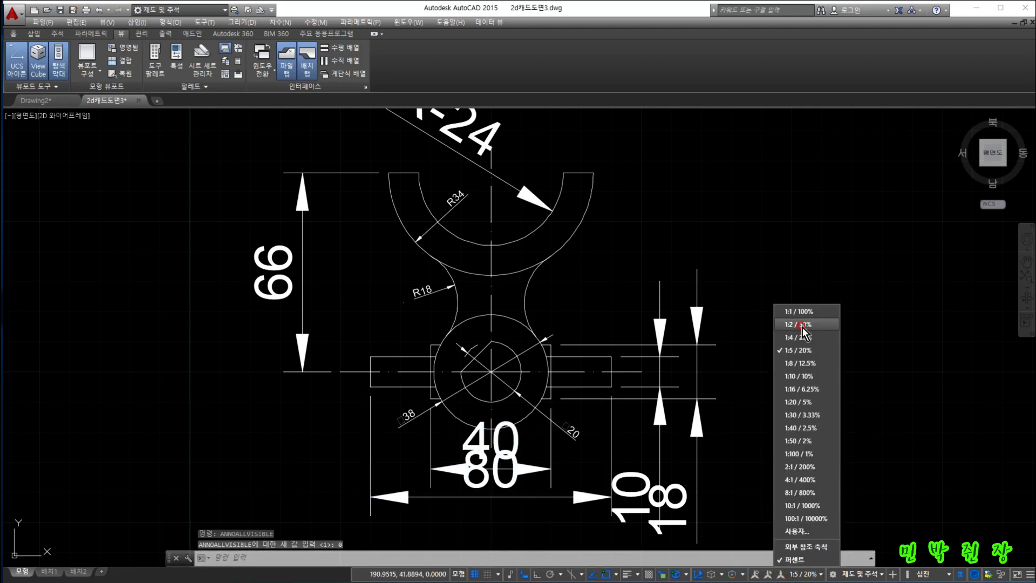
left_click(796, 314)
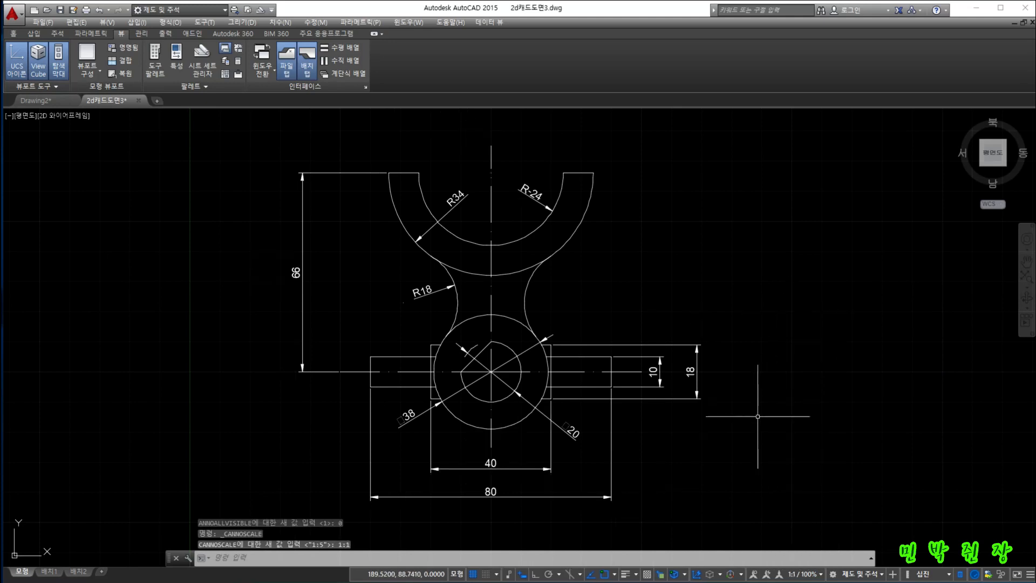
left_click(820, 575)
left_click(788, 326)
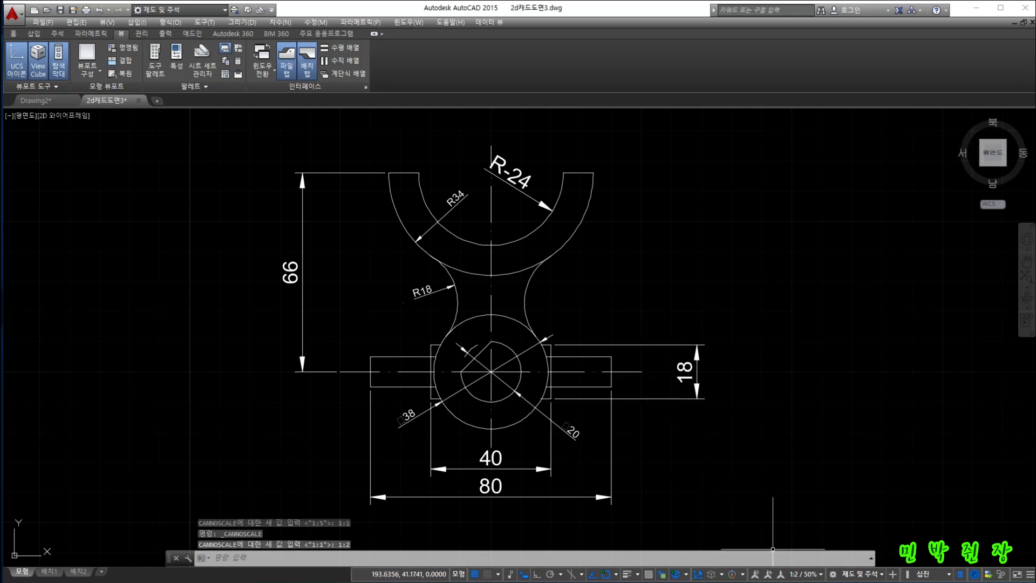
left_click(821, 577)
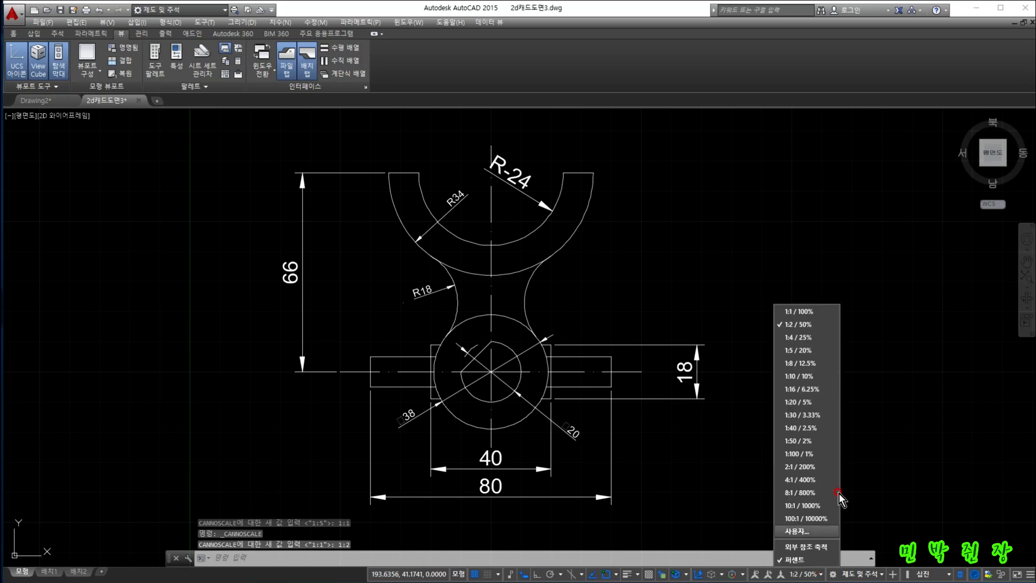
left_click(796, 355)
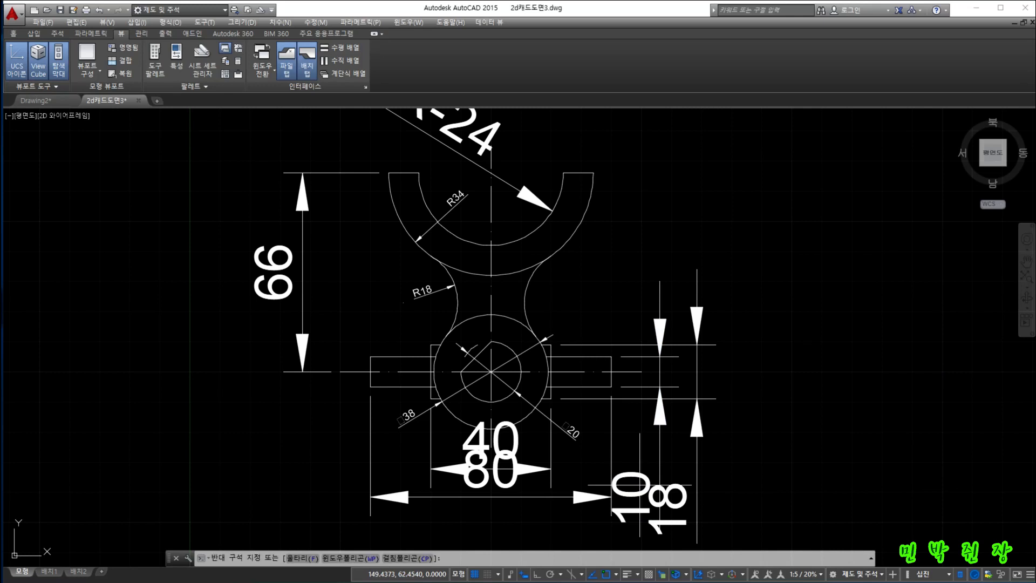
Select the vertical 10 dimension, inspect its annotation object scale list, and close the list and its quick properties without changes
left_click(641, 485)
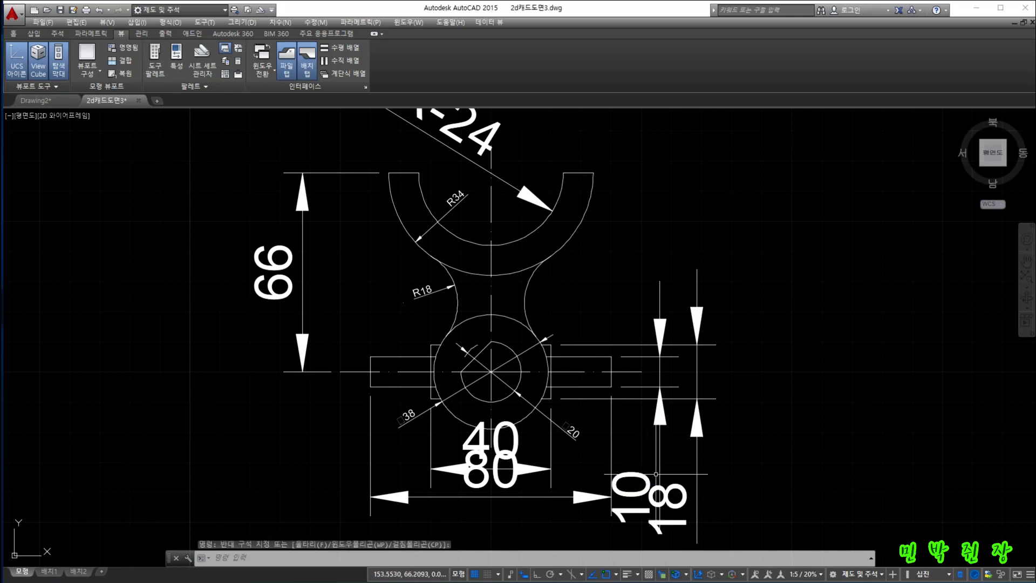
left_click(661, 472)
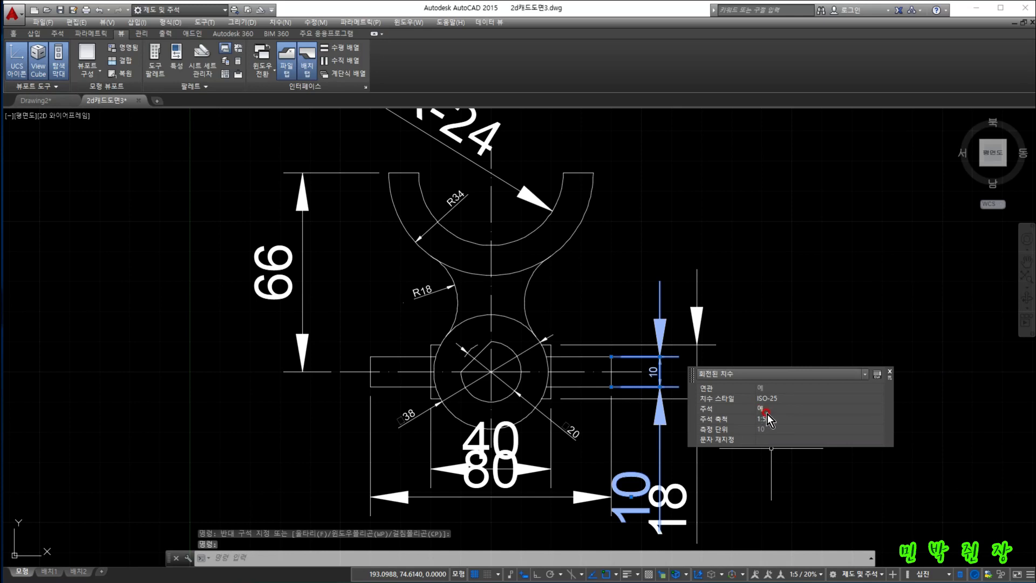
left_click(781, 420)
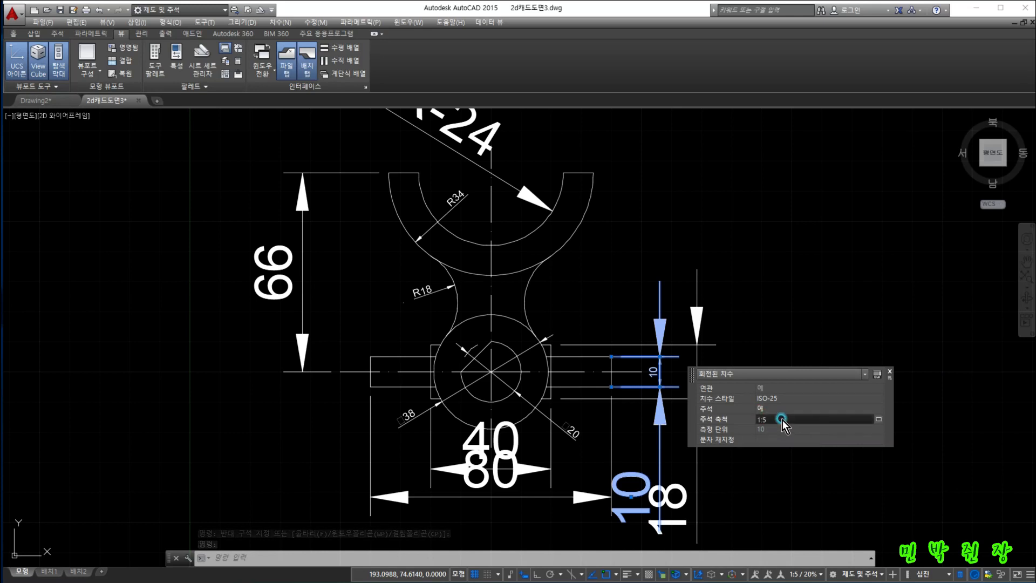
left_click(880, 420)
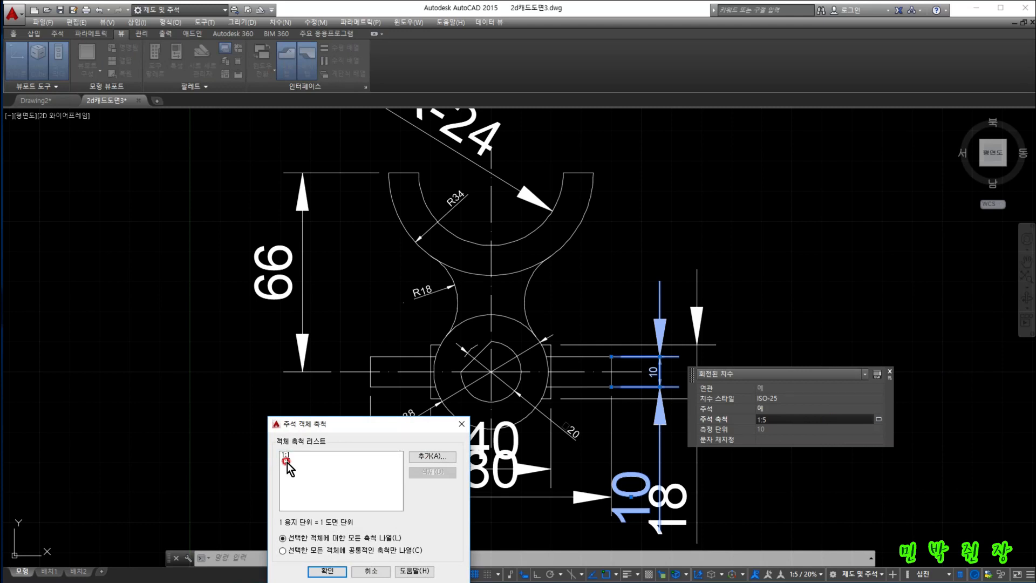
left_click(461, 425)
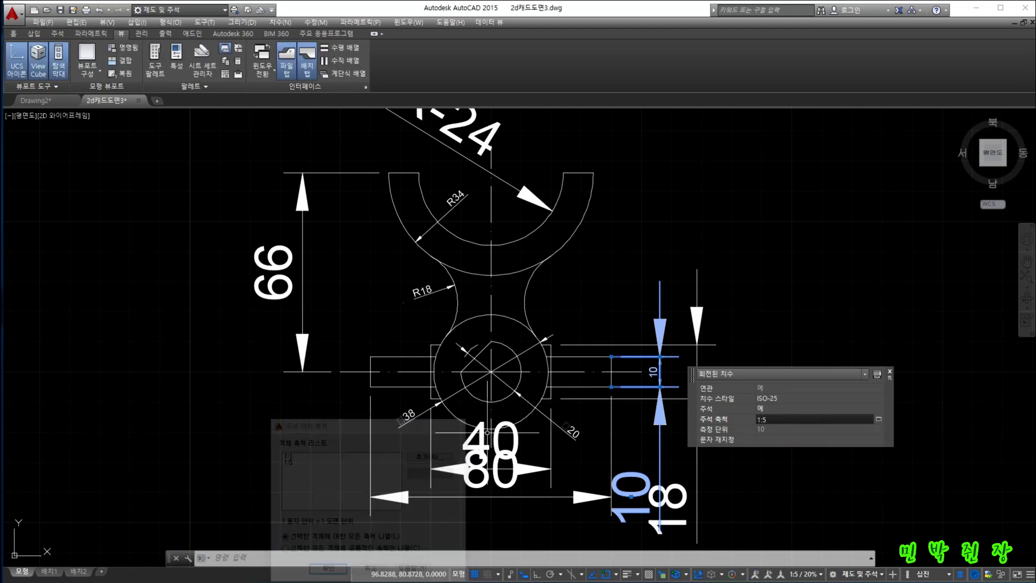
left_click(890, 371)
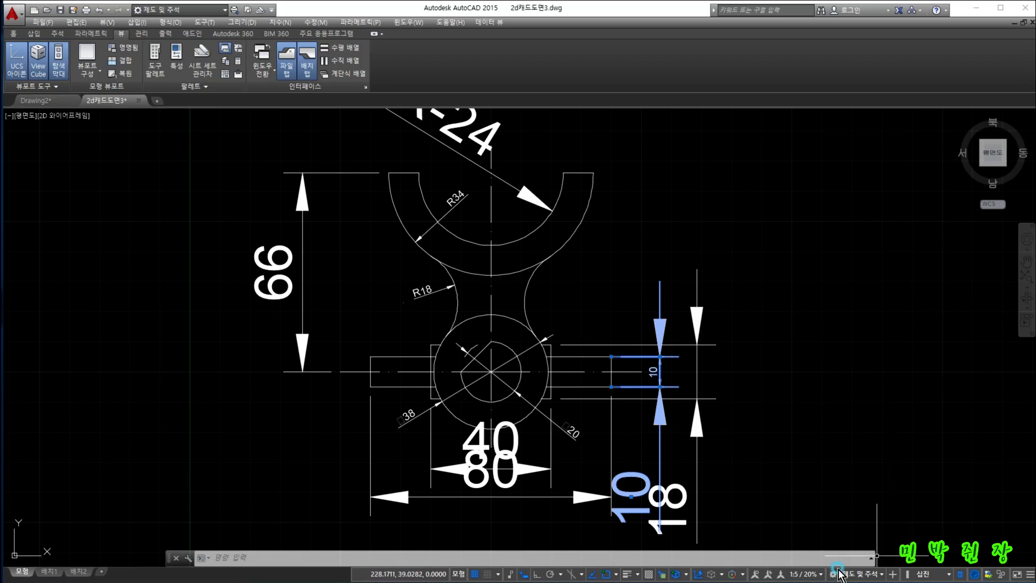
Toggle annotation visibility on and off, leave automatic scale adding off, and set the annotation scale to 1:1
left_click(755, 576)
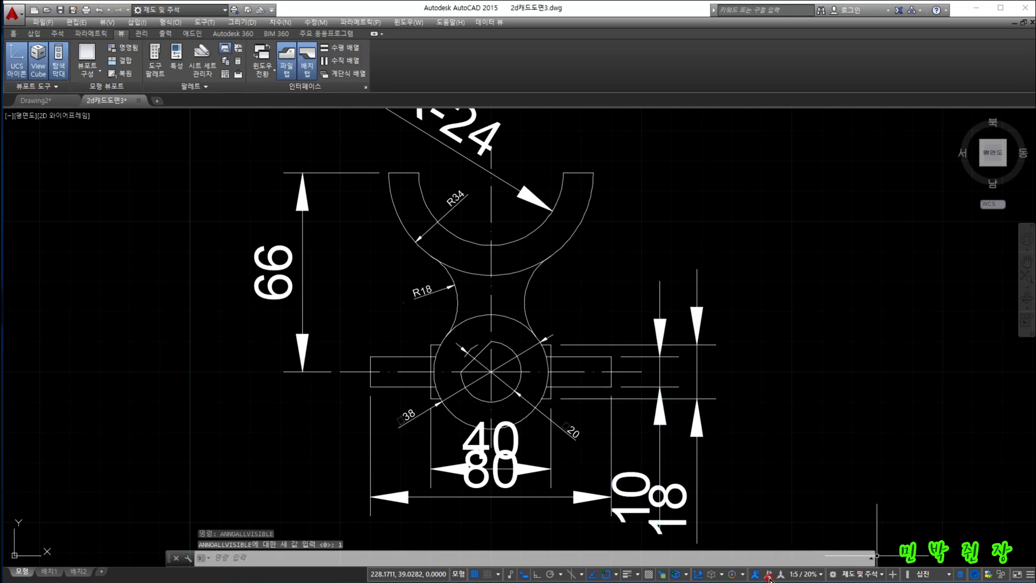
left_click(769, 576)
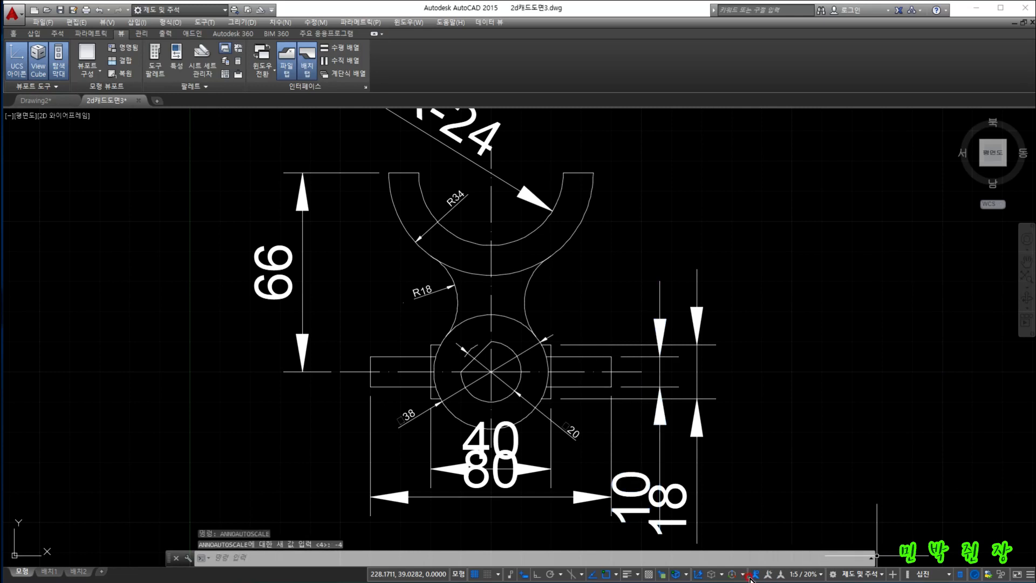
left_click(754, 576)
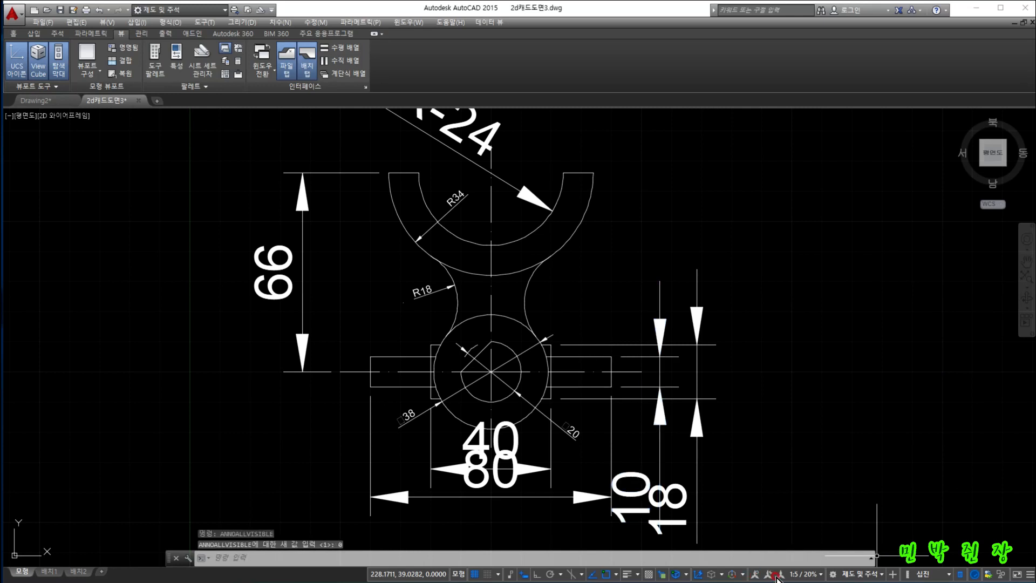
left_click(819, 577)
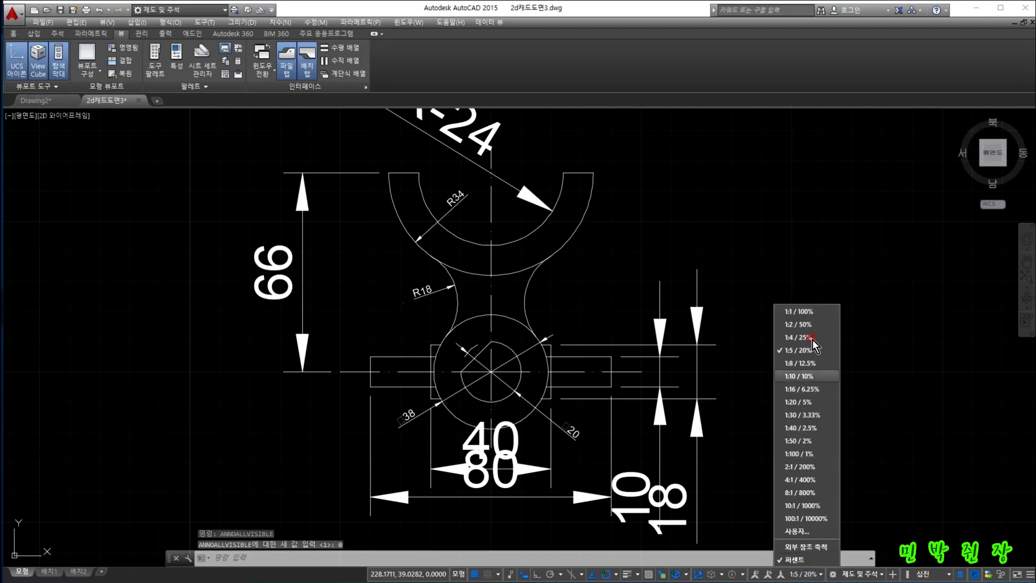
left_click(796, 311)
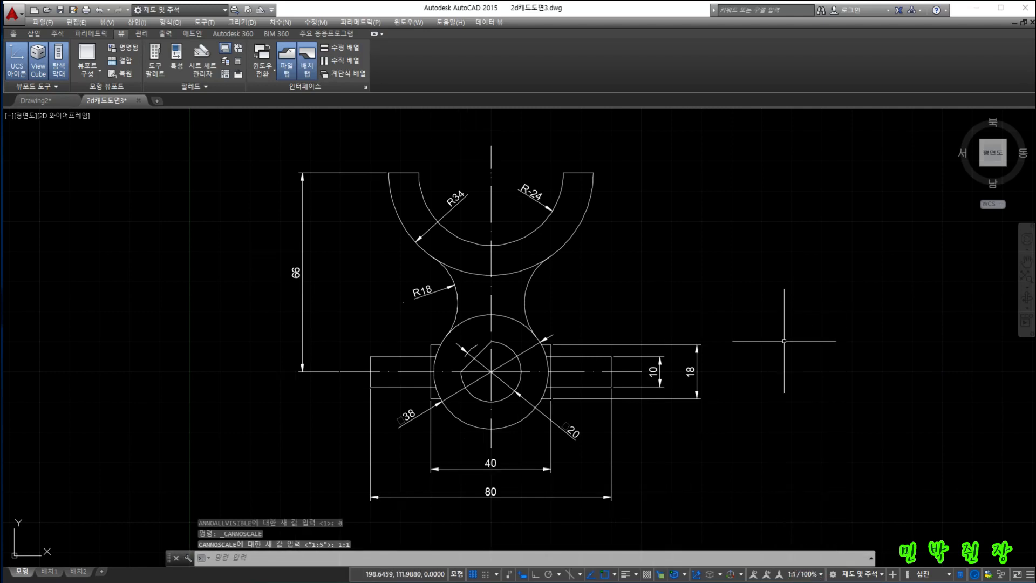
Enable external reference scales (외부 참조 축척) in the annotation scale list, and view the custom scale list editor before closing it
left_click(809, 575)
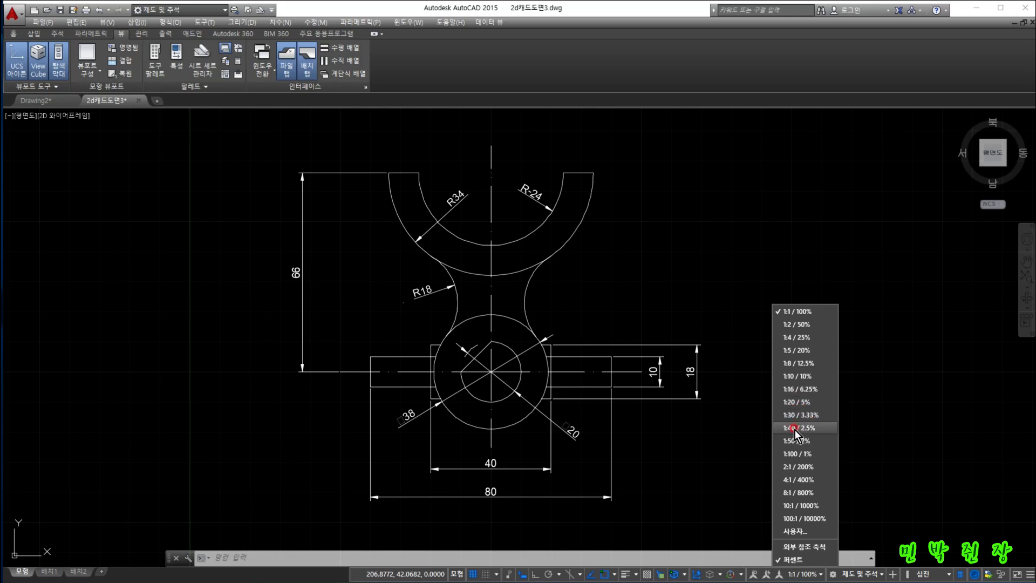
left_click(808, 547)
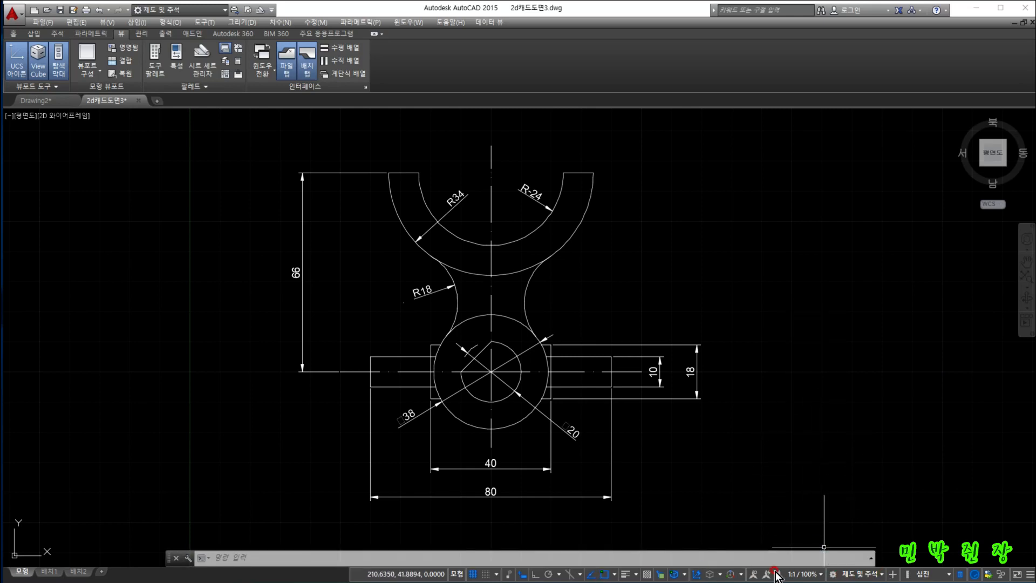
left_click(821, 574)
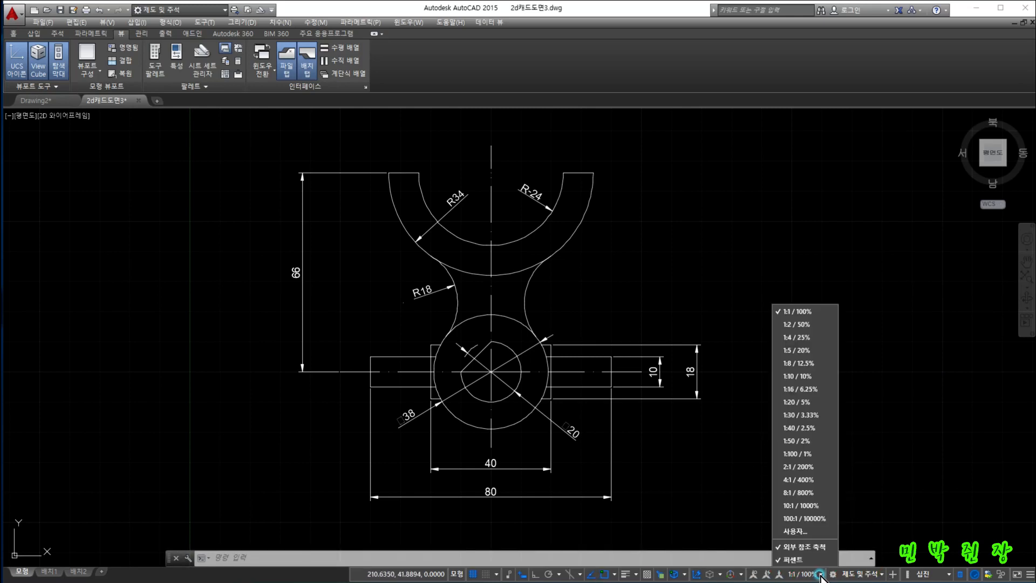
left_click(795, 532)
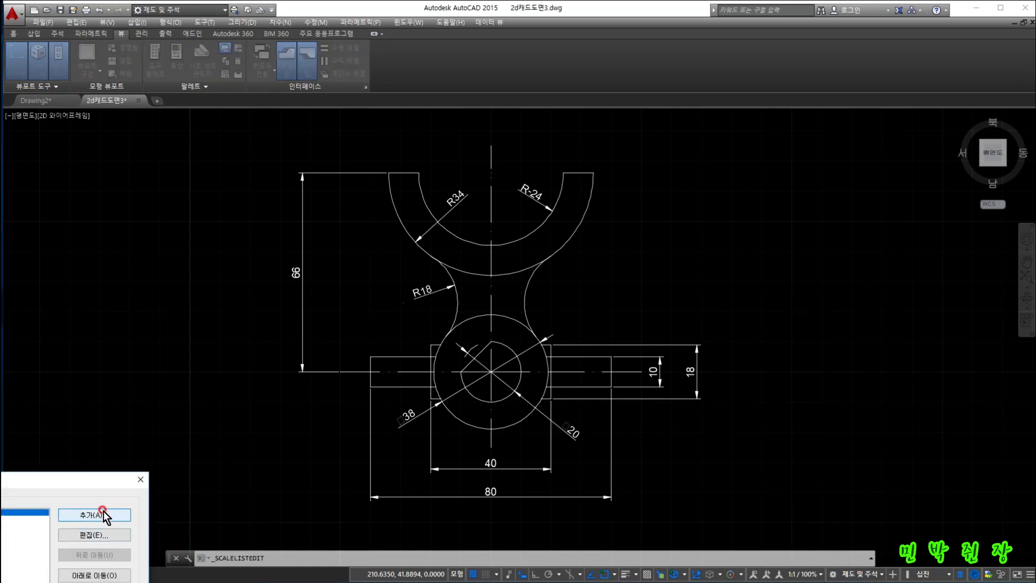
left_click(81, 575)
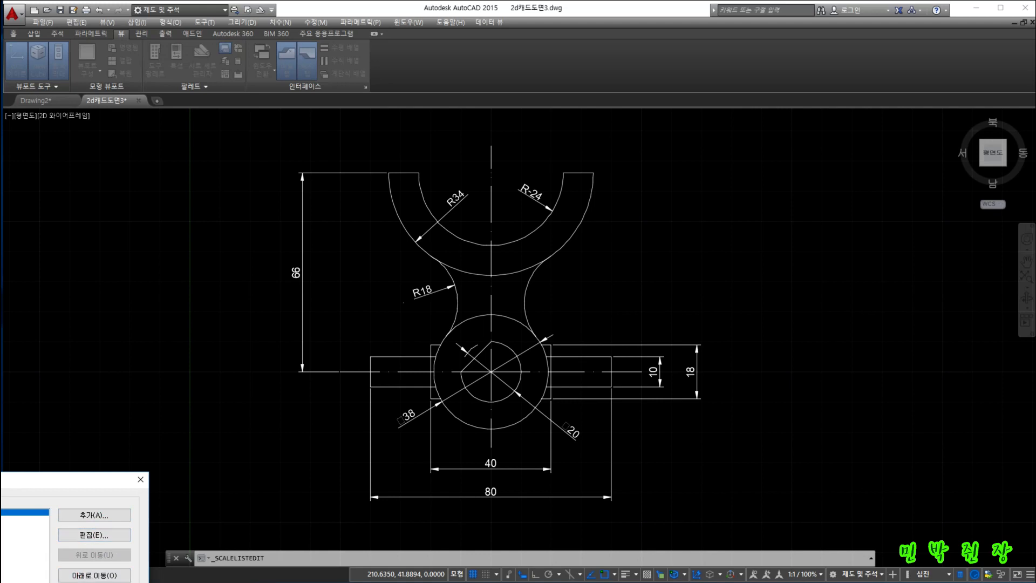
key("Escape")
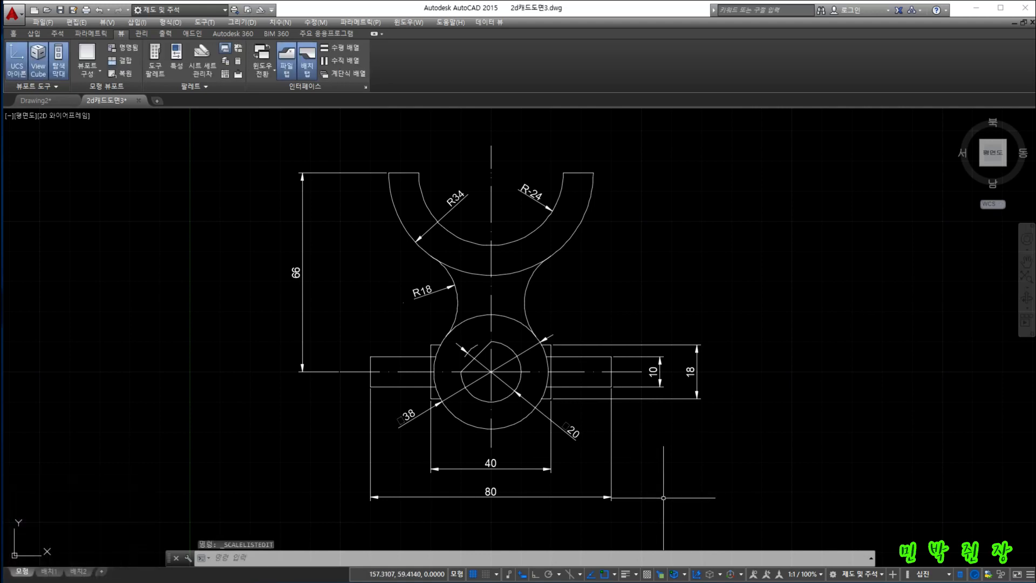
View the workspace switching options, then open the user interface customization (사용자화) window and close it without changes
left_click(836, 577)
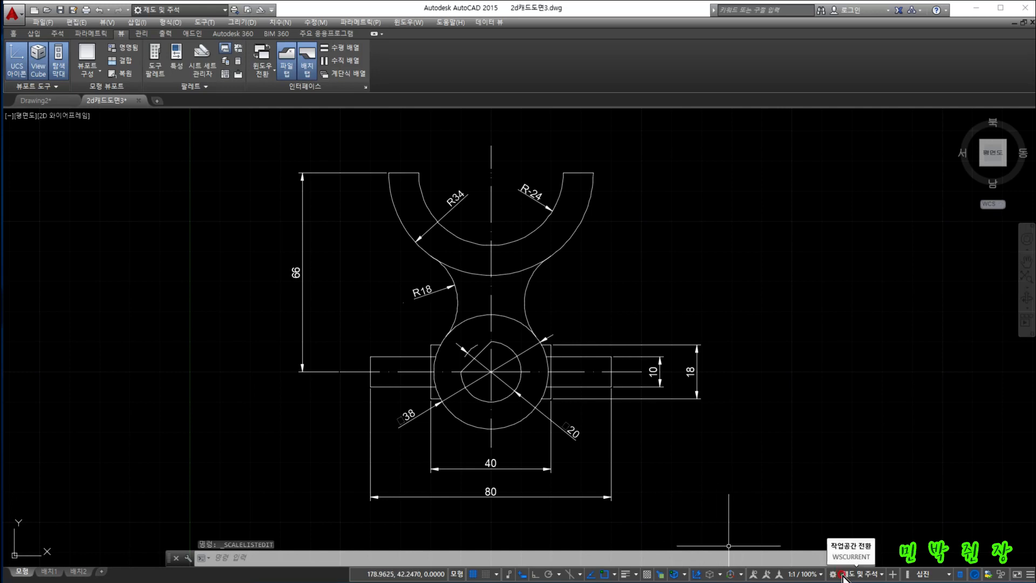
left_click(854, 577)
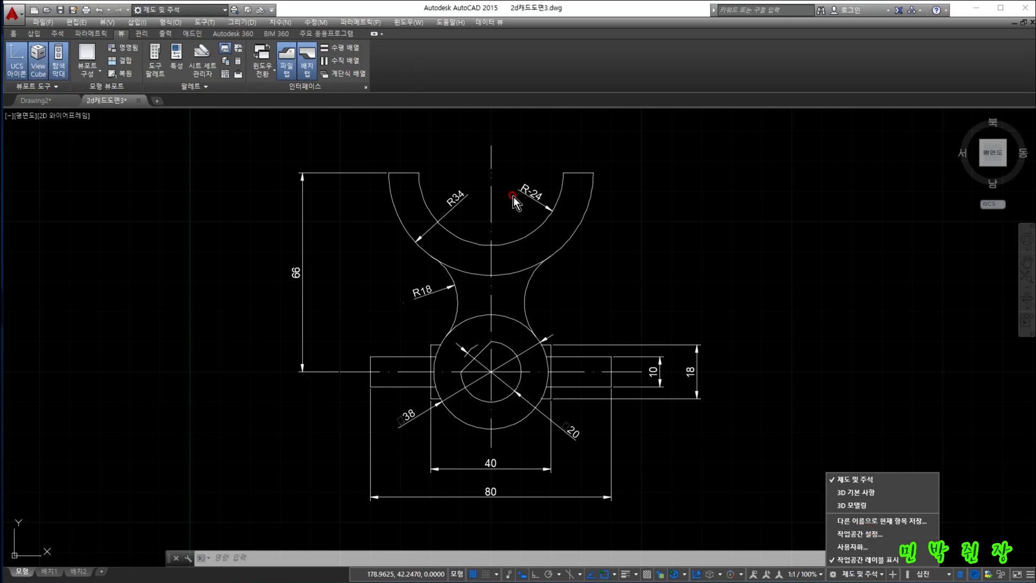
left_click(852, 548)
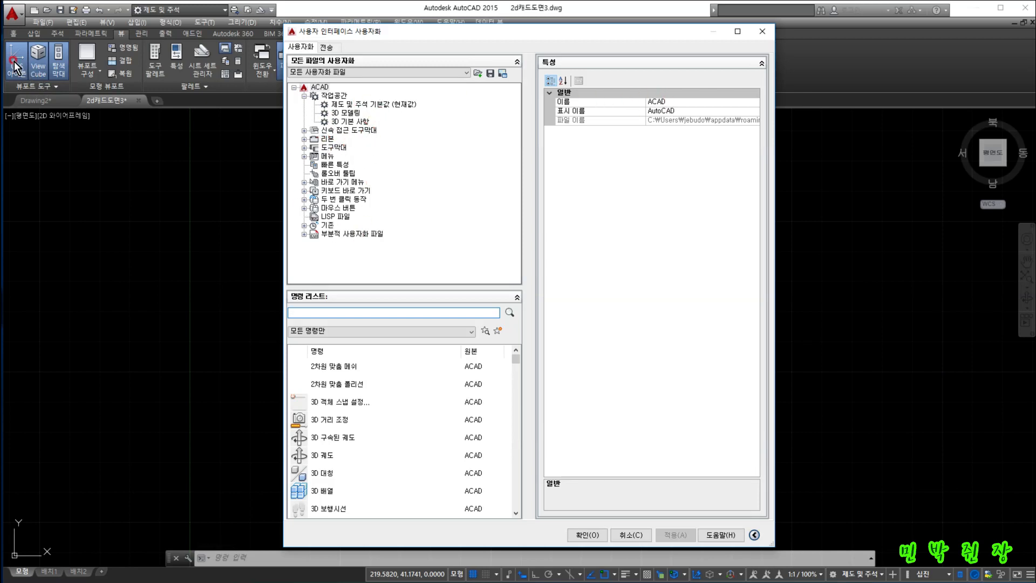
left_click(764, 32)
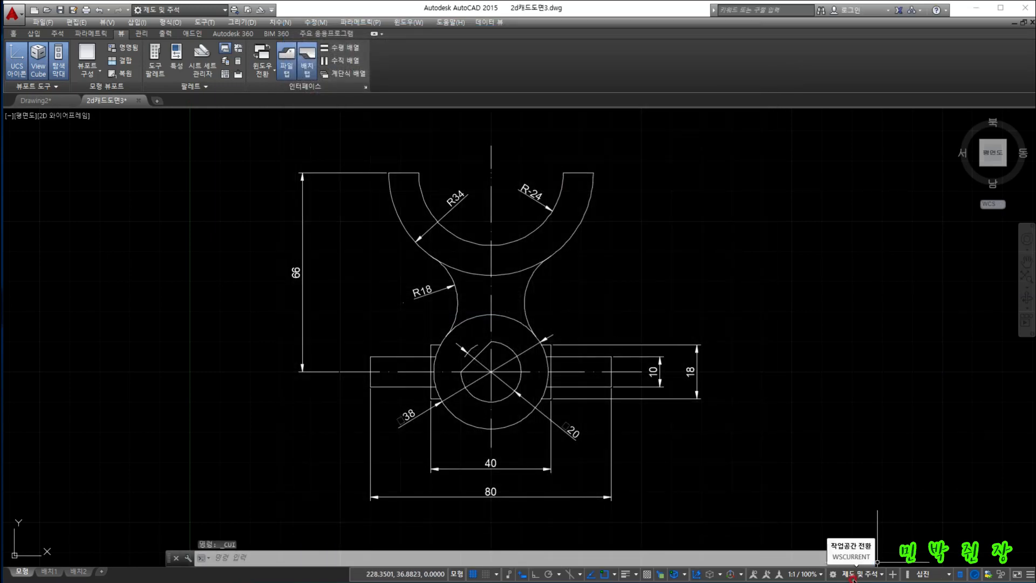
Toggle the annotation monitor (주석 감시) on and off, and leave it on
left_click(893, 575)
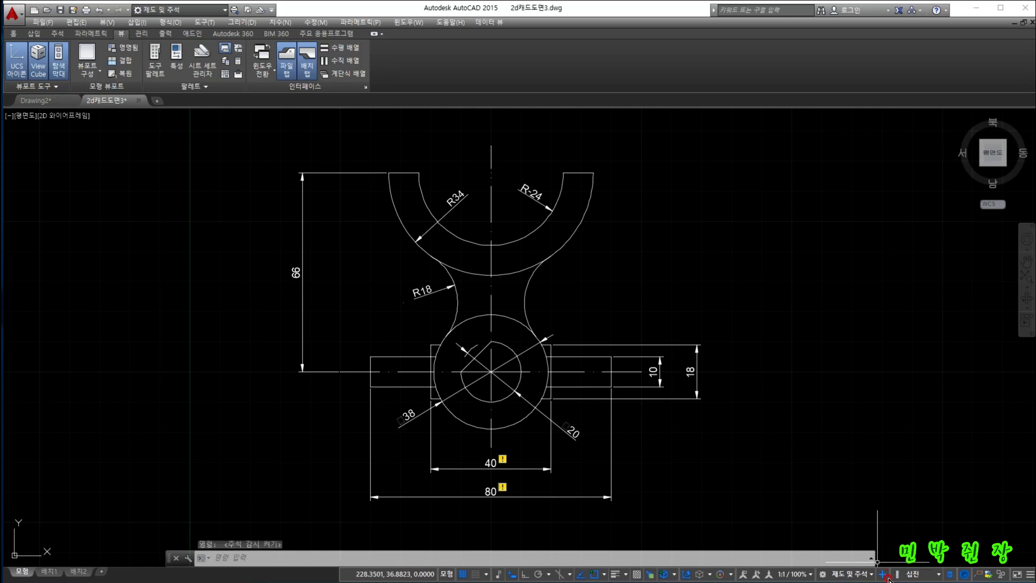
left_click(889, 575)
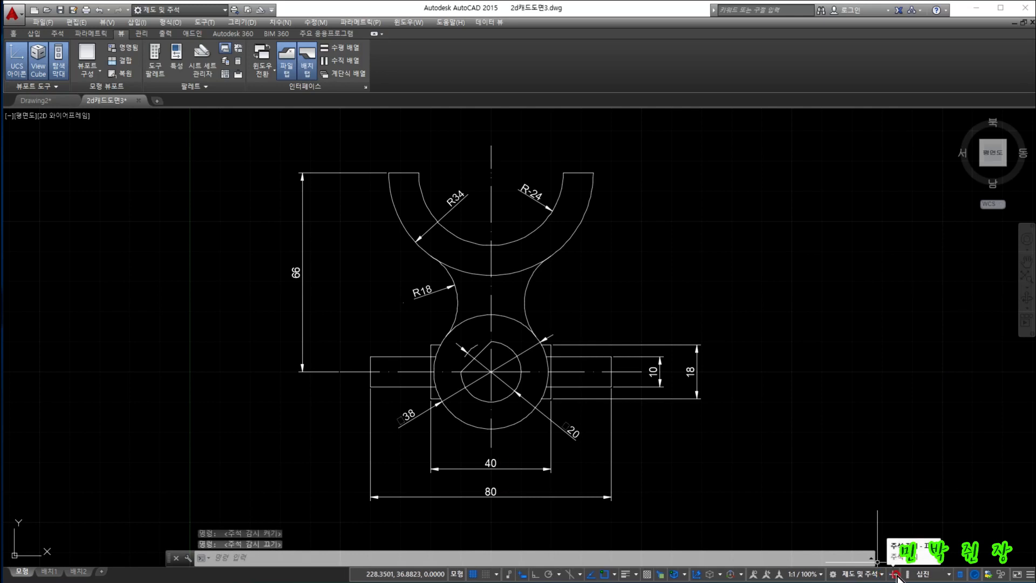
left_click(897, 576)
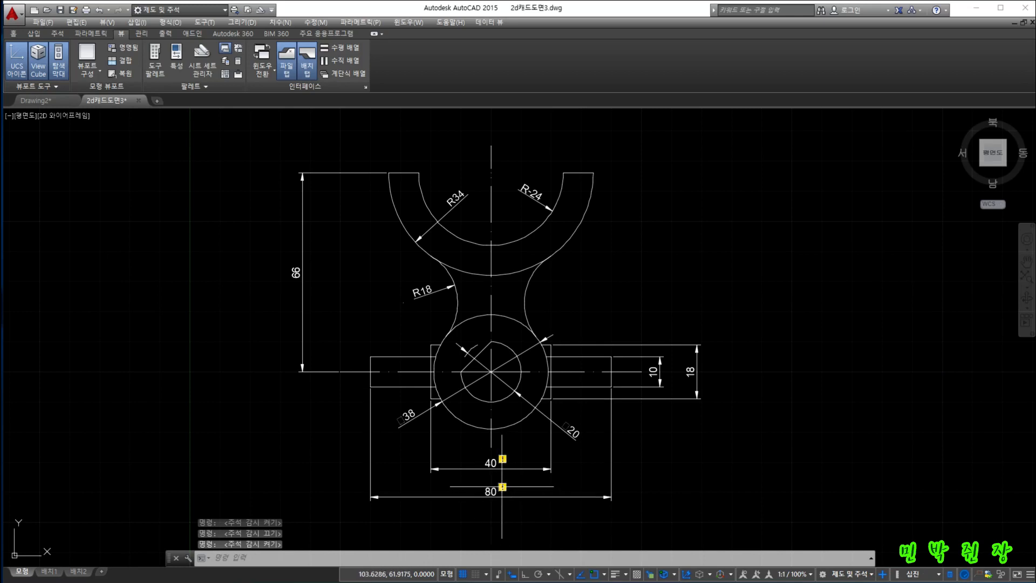
mouse_move(502, 487)
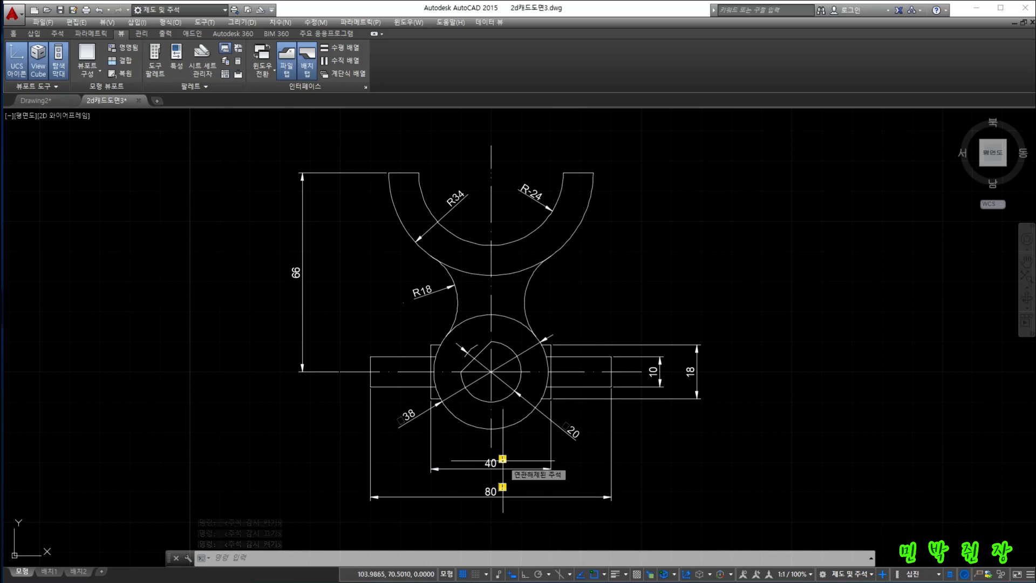
left_click(502, 460)
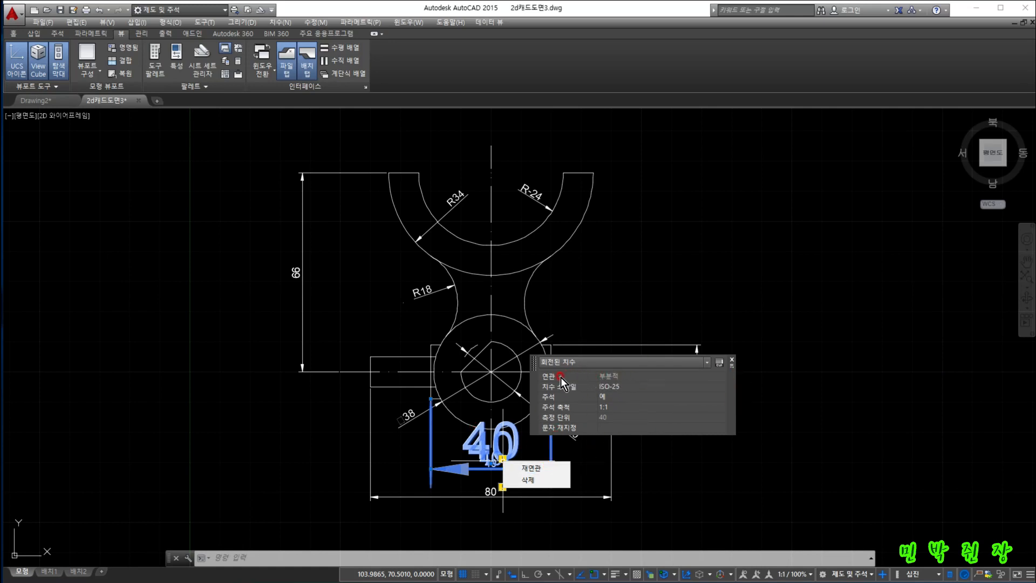
left_click(530, 468)
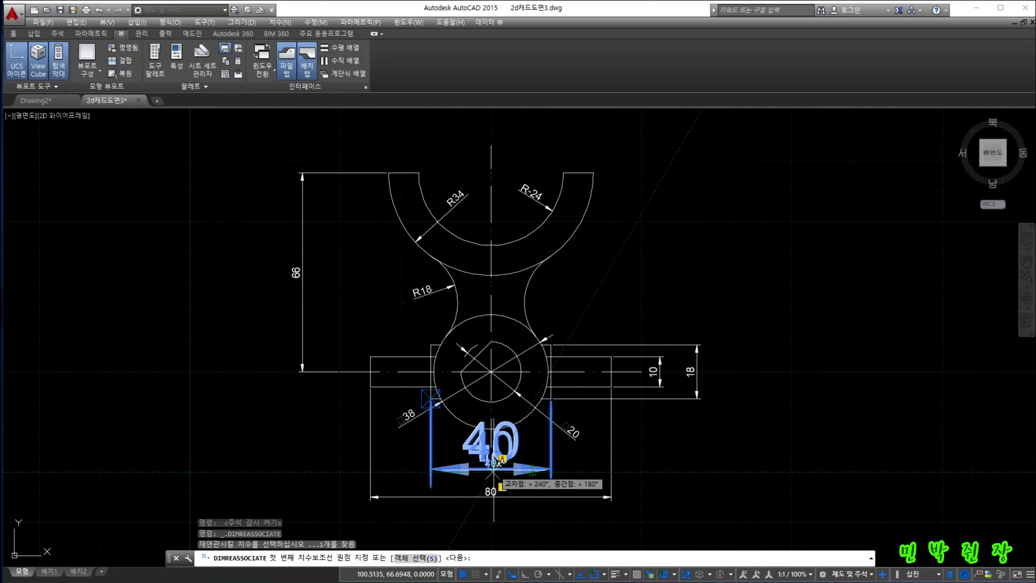
key("Escape")
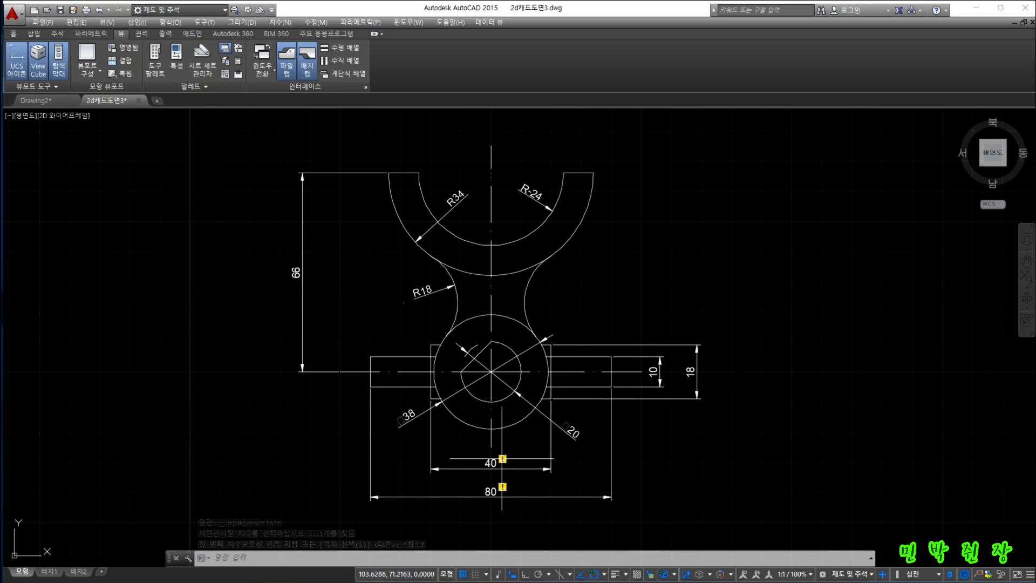
Try to reassociate (재연관) the 40 dimension with the two lower corners of the 18 mm high rectangle
left_click(503, 459)
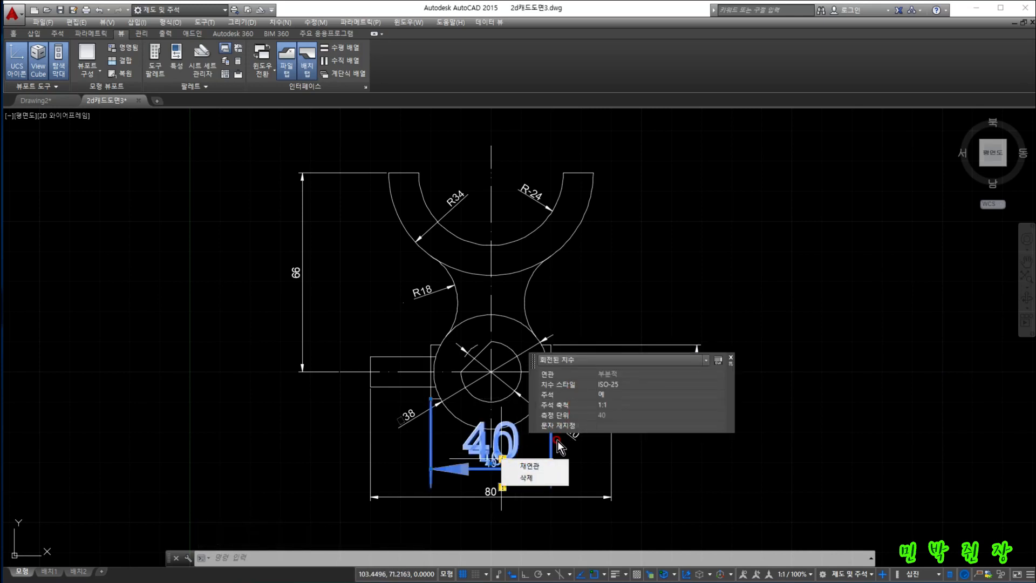
left_click(529, 466)
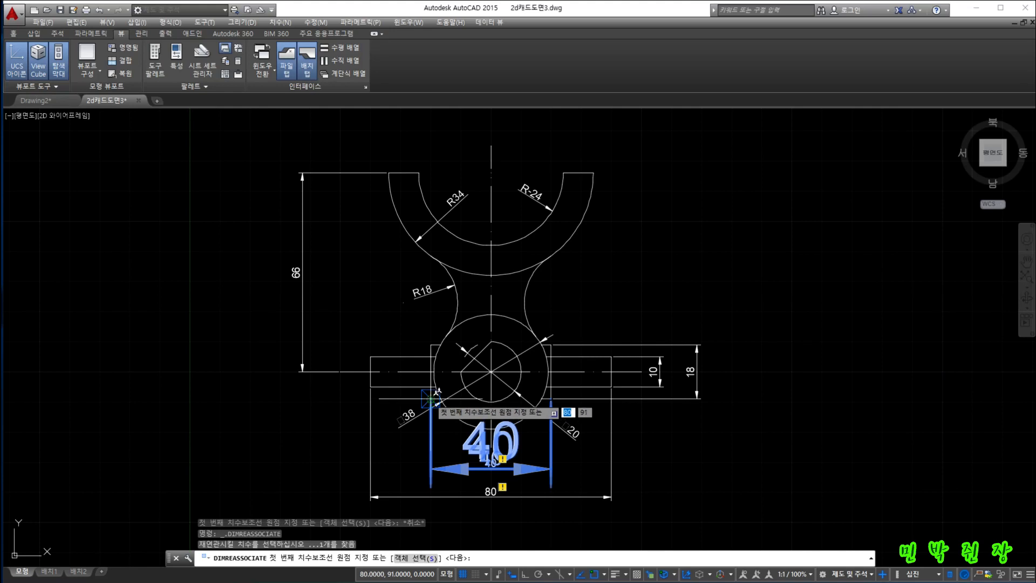
left_click(432, 400)
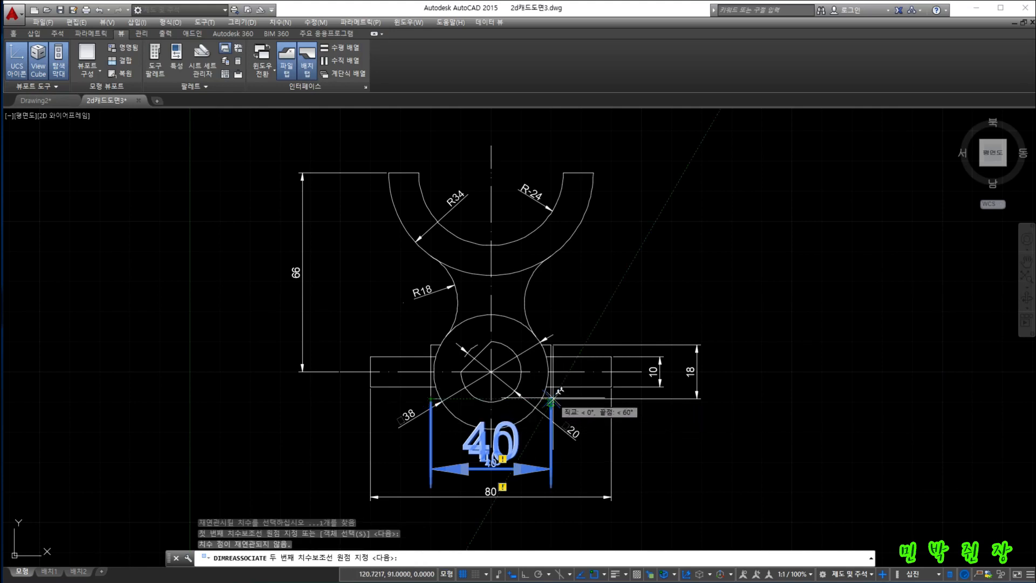
left_click(550, 405)
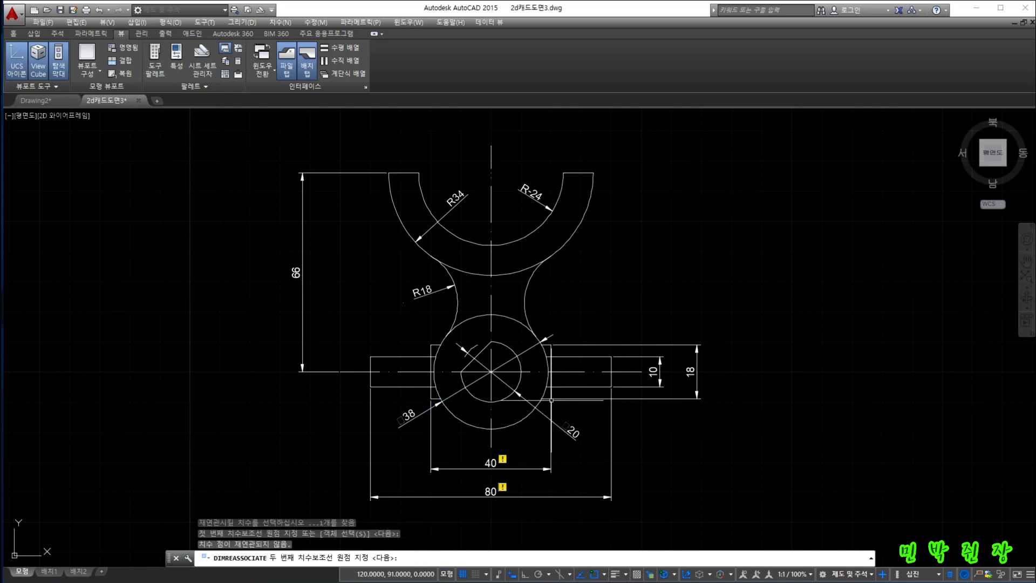
Inspect the 40 dimension's annotation monitor options and quick properties, close both, and examine its extension line origins
left_click(503, 459)
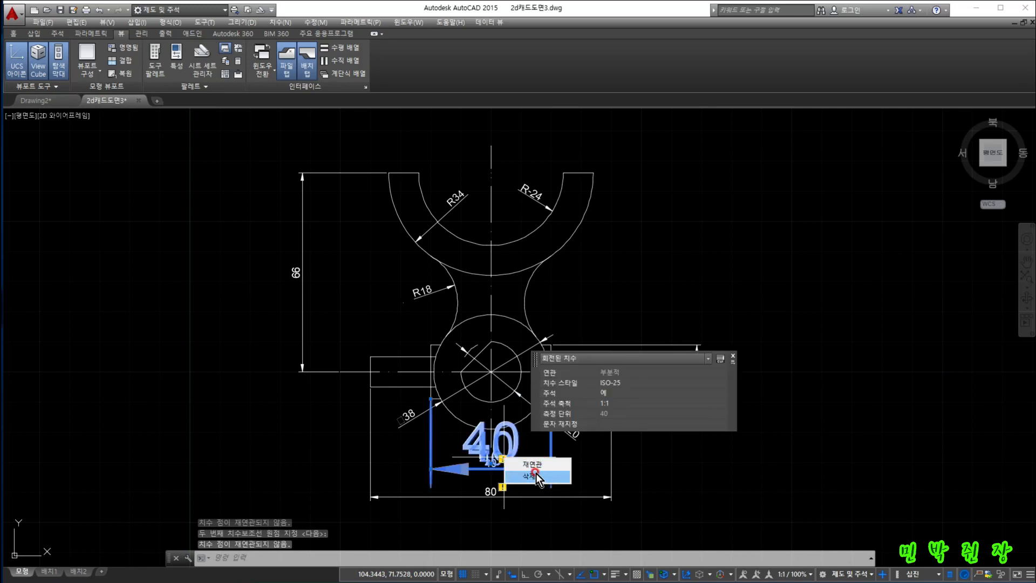
left_click(609, 371)
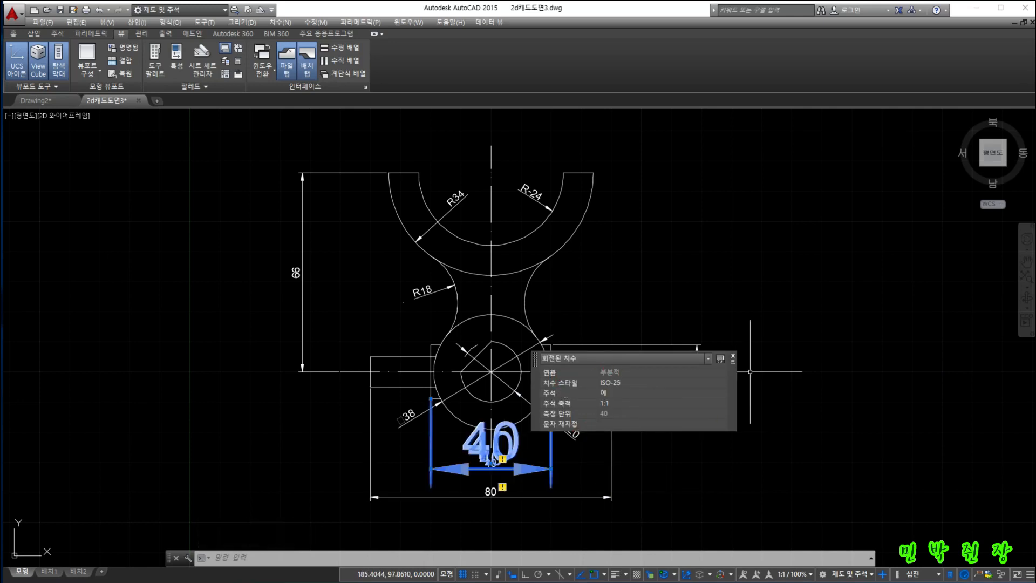
left_click(732, 353)
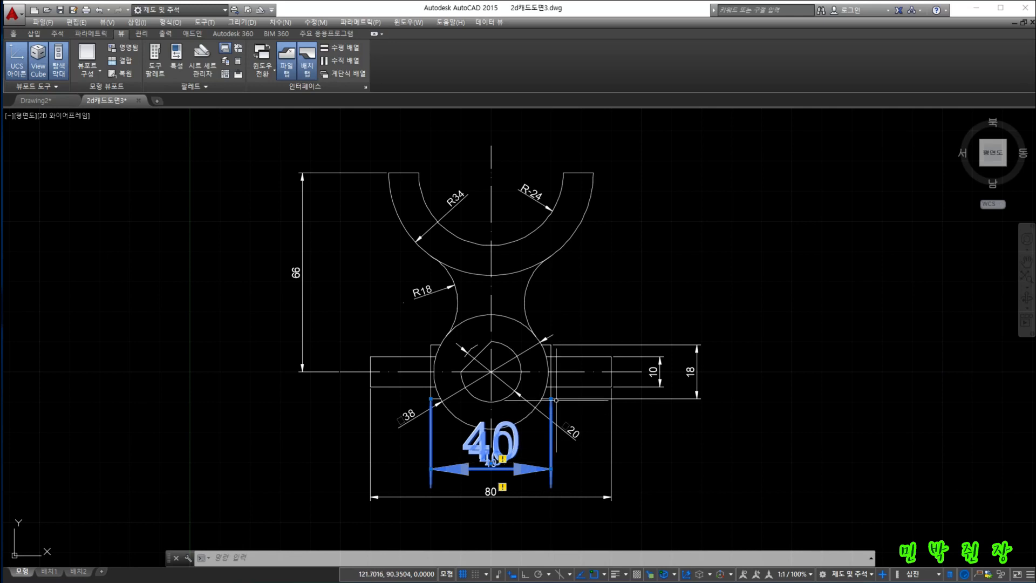
scroll(531, 415, "up", 4)
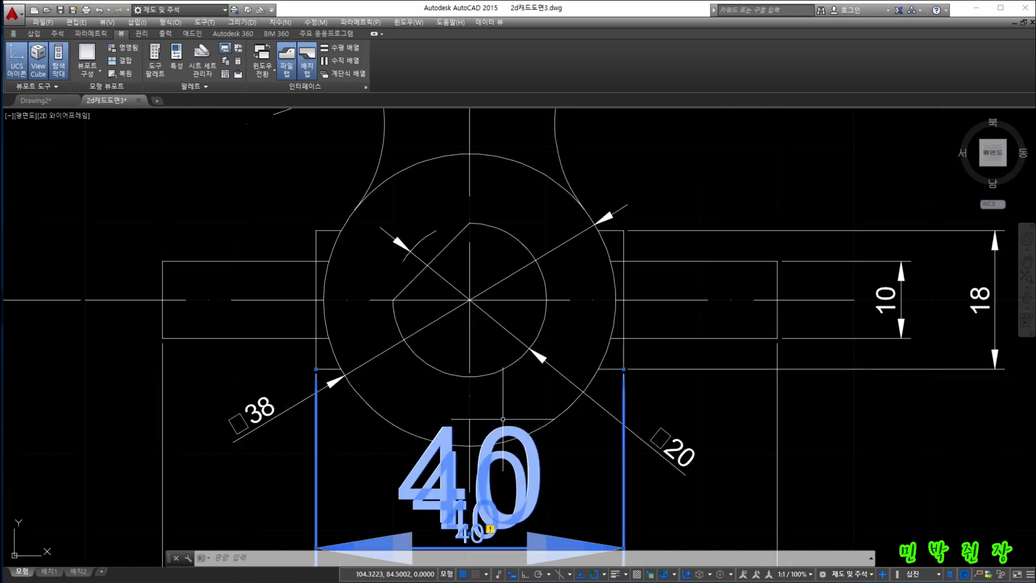
scroll(512, 426, "down", 4)
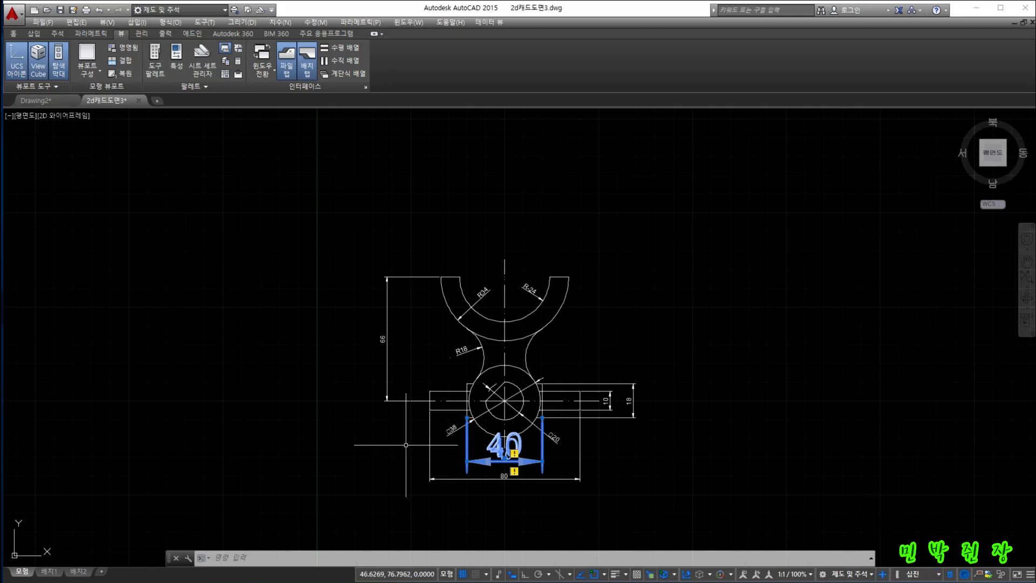
scroll(507, 480, "up", 4)
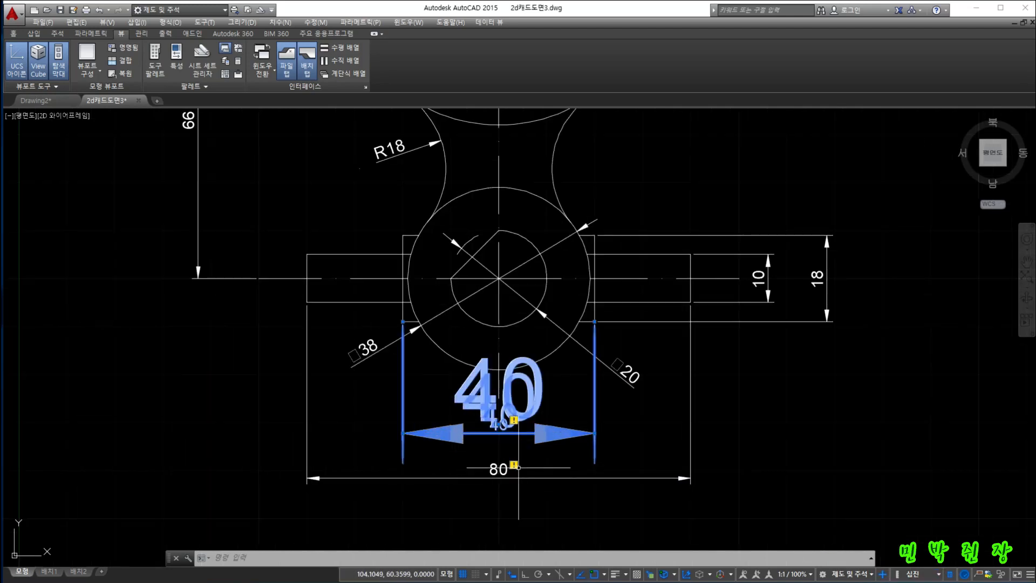
Try to reassociate the 80 dimension, skipping its first extension line origin, cancel the command, and check the dimension's quick properties
left_click(514, 465)
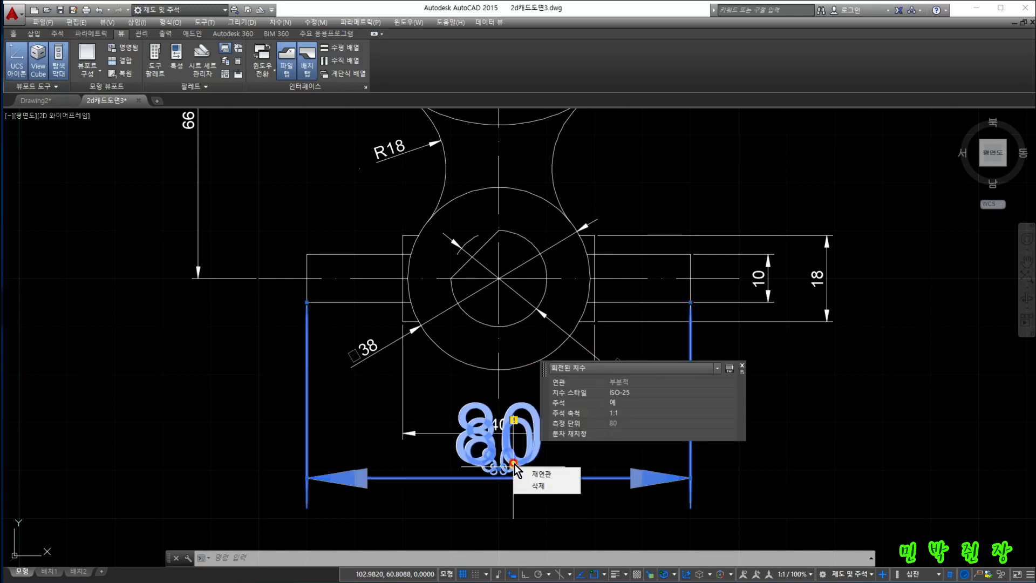
left_click(541, 470)
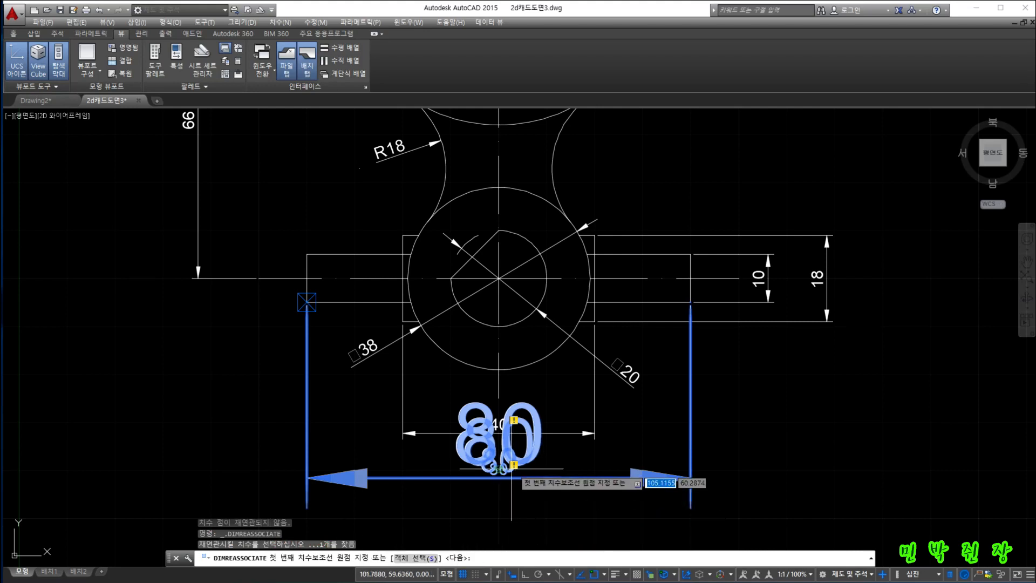
key("Return")
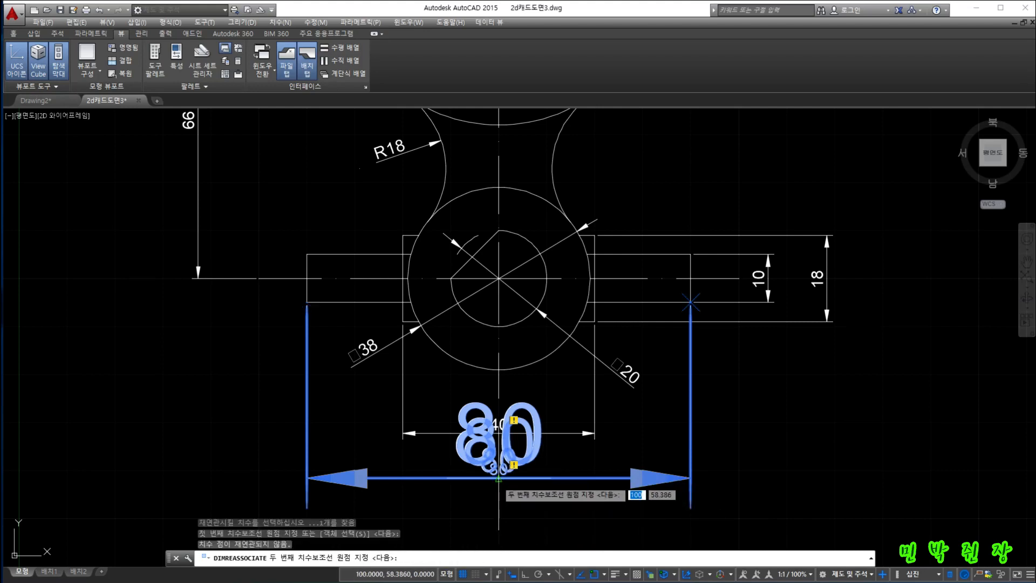
key("Escape")
left_click(491, 457)
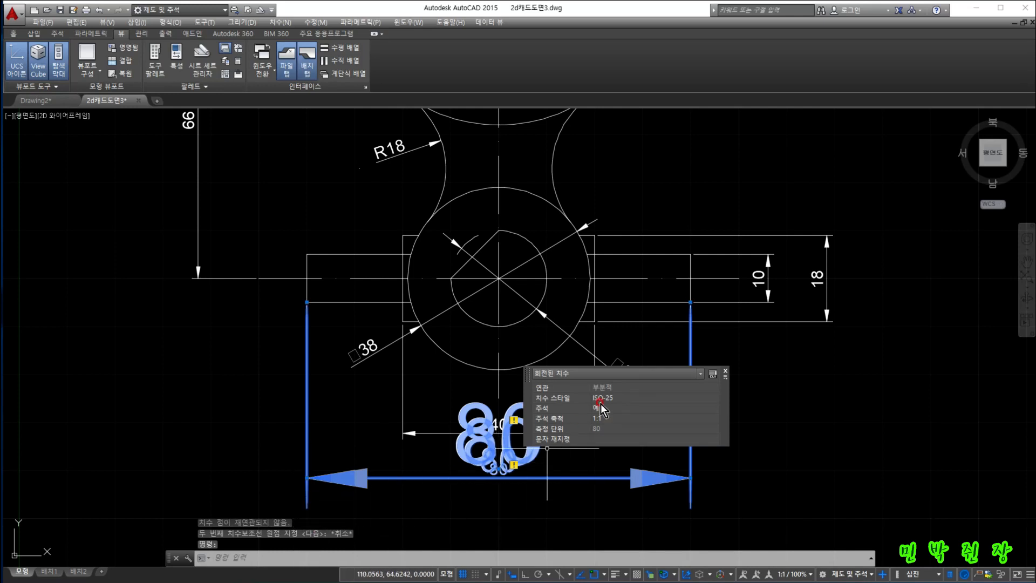
key("Escape")
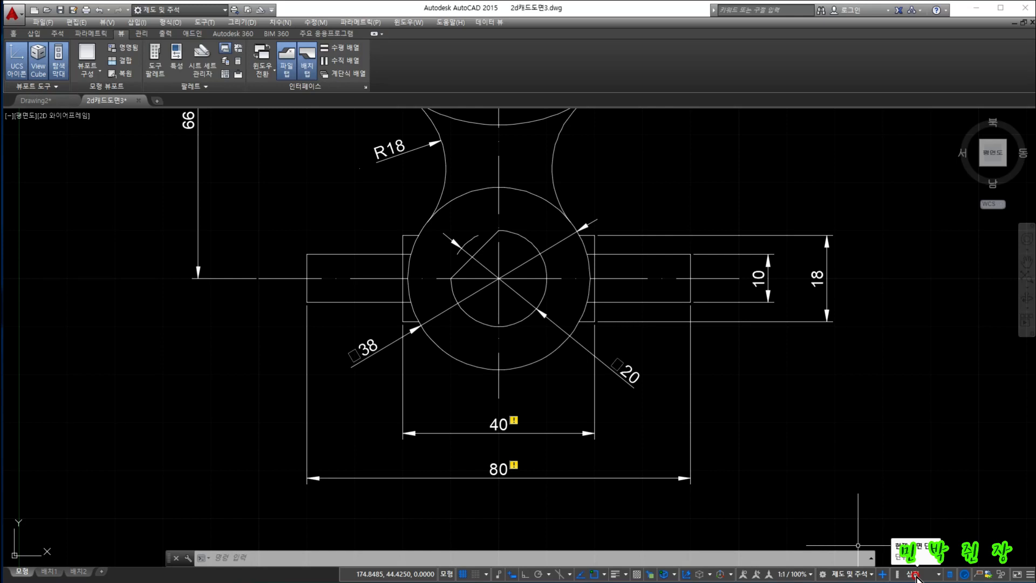
Open the drawing units (UNITS) settings, try a length precision of 0, view the length types, and close without applying
left_click(395, 559)
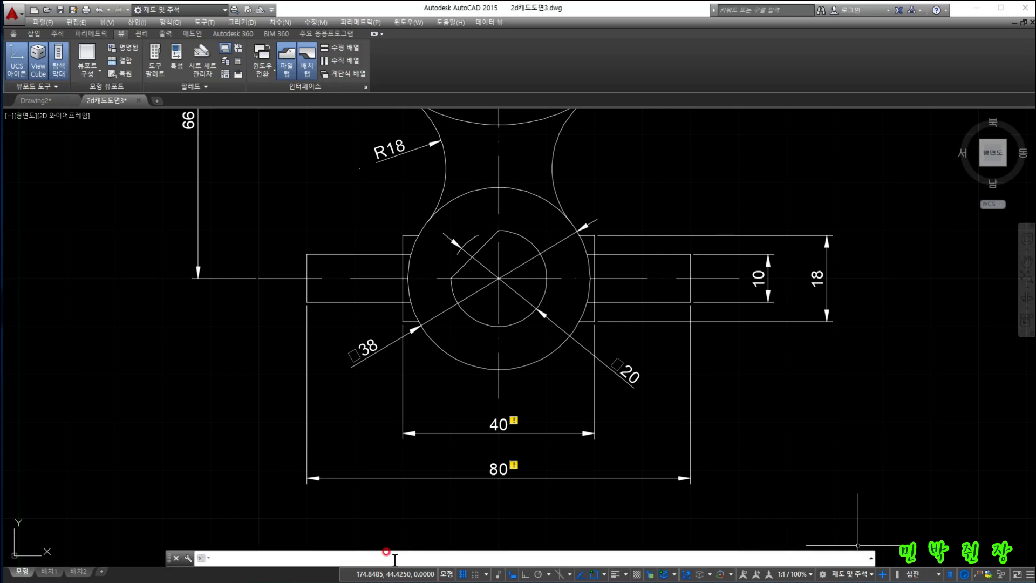
type("un")
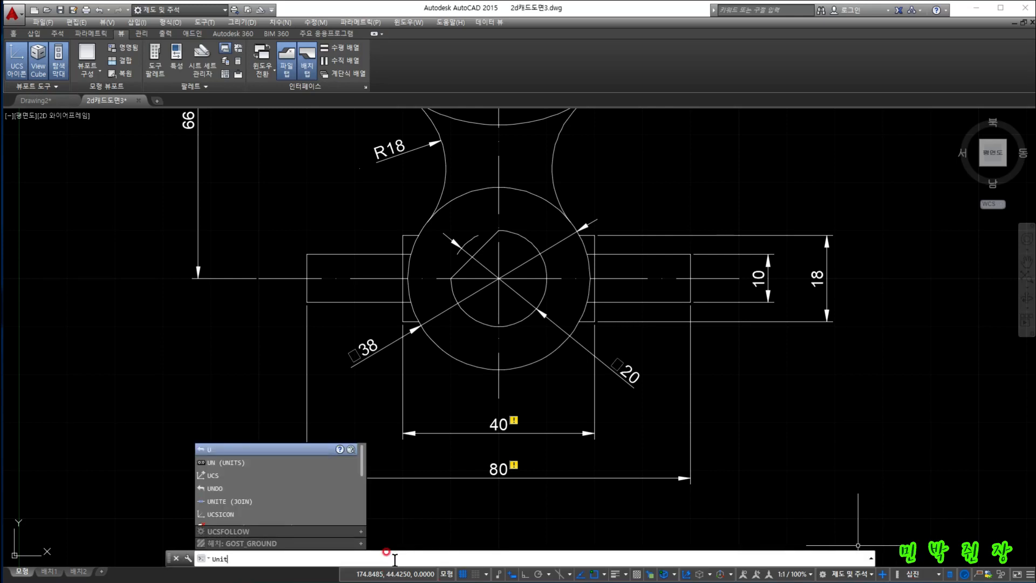
key("Return")
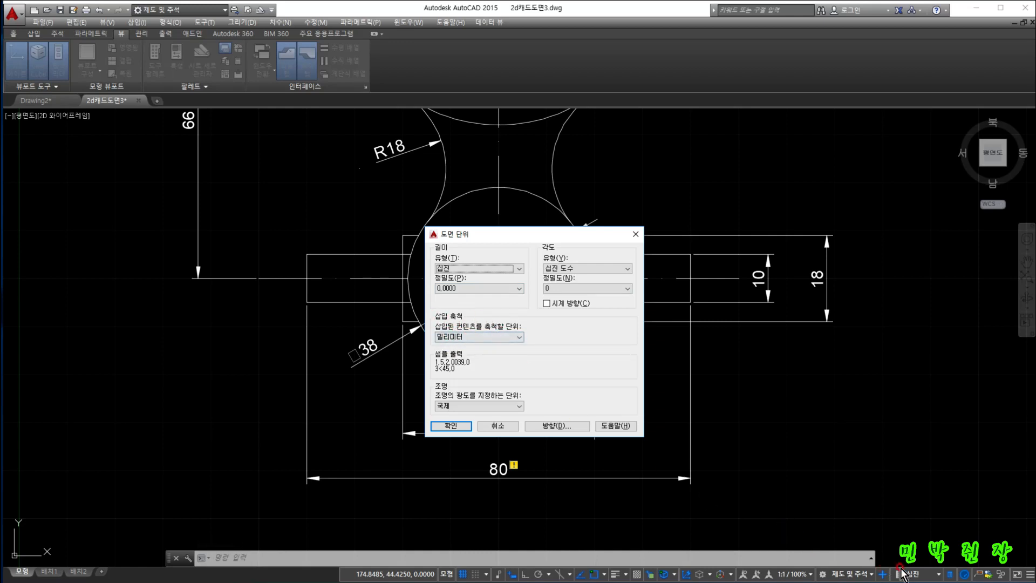
left_click(518, 290)
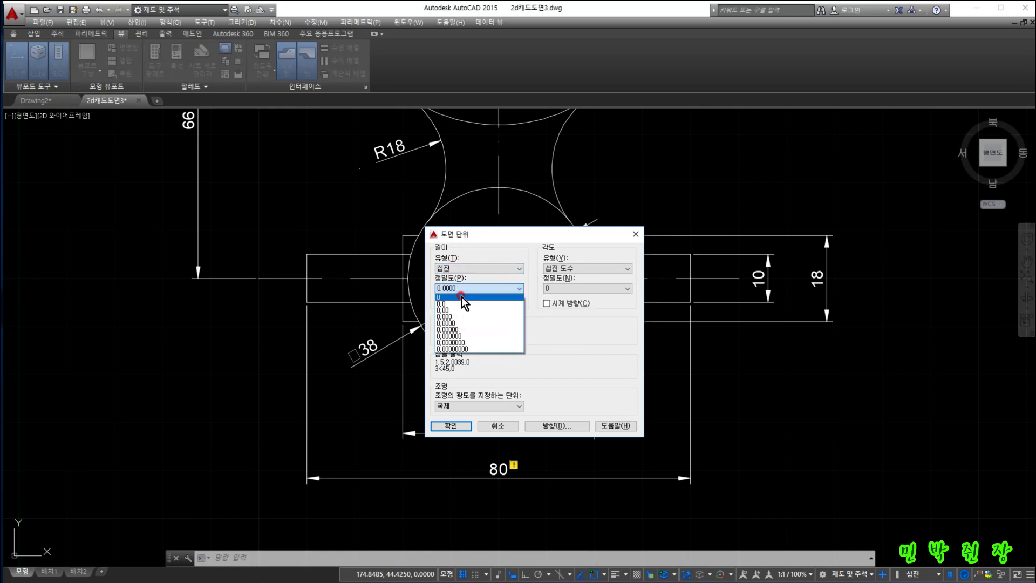
left_click(458, 297)
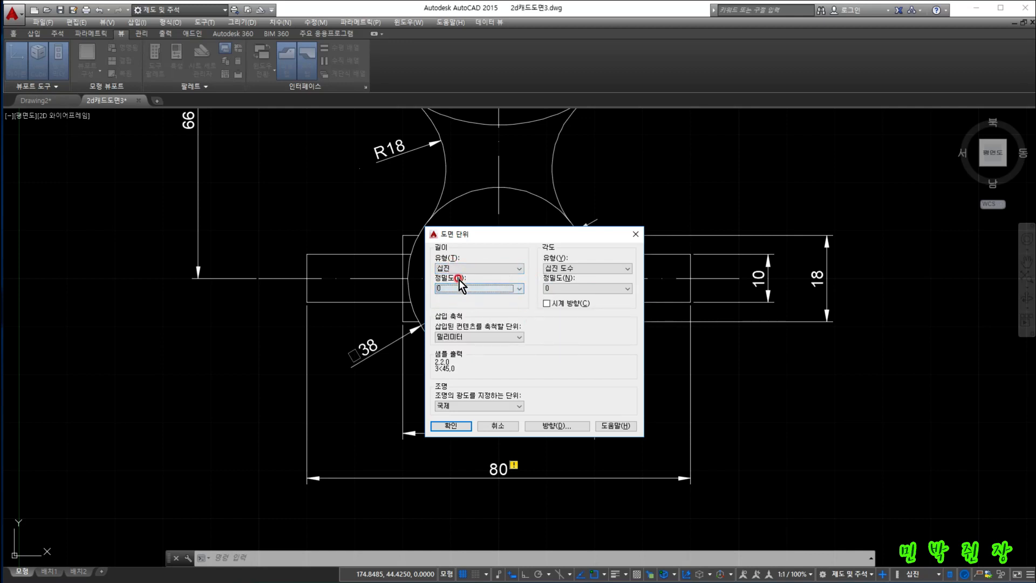
left_click(519, 268)
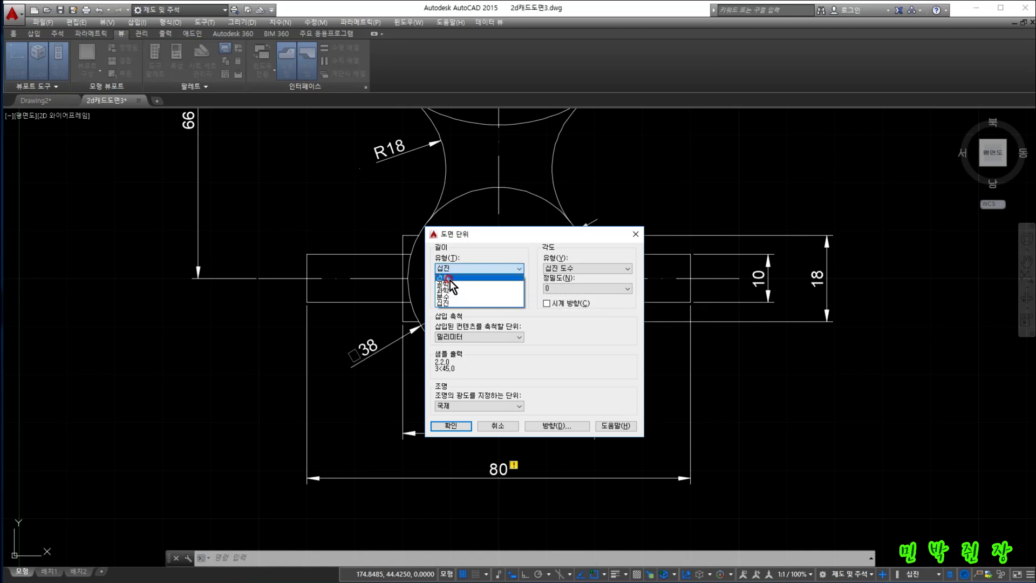
left_click(588, 295)
left_click(636, 235)
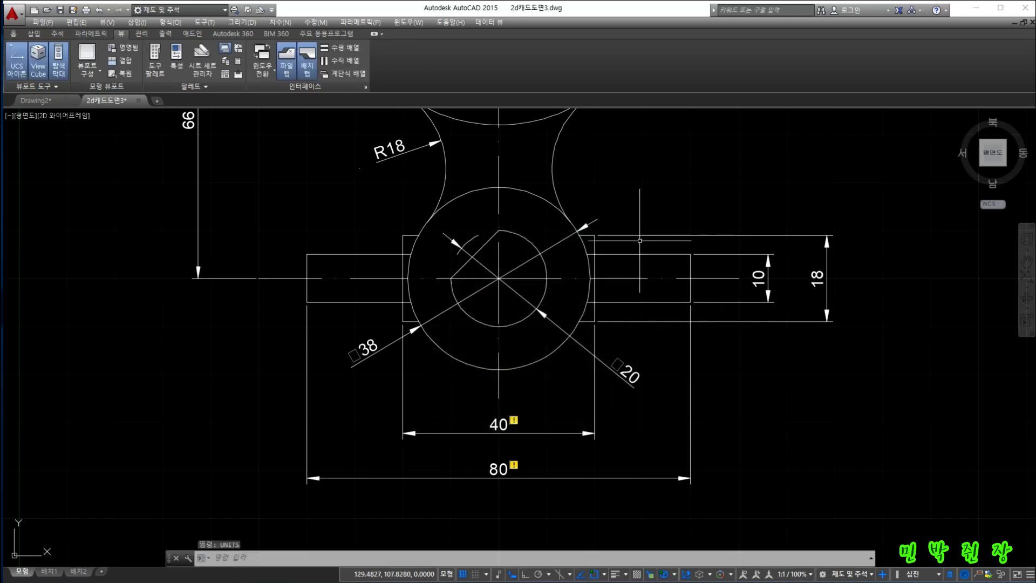
left_click(966, 574)
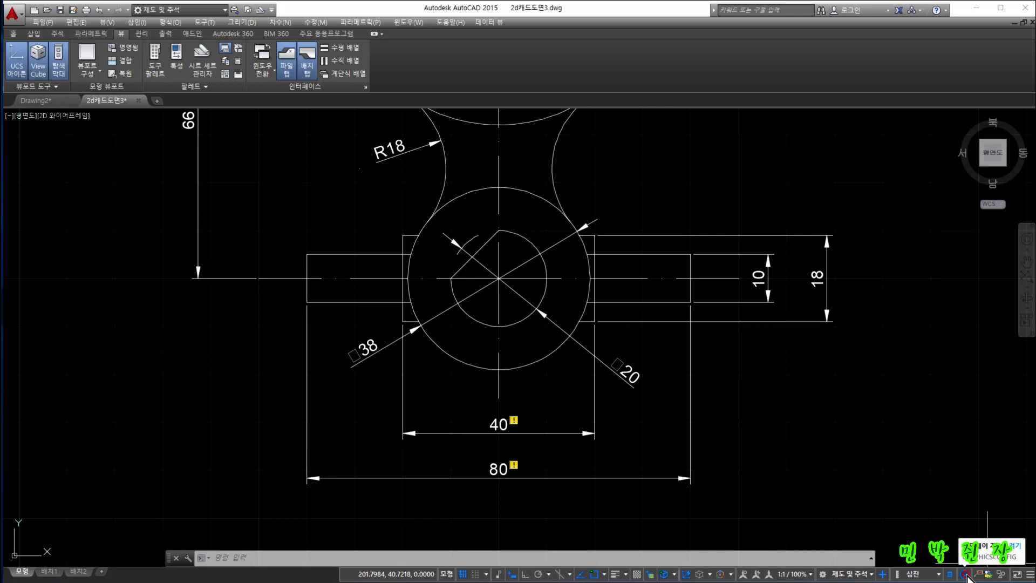
left_click(965, 574)
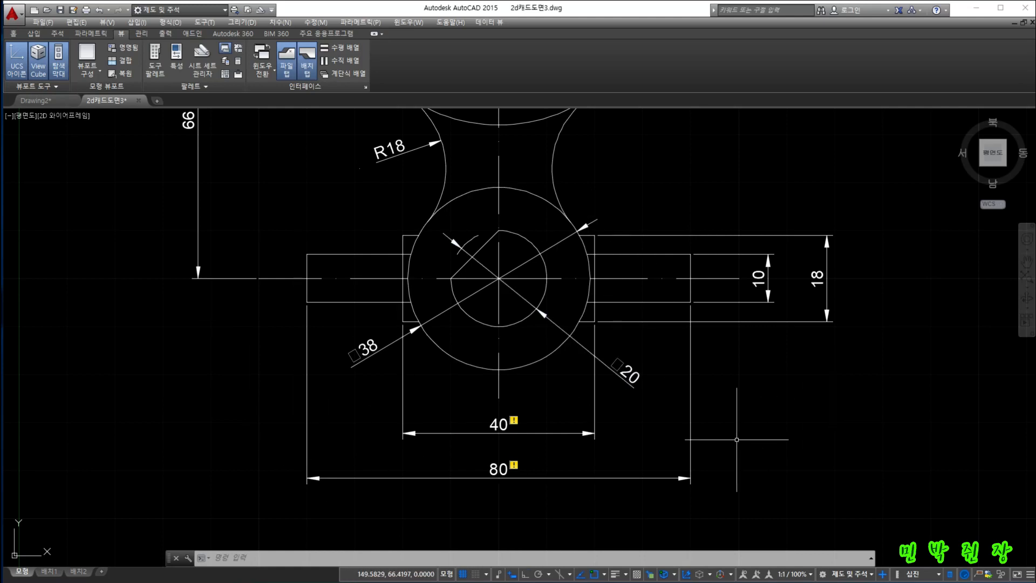
Turn the annotation monitor off and back on, closing the workspace list opened along the way
scroll(756, 379, "down", 2)
scroll(755, 379, "up", 3)
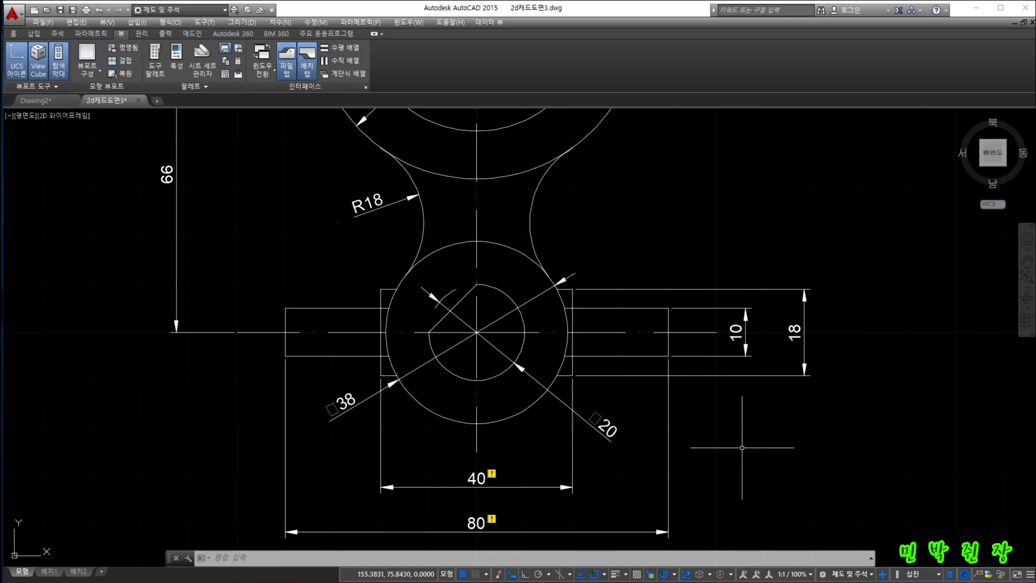
scroll(745, 465, "down", 2)
scroll(752, 478, "down", 2)
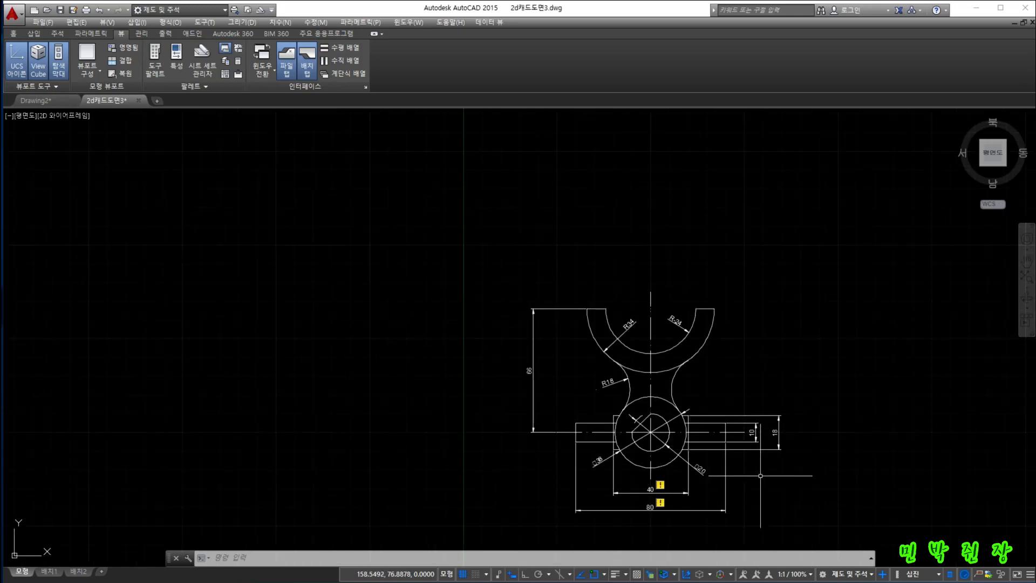
mouse_move(752, 475)
middle_mouse_down()
mouse_move(729, 435)
mouse_move(651, 396)
mouse_move(613, 392)
middle_mouse_up()
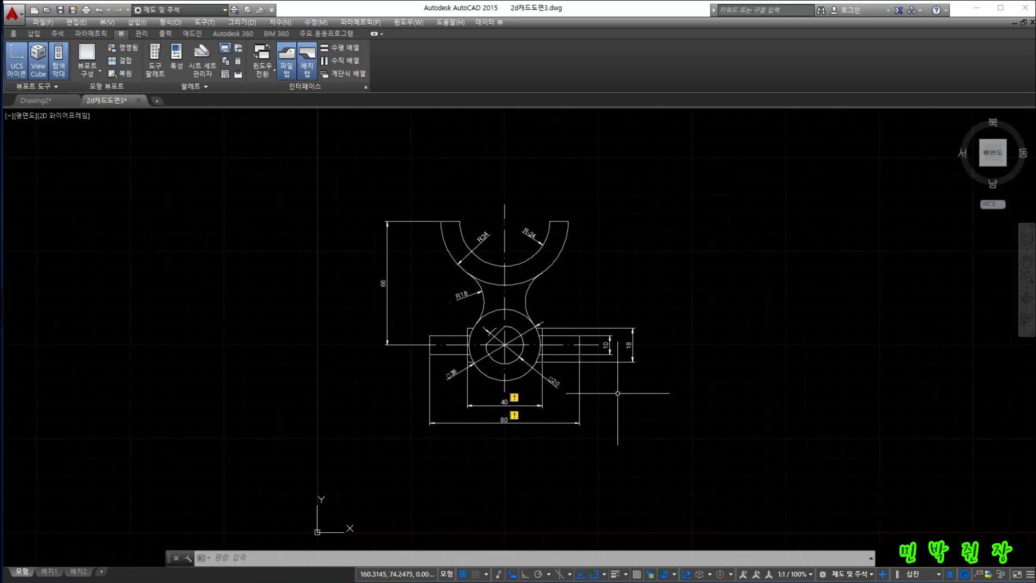
left_click(979, 574)
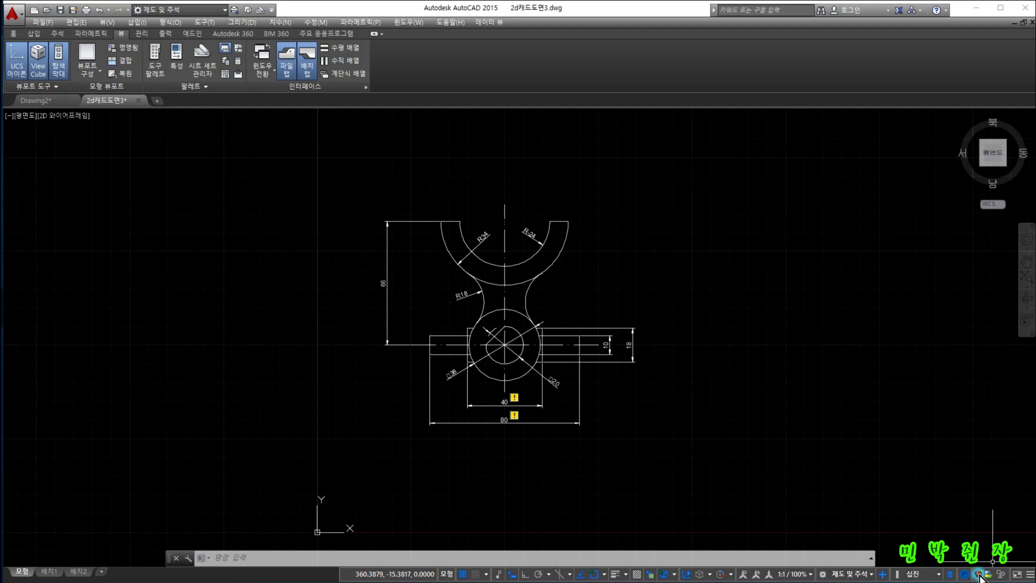
left_click(902, 576)
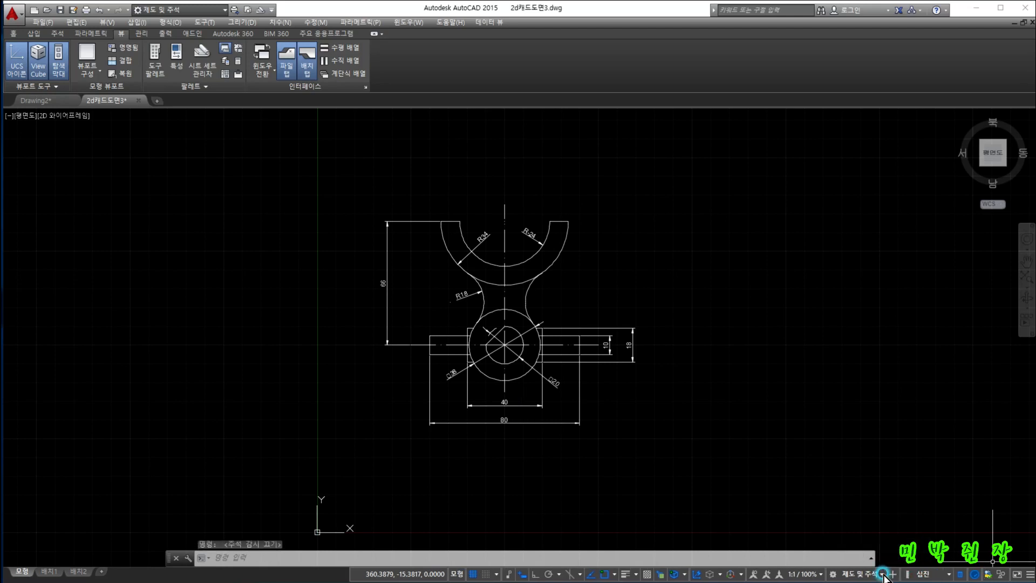
left_click(883, 576)
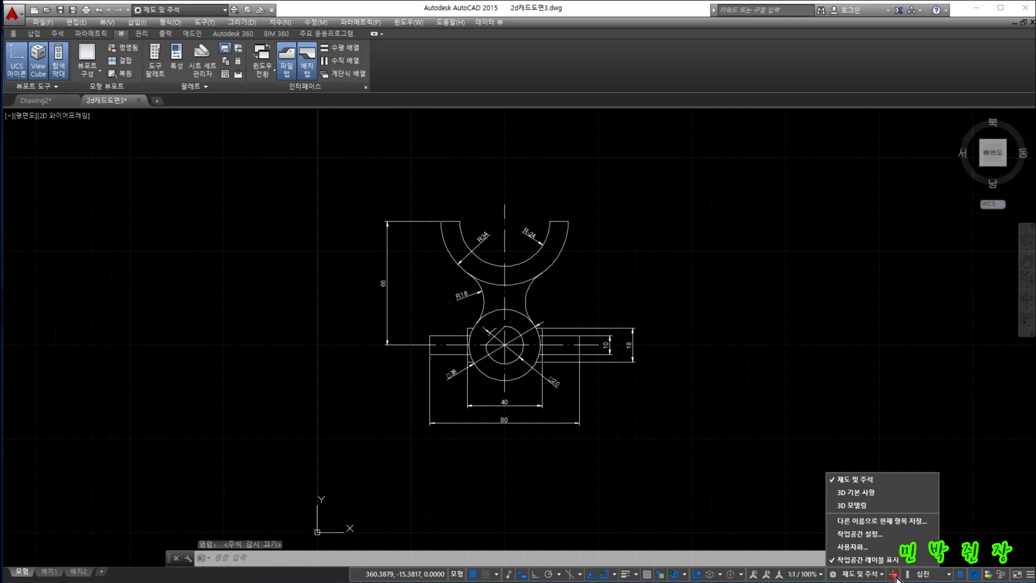
left_click(895, 575)
left_click(894, 575)
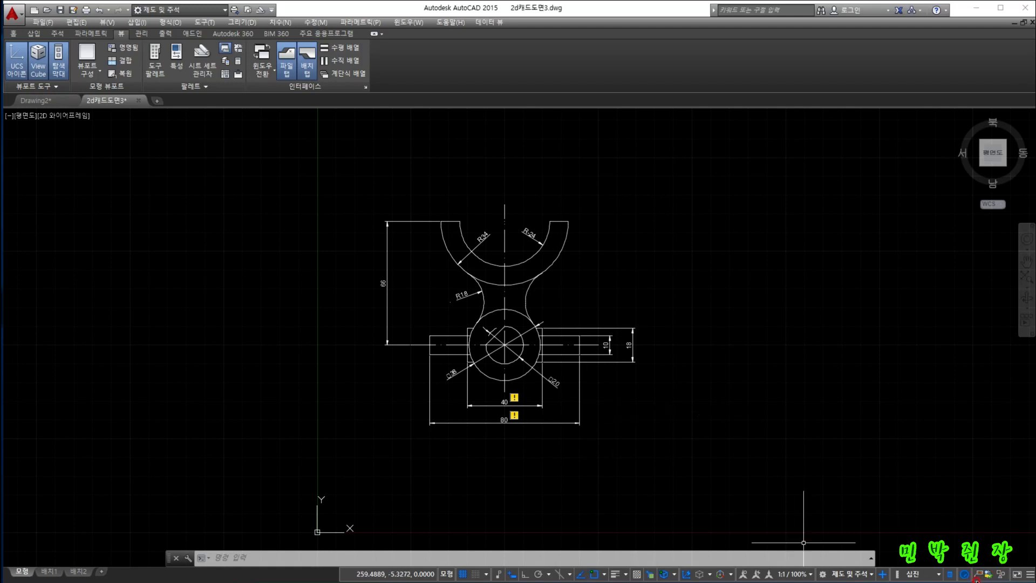
Try the on/off states of layers Defpoints, 도면층4 and 도면층5 in the layer properties manager, restore them and close it
scroll(633, 440, "up", 2)
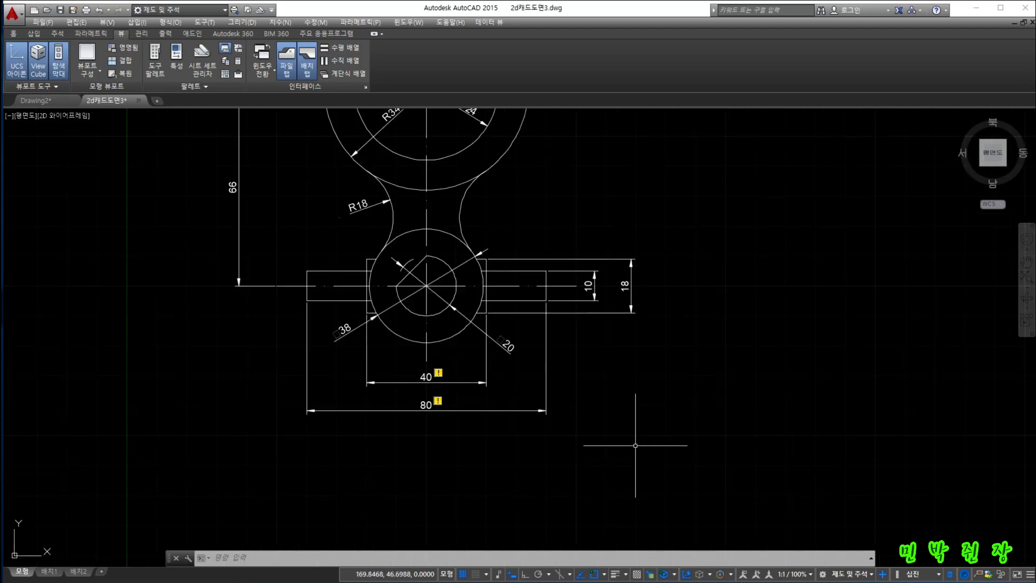
middle_click_drag(627, 387, 665, 490)
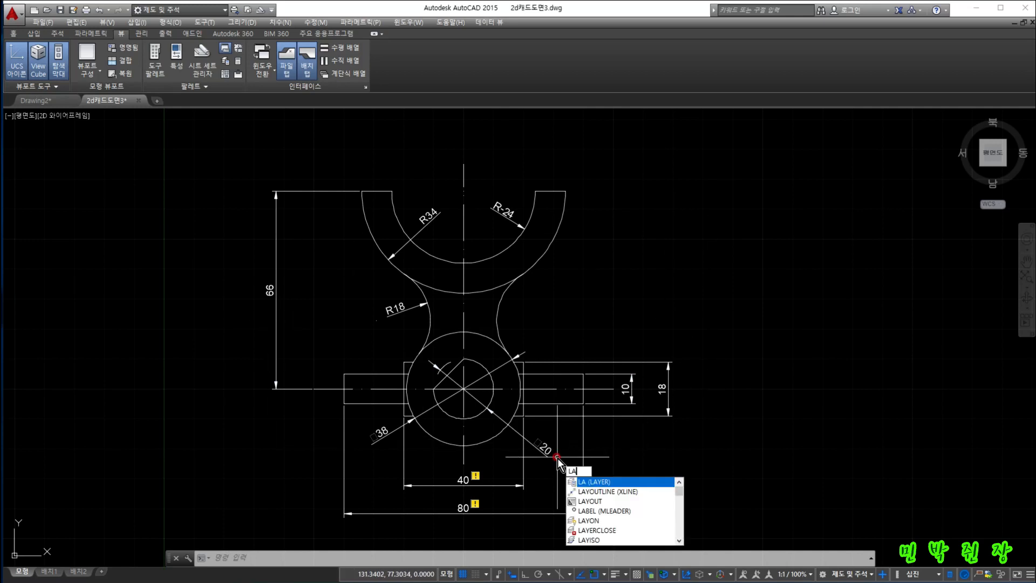
key("Return")
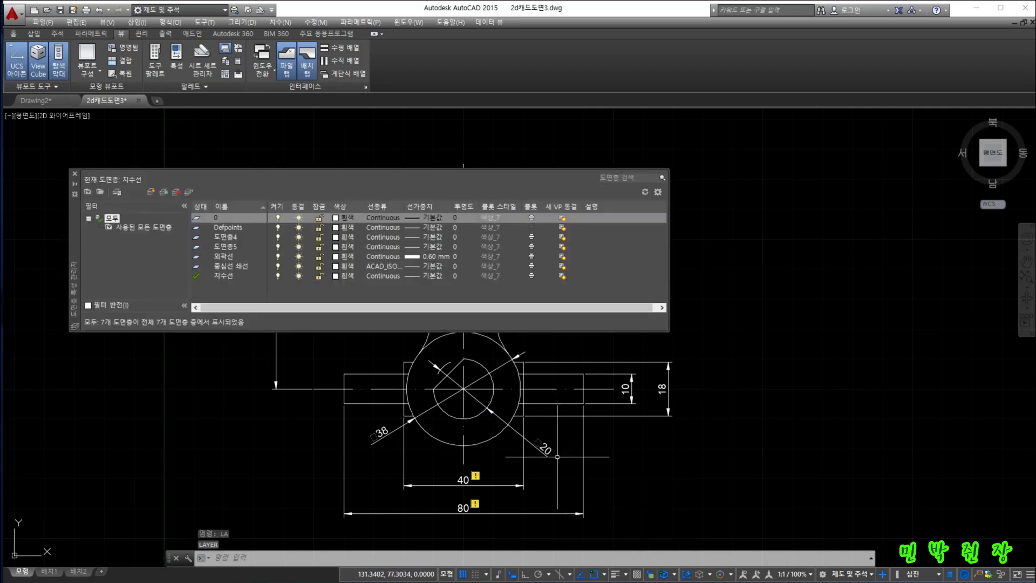
left_click(279, 230)
left_click(278, 238)
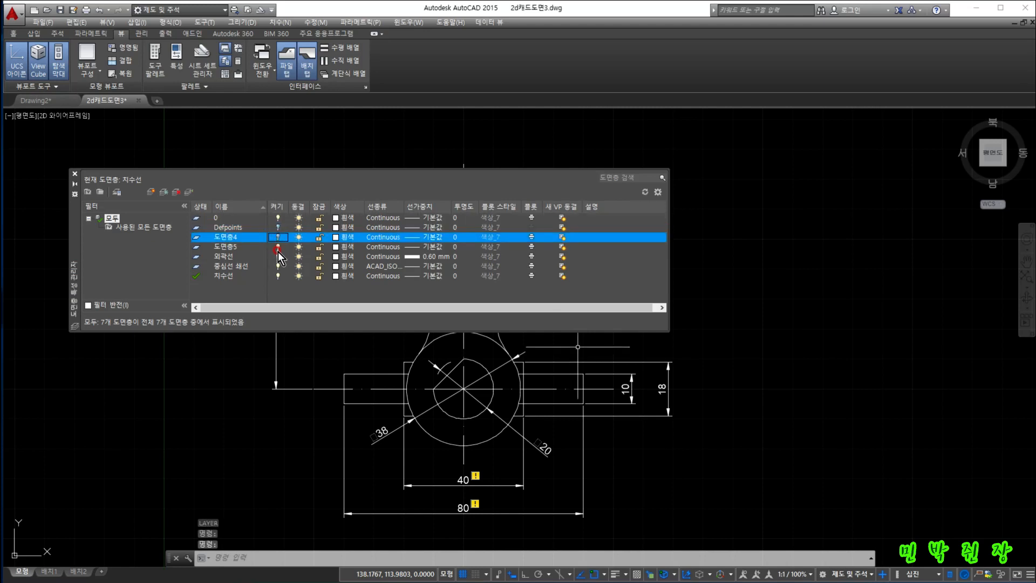
left_click(277, 247)
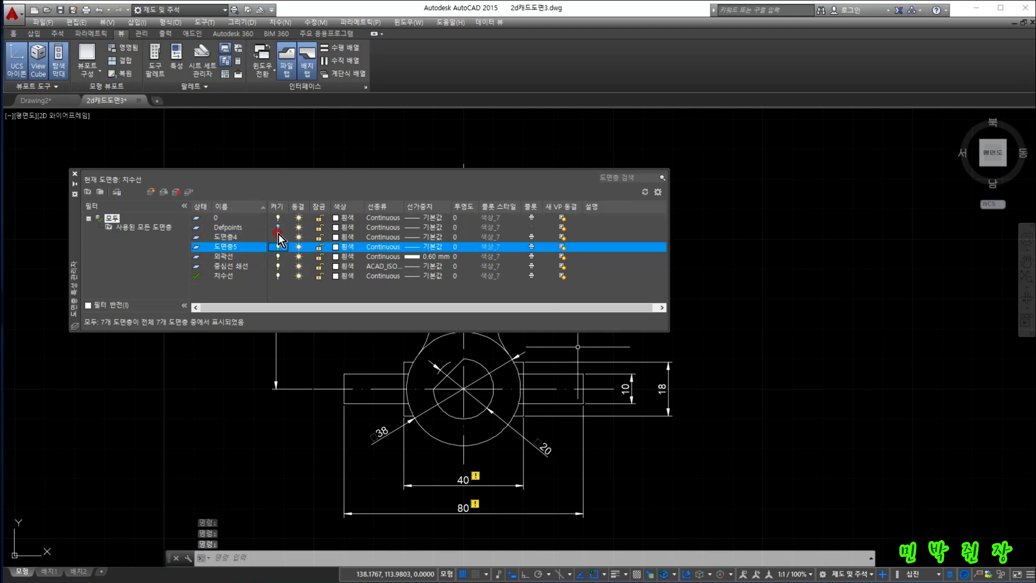
left_click(278, 227)
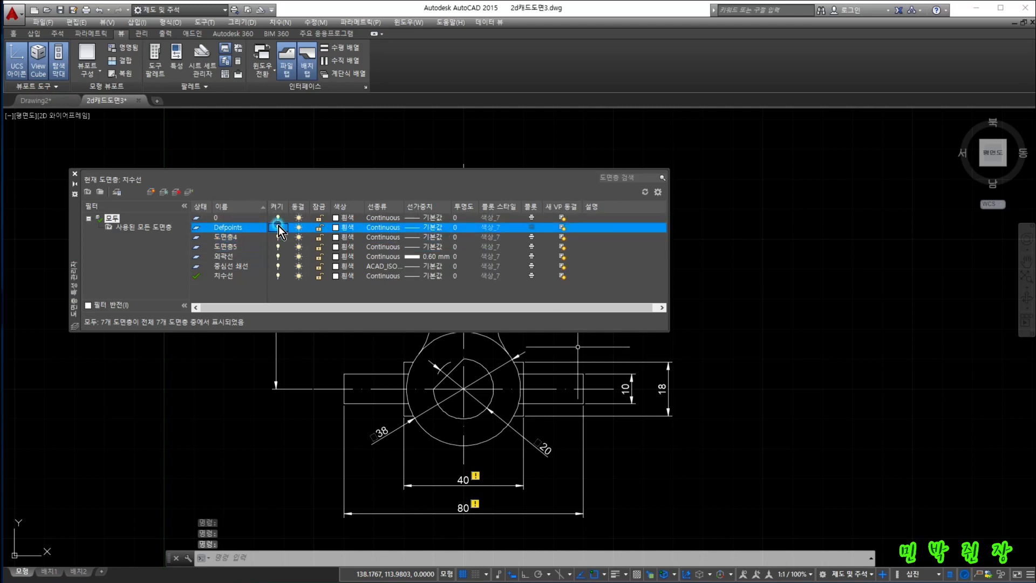
left_click(75, 175)
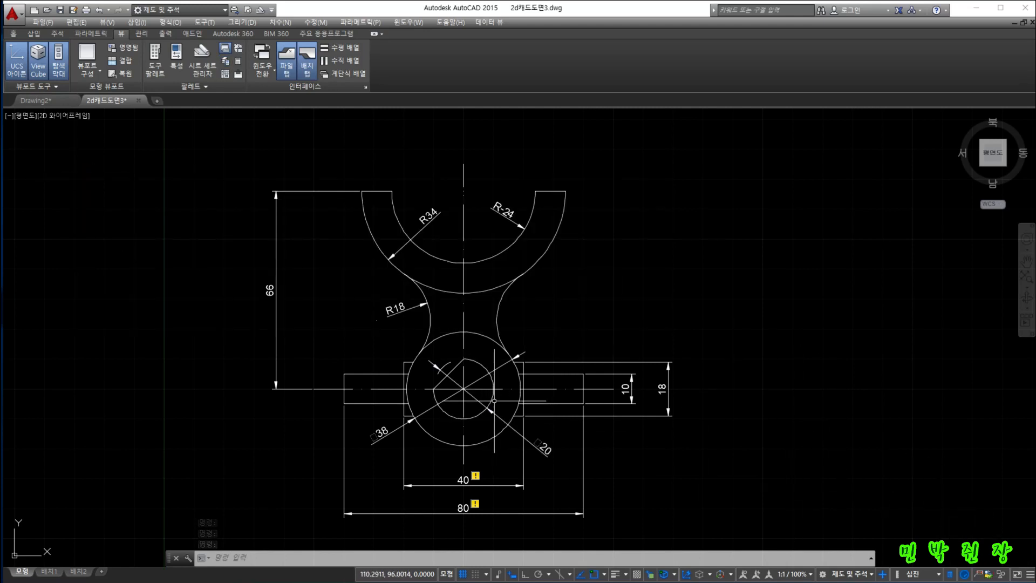
Isolate the 38 circle, the inner 20 arc and its slanted line, and end the object isolation
left_click(1002, 574)
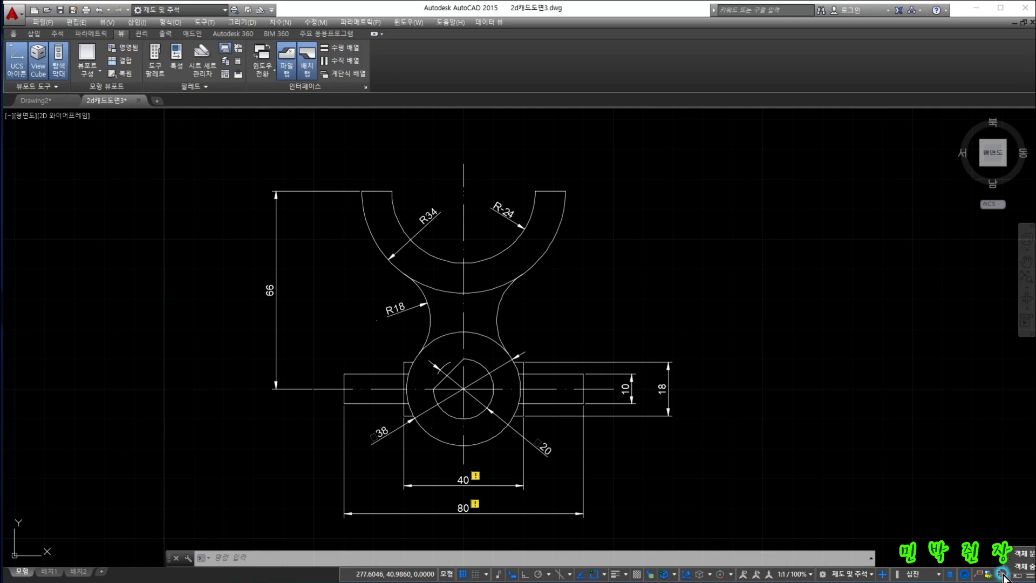
left_click(1027, 555)
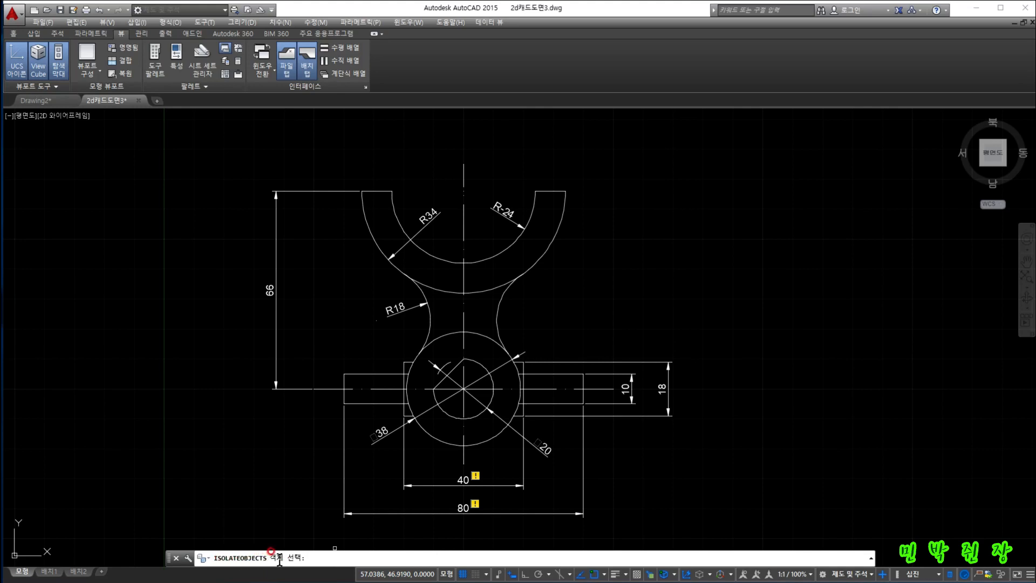
left_click(492, 379)
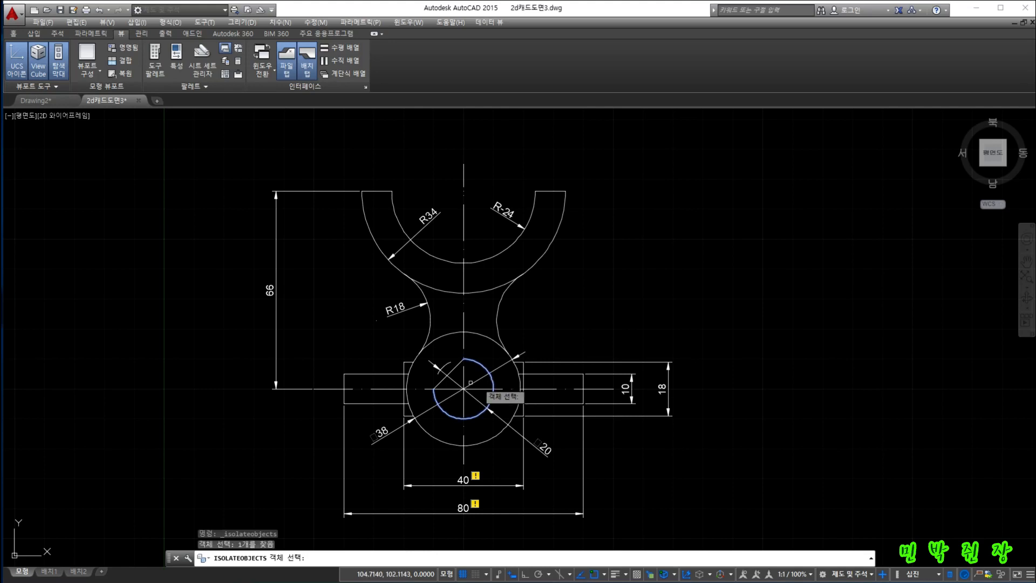
left_click(452, 370)
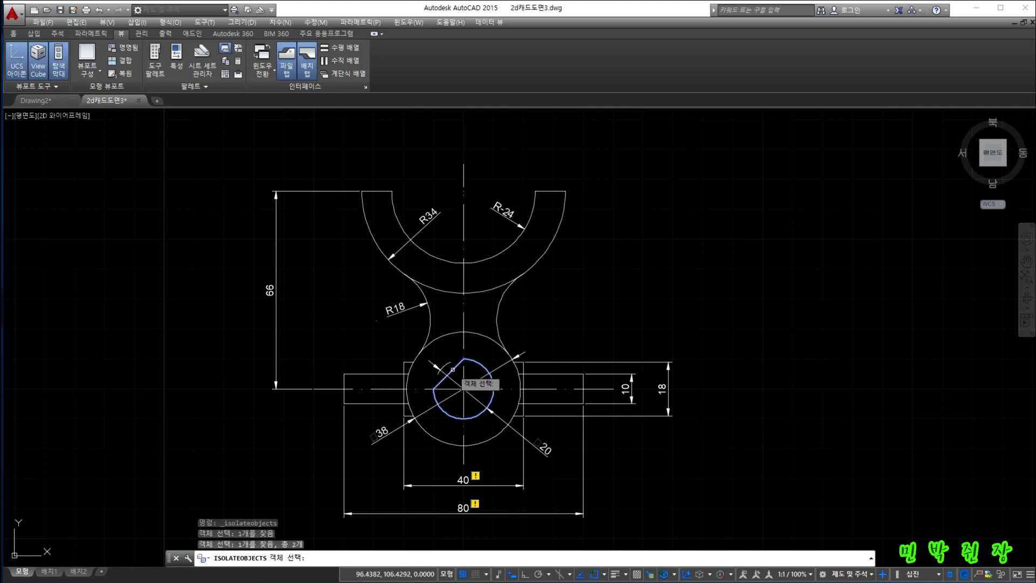
left_click(430, 435)
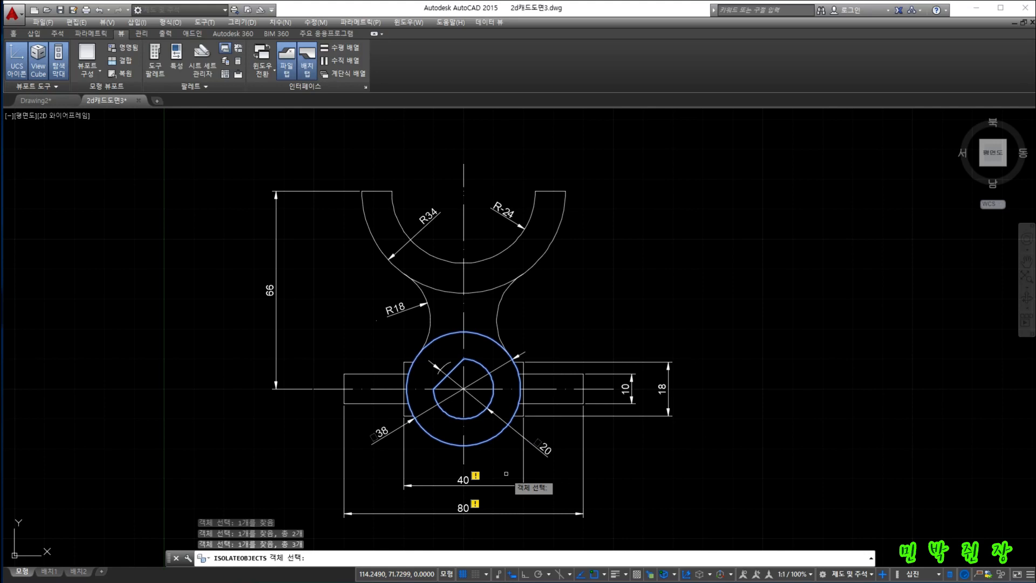
key("Return")
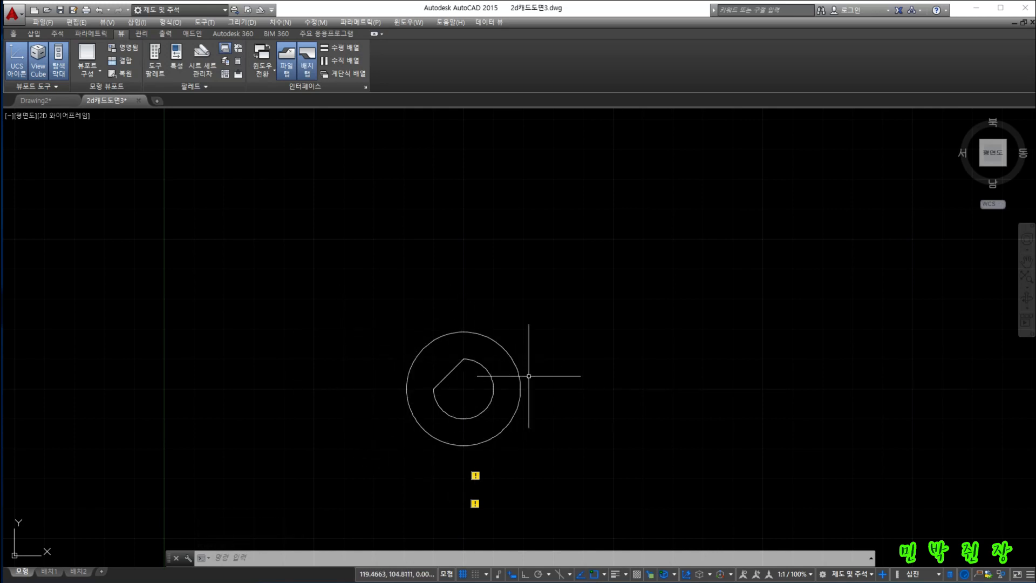
left_click(1002, 574)
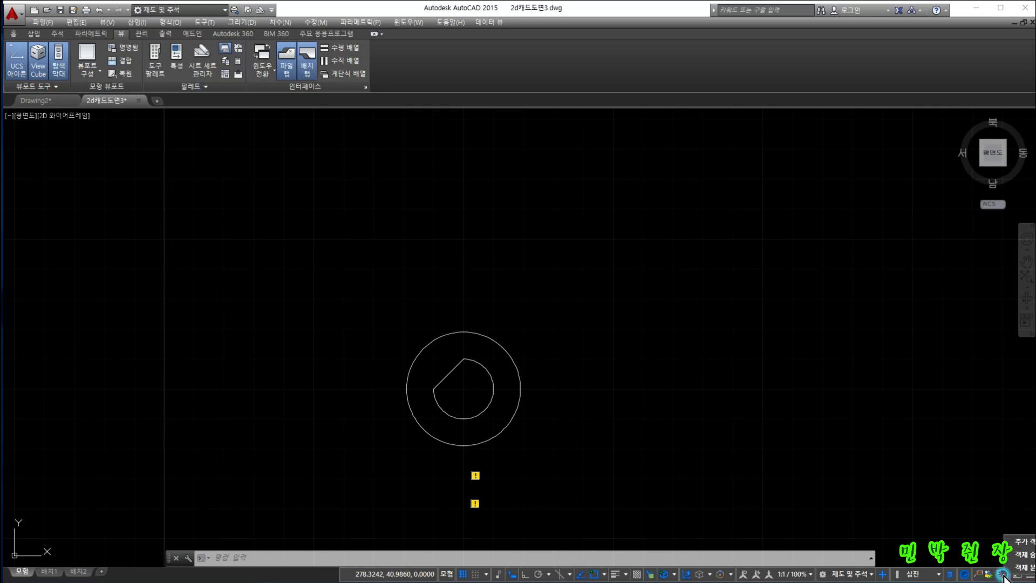
left_click(1029, 568)
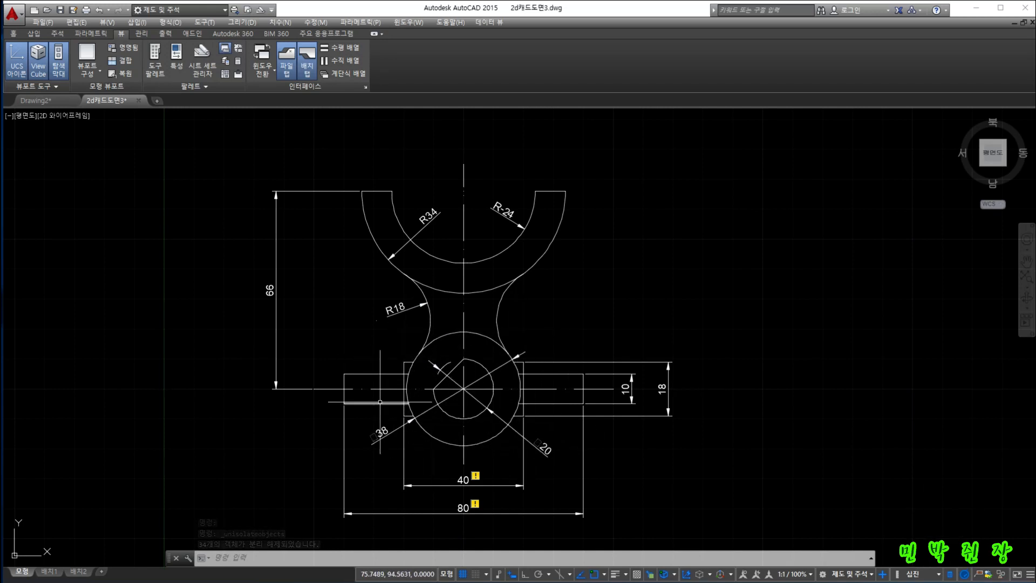
Hide the 38 circle, the inner 20 arc and its slanted line, and end the isolation to show them again
left_click(999, 575)
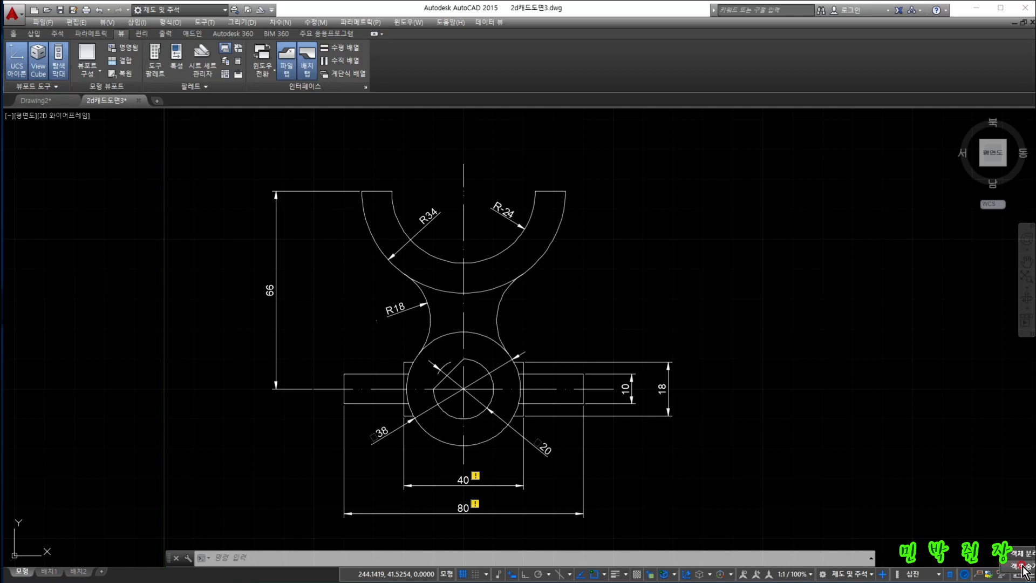
left_click(1025, 567)
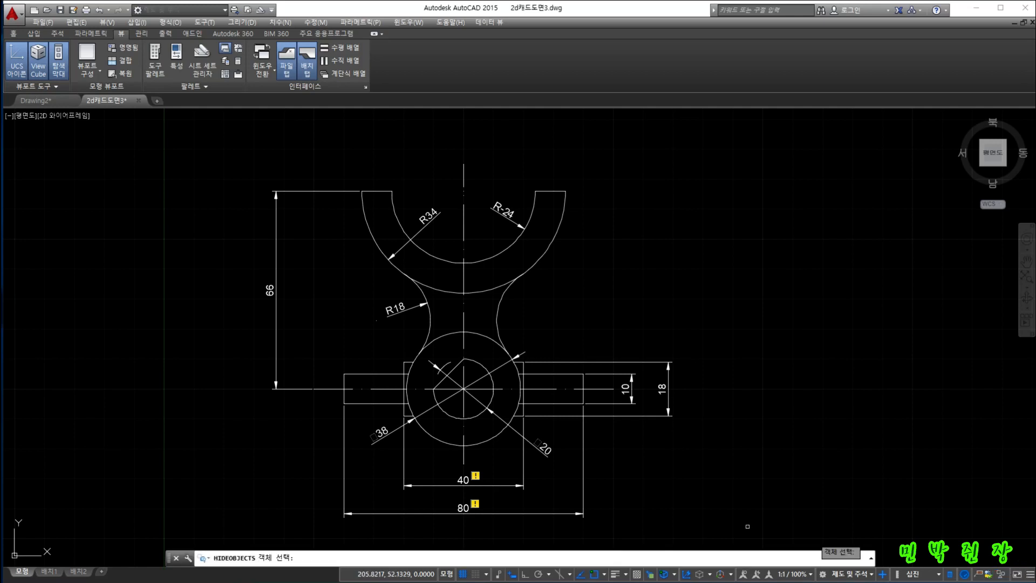
left_click(515, 411)
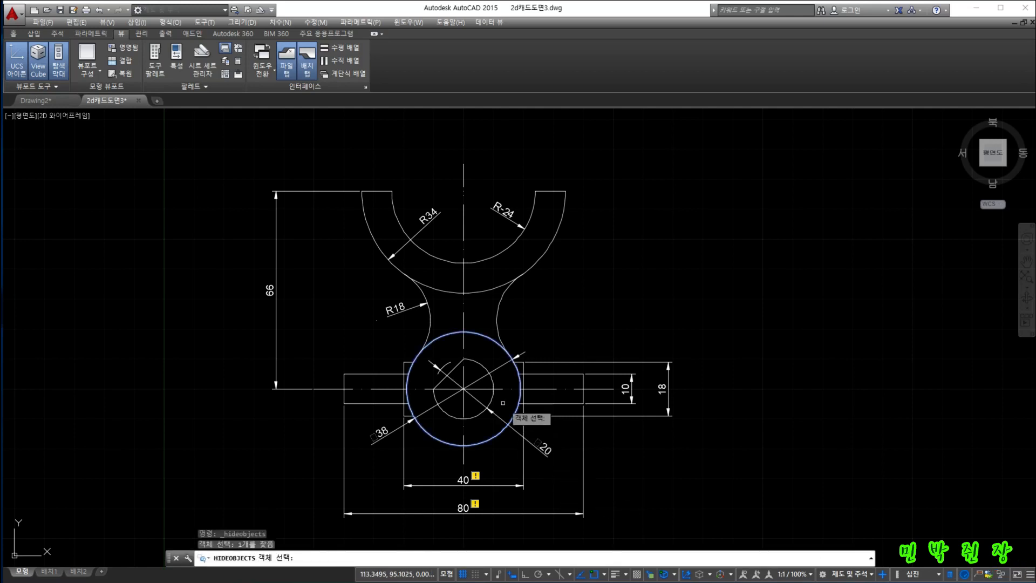
left_click(492, 402)
left_click(450, 371)
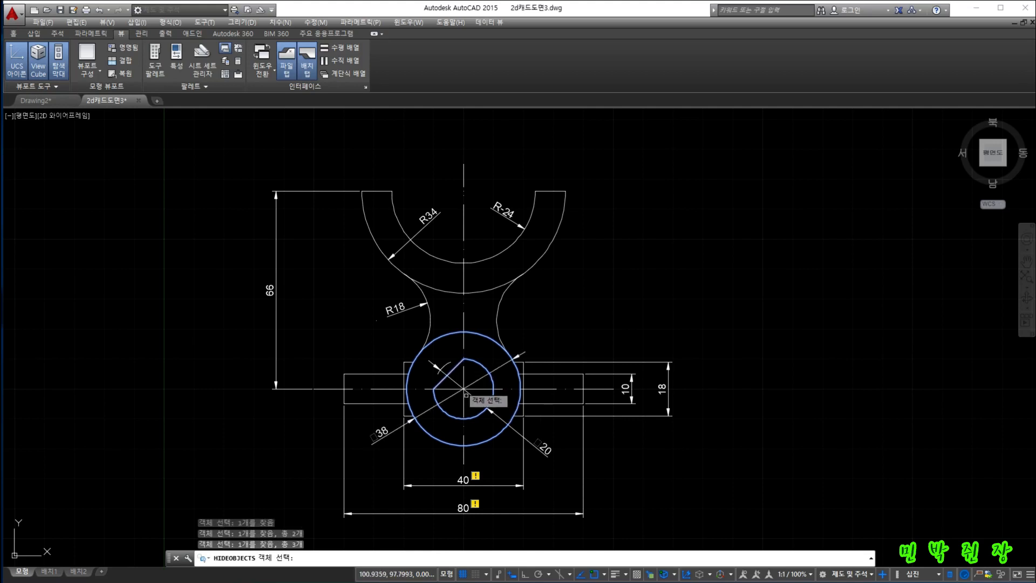
key("Return")
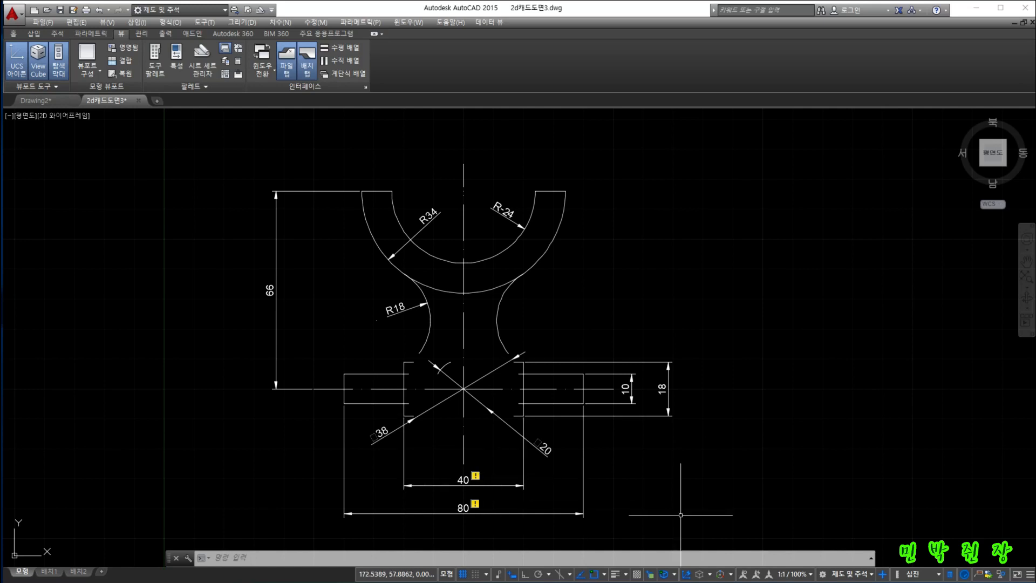
left_click(1001, 575)
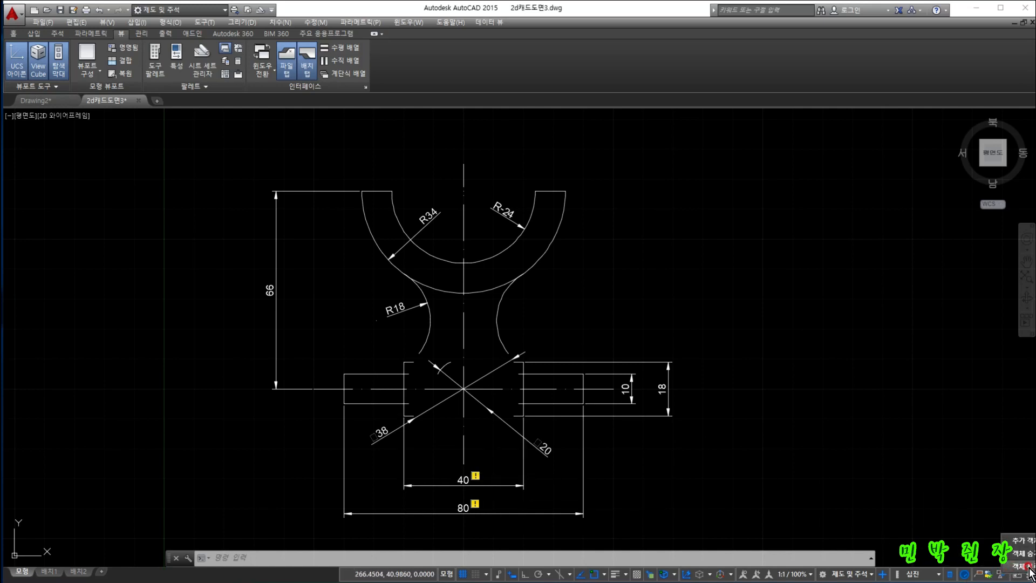
left_click(1025, 566)
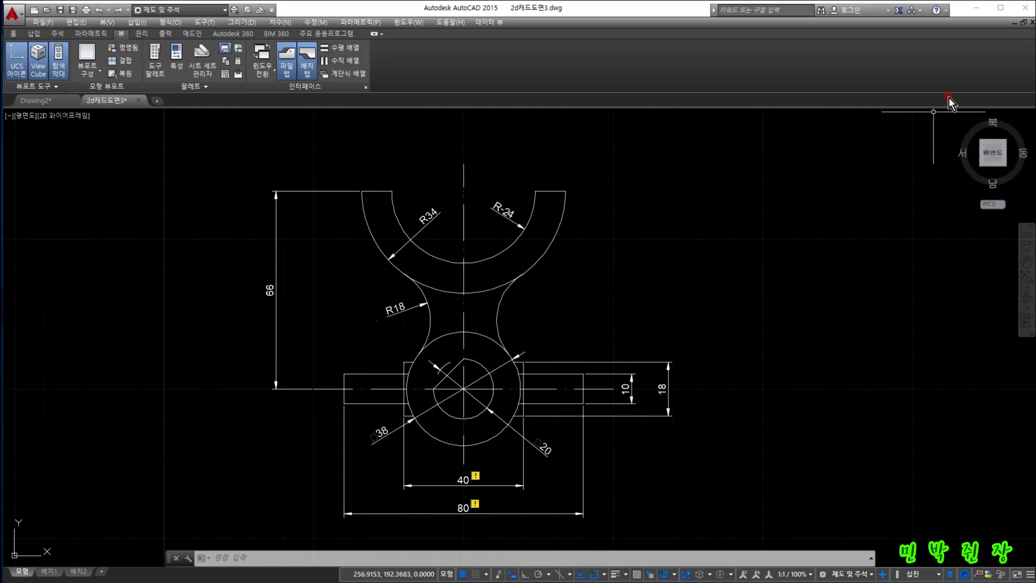
Switch the clean screen display on and off twice, returning to the full interface
left_click(1001, 8)
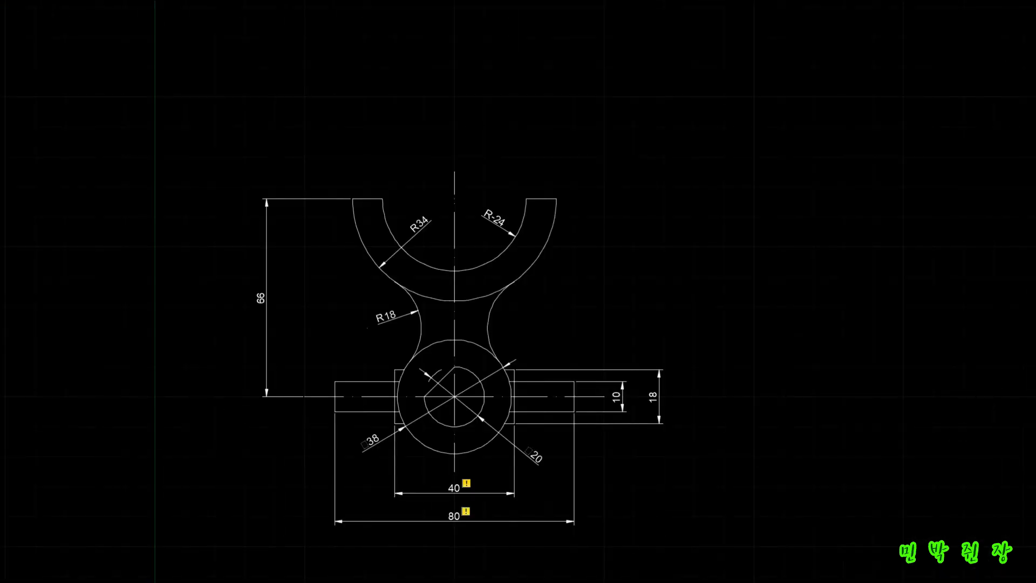
key("ctrl+0")
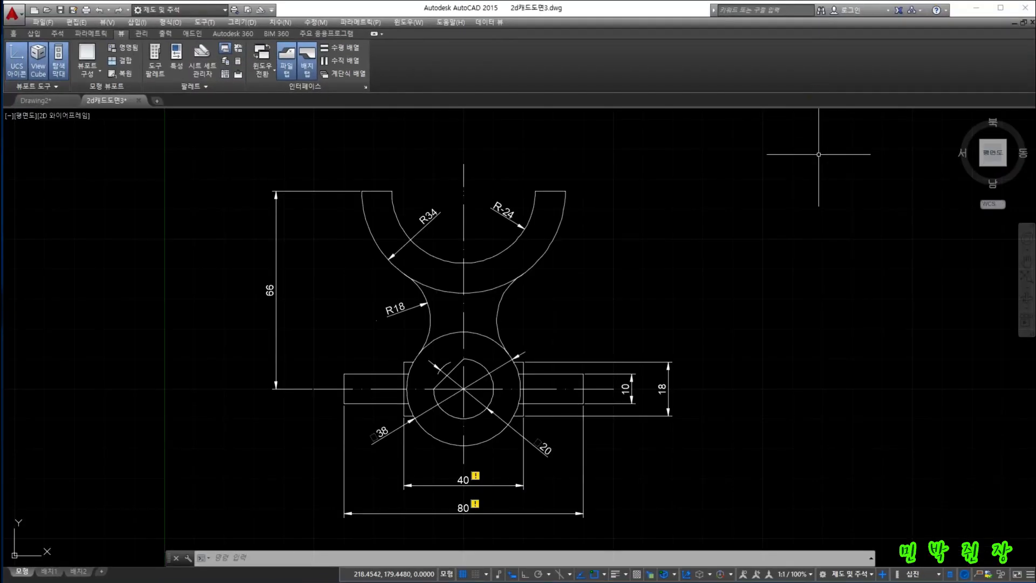
left_click(1017, 575)
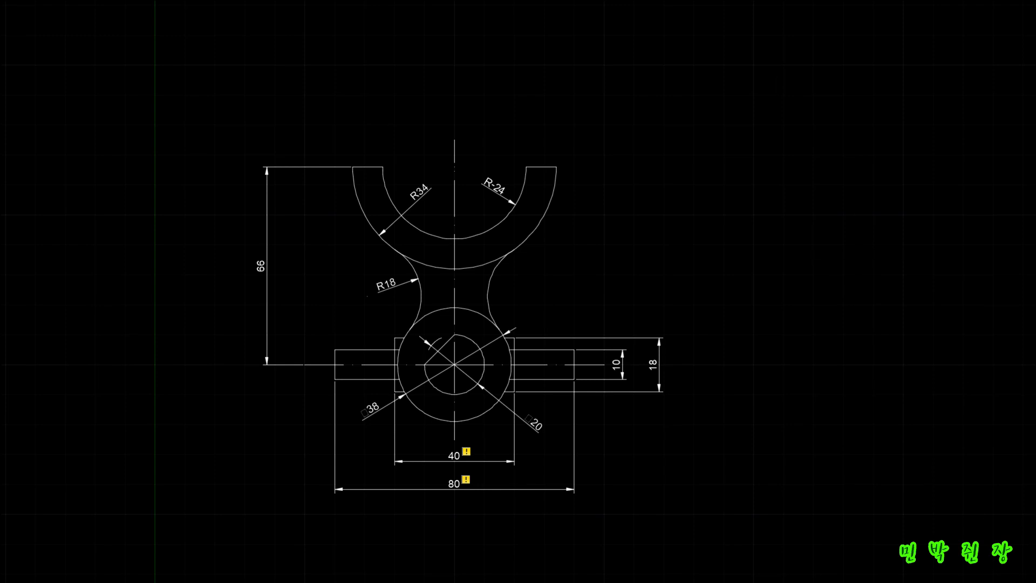
mouse_move(456, 7)
left_mouse_down()
mouse_move(456, 97)
mouse_move(542, 324)
mouse_move(680, 403)
mouse_move(607, 237)
mouse_move(490, 143)
mouse_move(631, 231)
mouse_move(875, 296)
mouse_move(934, 327)
mouse_move(817, 280)
mouse_move(447, 222)
mouse_move(216, 141)
mouse_move(232, 1)
left_mouse_up()
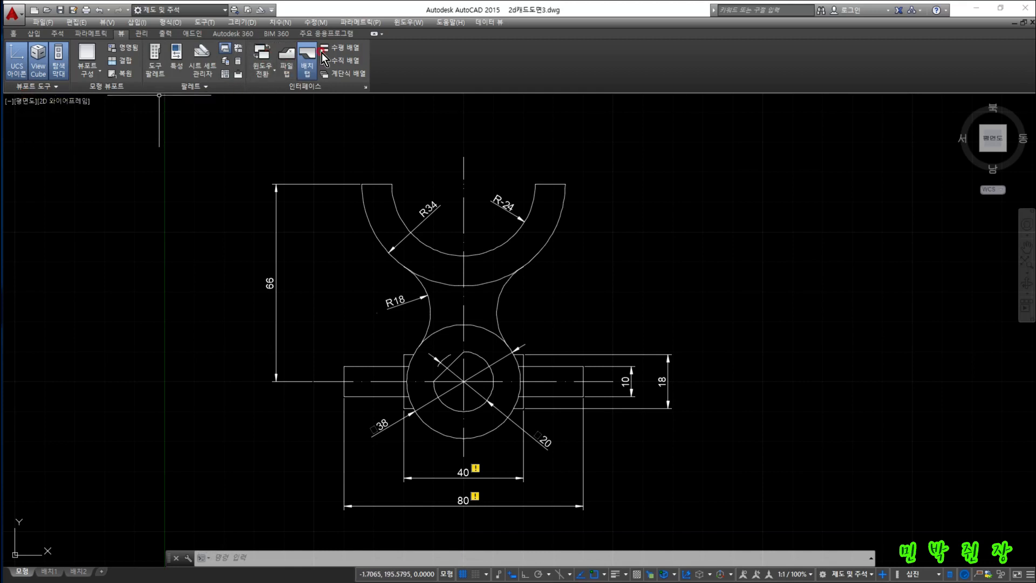
Switch the display of the drawing file tabs (파일 탭) on and off again
left_click(287, 57)
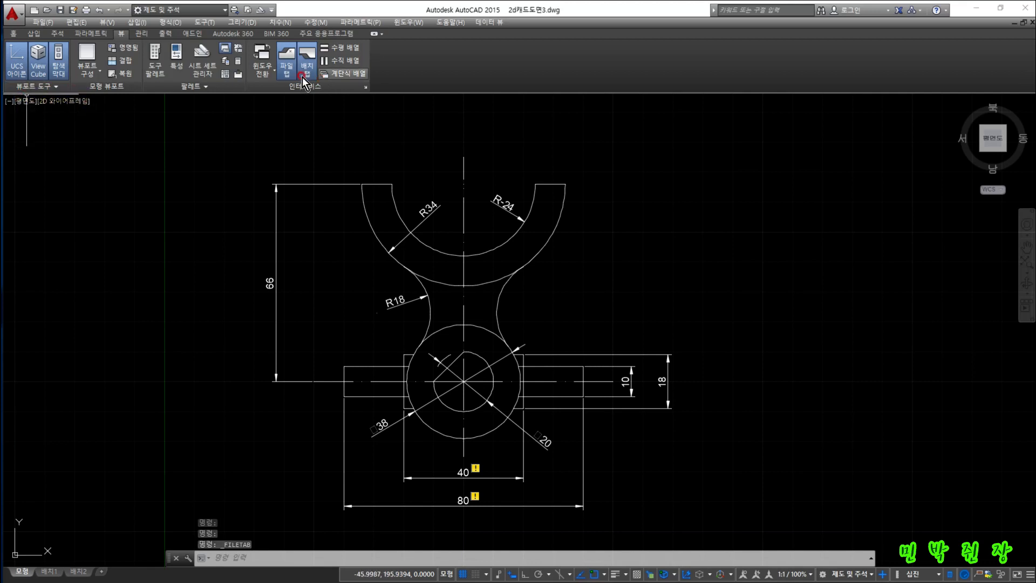
left_click(287, 64)
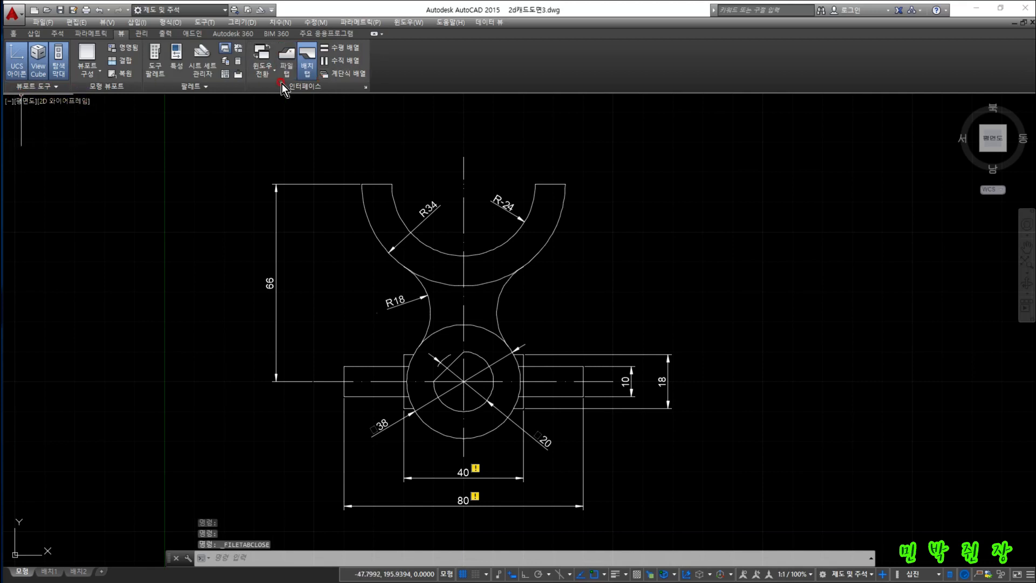